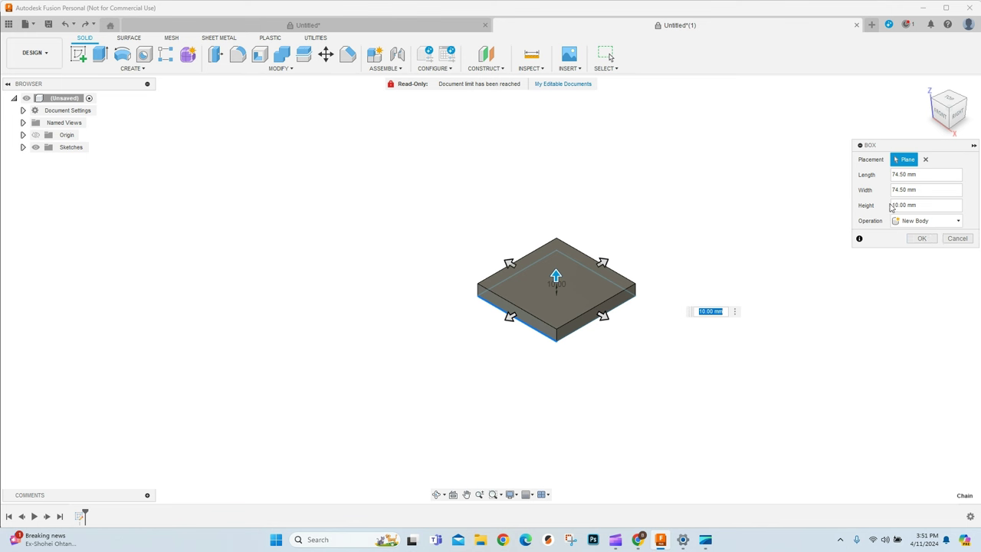
Set the box height to 80 mm and create it as a new body
{"action": "left_click", "coordinate": [895, 205]}
{"action": "key", "text": "BackSpace"}
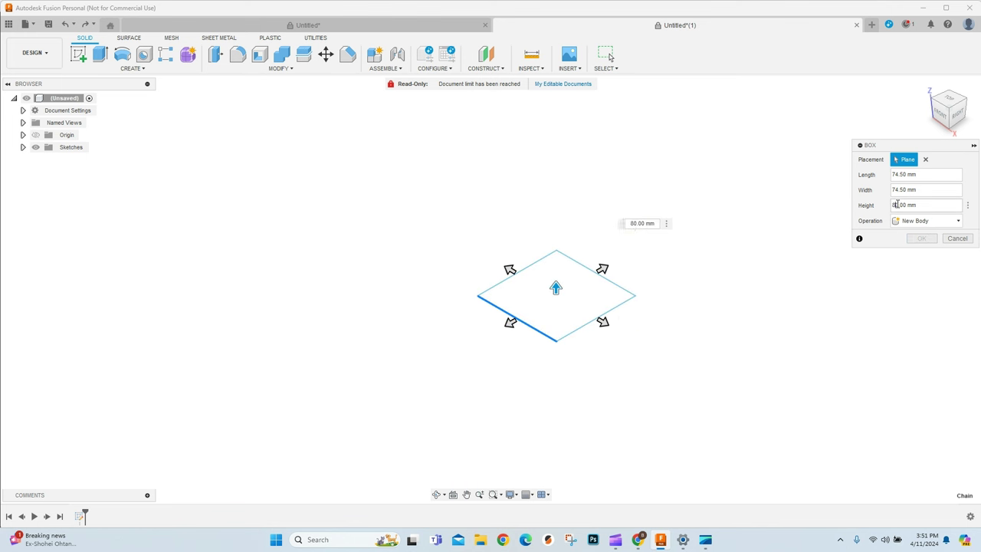
{"action": "type", "text": "8"}
{"action": "left_click", "coordinate": [921, 238]}
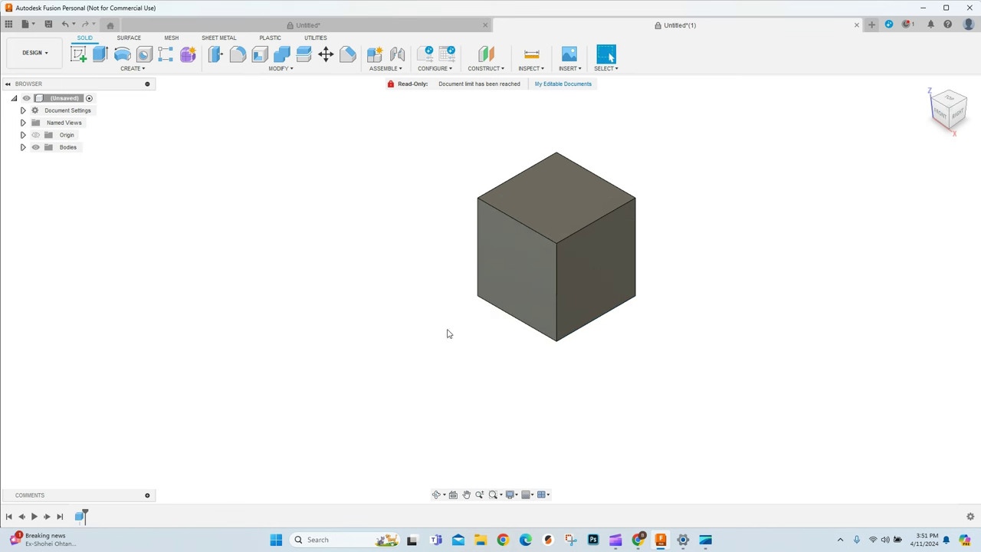
Create a midplane between the top and bottom faces of the box
{"action": "left_click", "coordinate": [436, 494]}
{"action": "left_click_drag", "start_coordinate": [503, 405], "coordinate": [514, 383]}
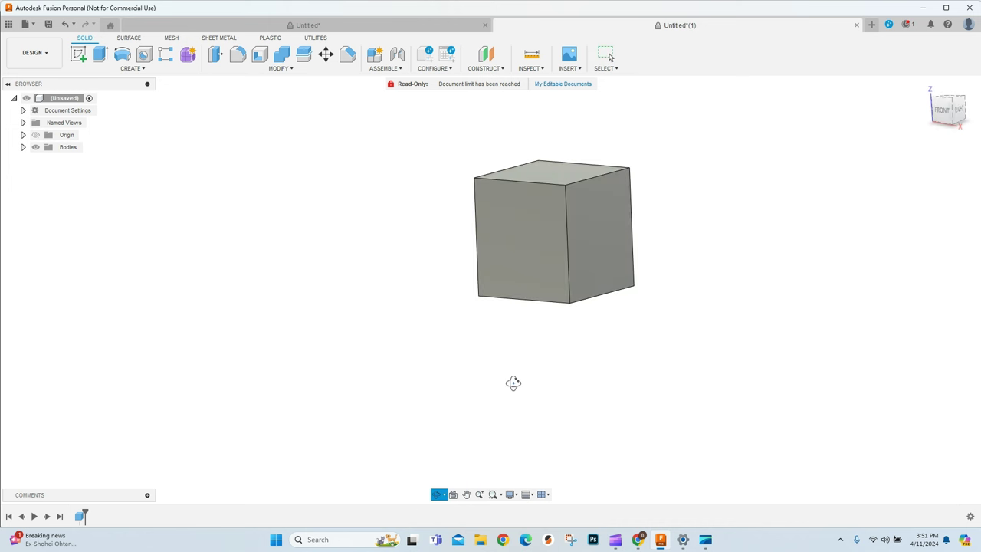
{"action": "left_click", "coordinate": [609, 56]}
{"action": "left_click", "coordinate": [494, 73]}
{"action": "key", "text": "Escape"}
{"action": "left_click", "coordinate": [546, 173]}
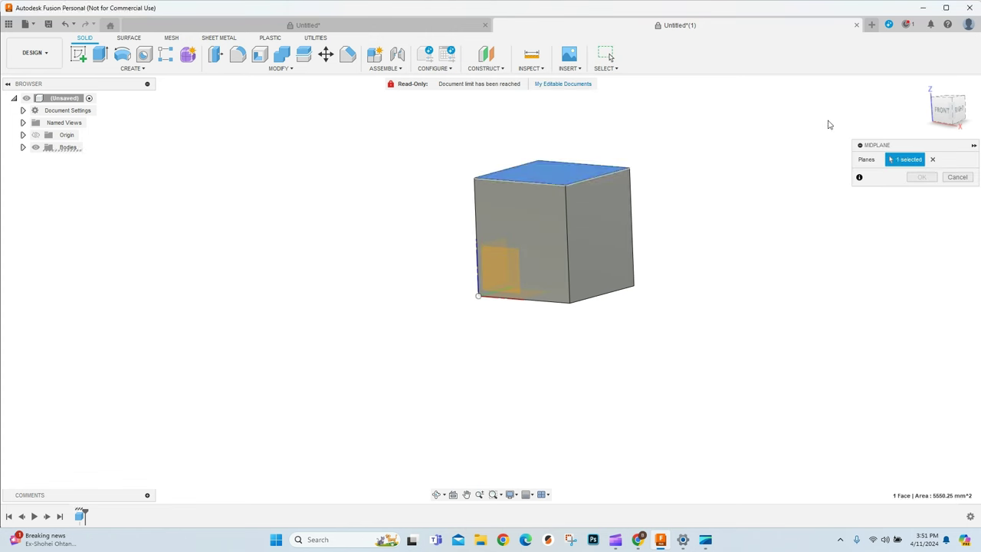
{"action": "left_click", "coordinate": [958, 119]}
{"action": "left_click", "coordinate": [569, 283]}
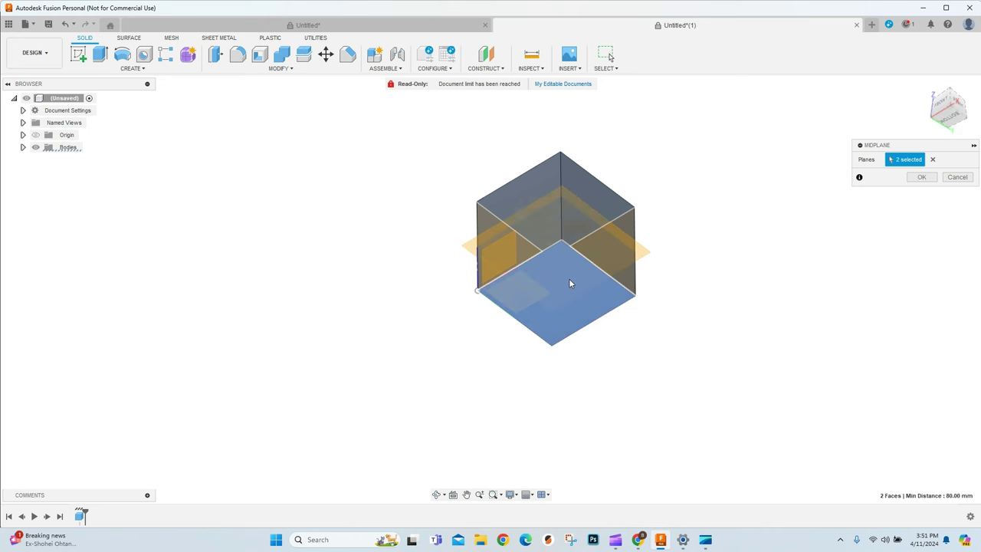
{"action": "left_click", "coordinate": [920, 177]}
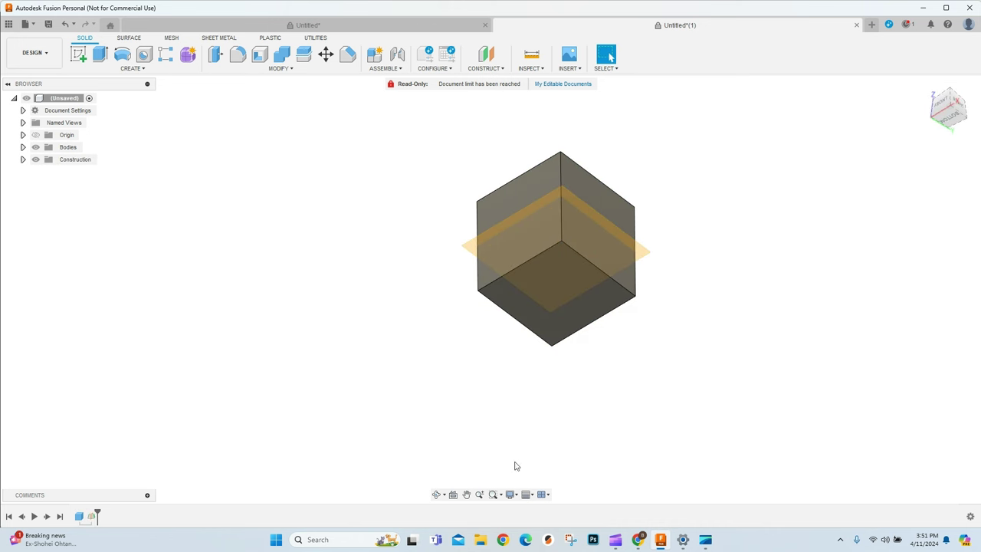
Split the box body in two, using the midplane as the splitting tool
{"action": "left_click", "coordinate": [444, 496]}
{"action": "left_click_drag", "start_coordinate": [501, 317], "coordinate": [625, 270]}
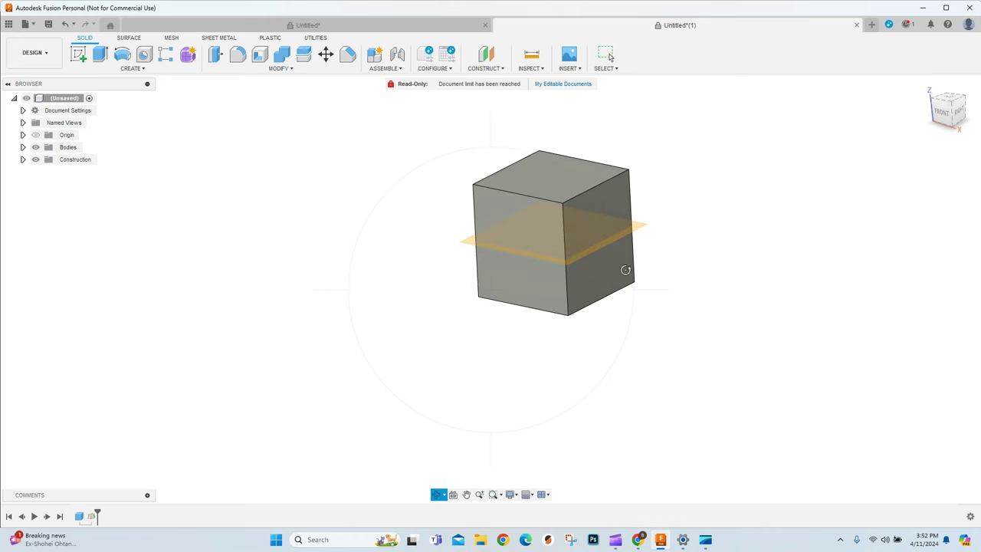
{"action": "left_click", "coordinate": [303, 54]}
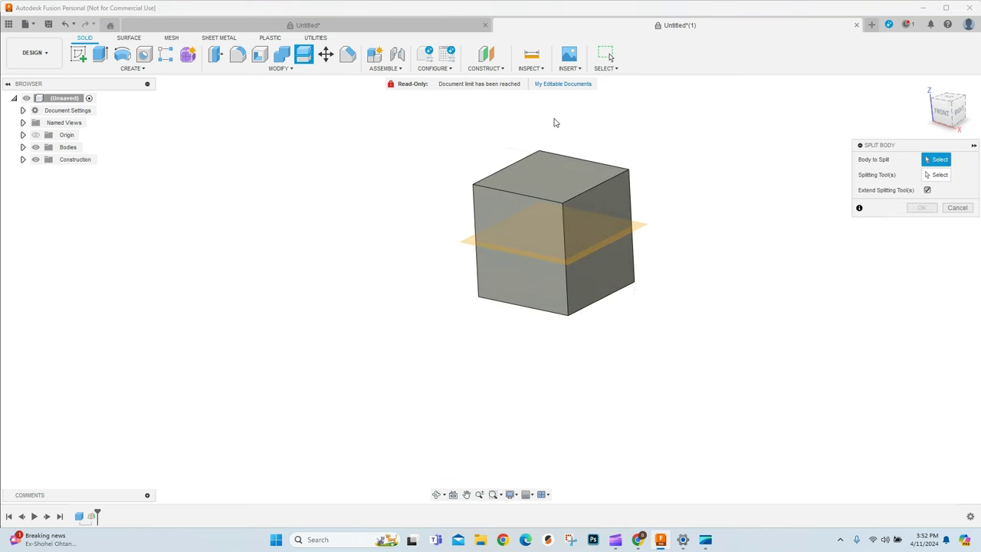
{"action": "left_click", "coordinate": [537, 171]}
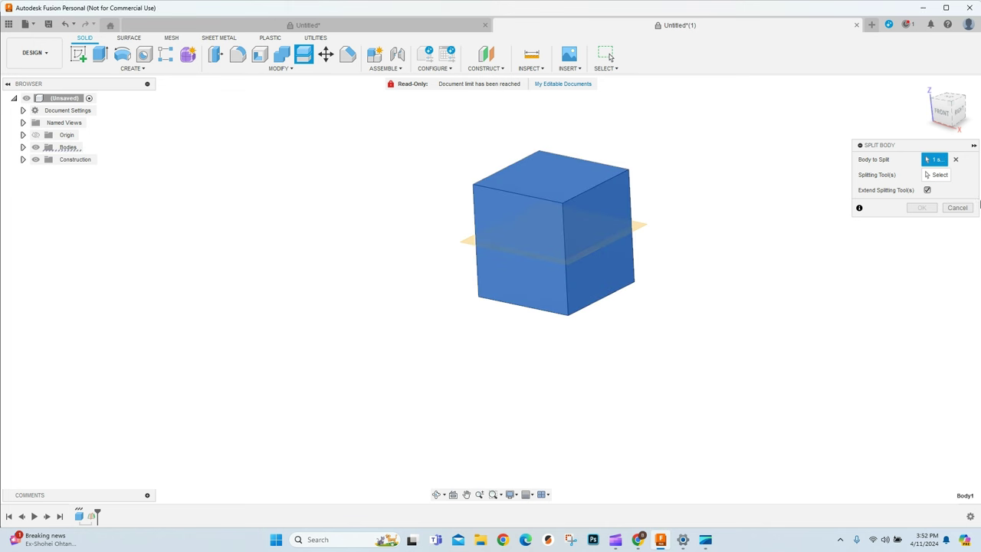
{"action": "left_click", "coordinate": [936, 175]}
{"action": "left_click", "coordinate": [467, 241]}
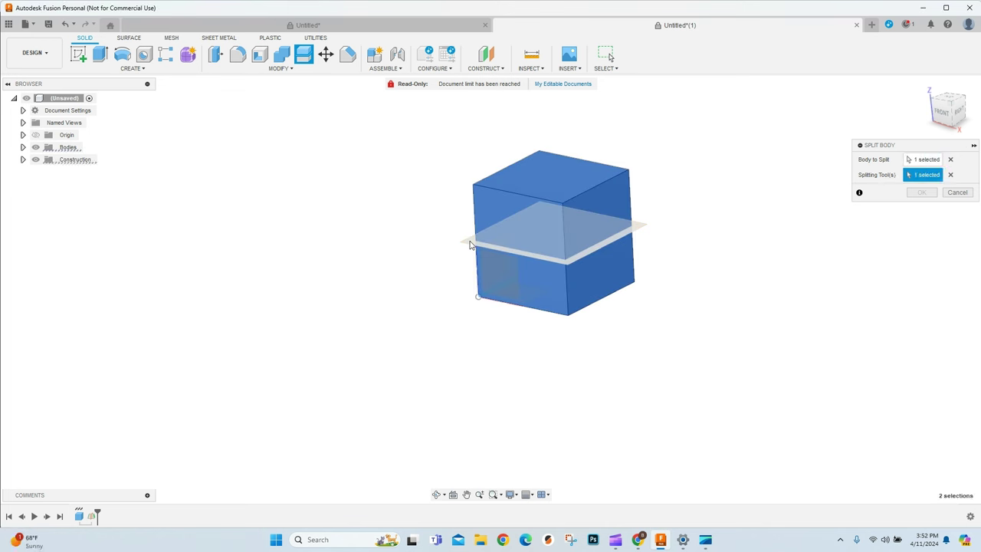
{"action": "left_click", "coordinate": [920, 193]}
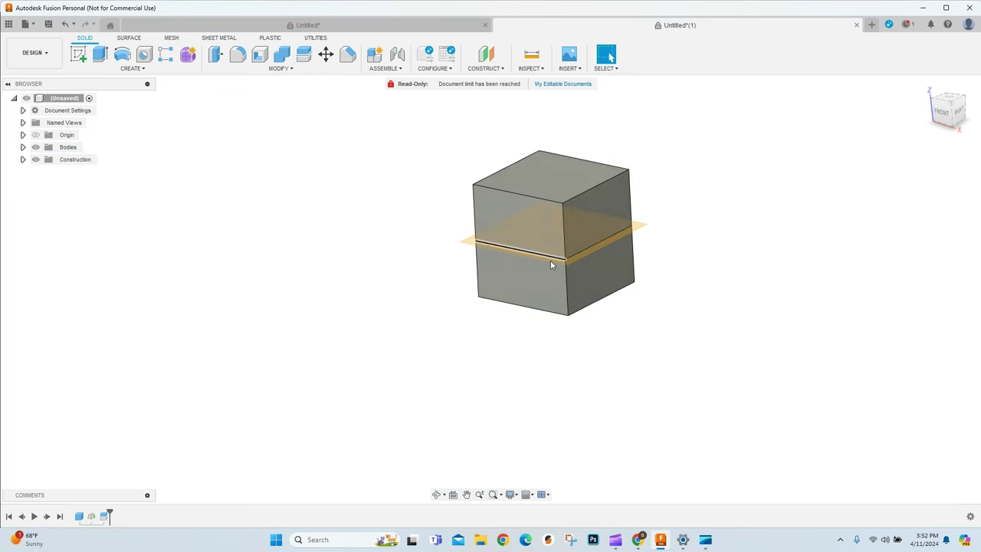
Expand the list of bodies and hide the construction plane
{"action": "left_click", "coordinate": [23, 147]}
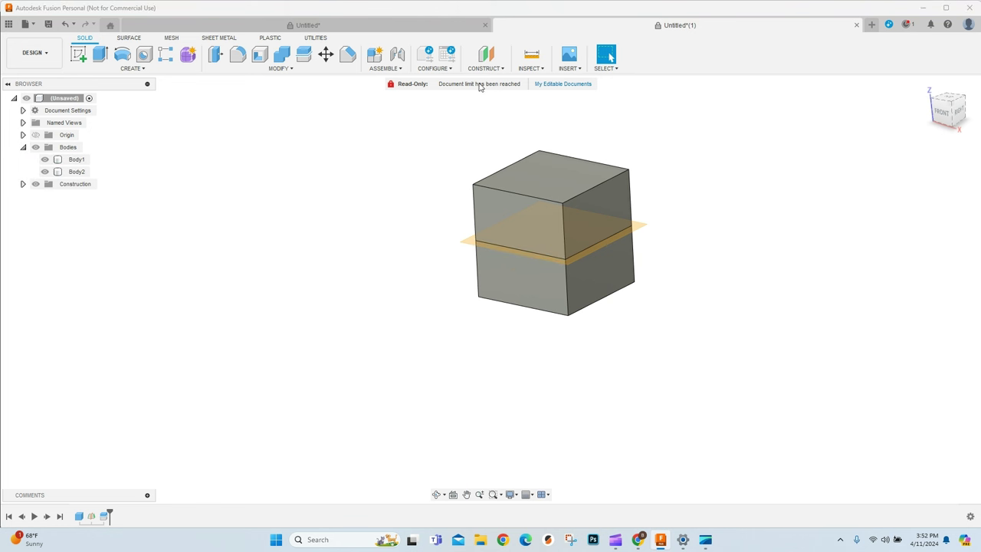
{"action": "left_click", "coordinate": [36, 189]}
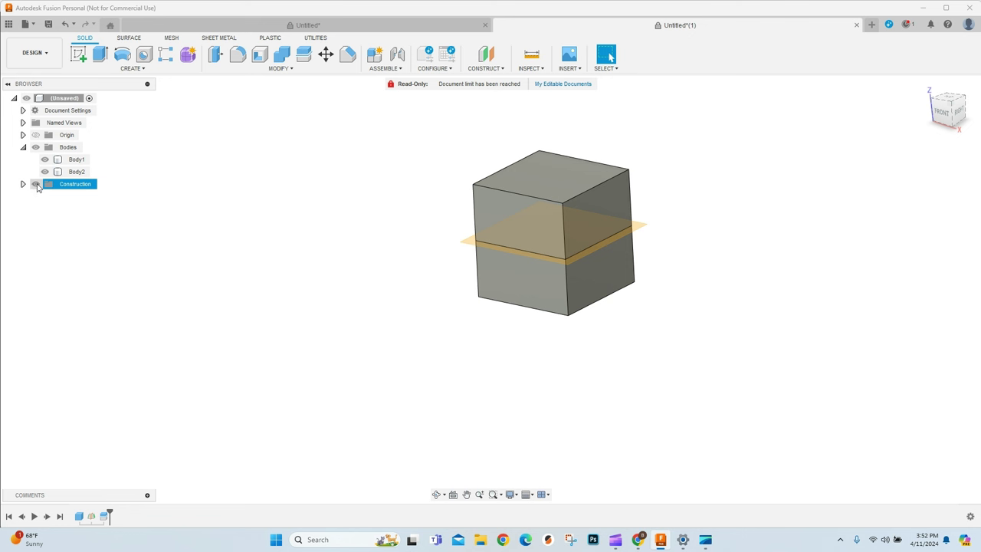
{"action": "left_click", "coordinate": [36, 185]}
Start a sketch on the right side face of the lower half of the box
{"action": "left_click", "coordinate": [432, 494]}
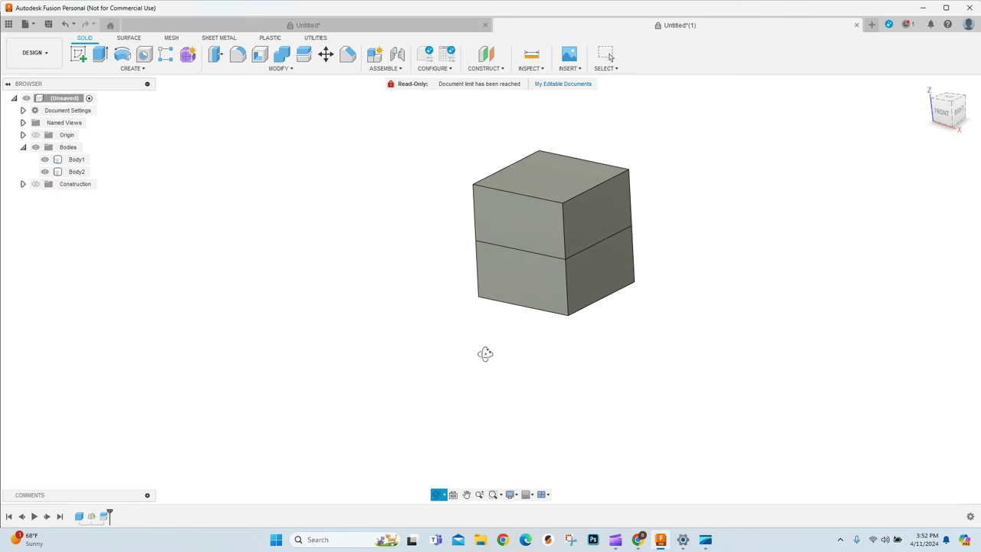
{"action": "left_click_drag", "start_coordinate": [547, 280], "coordinate": [625, 261]}
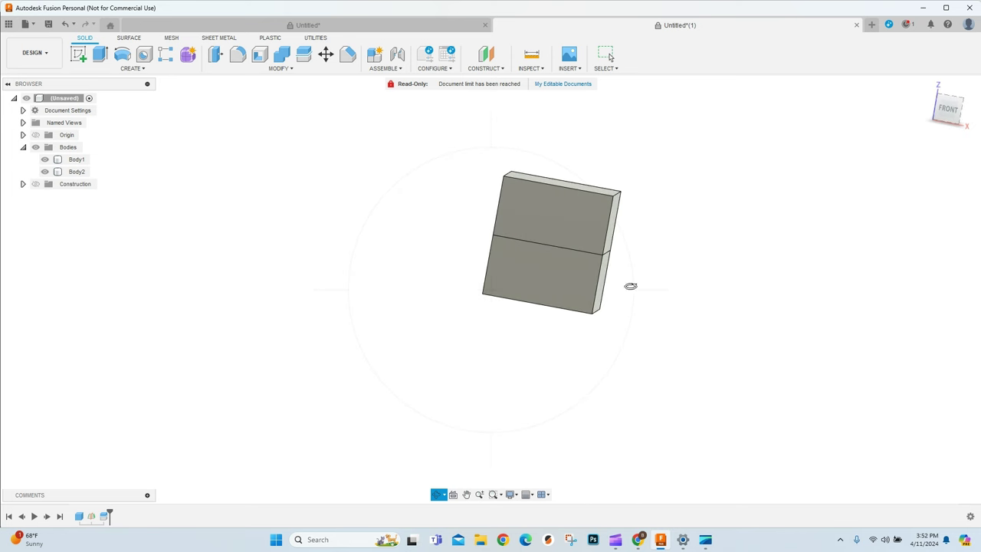
{"action": "key", "text": "Escape"}
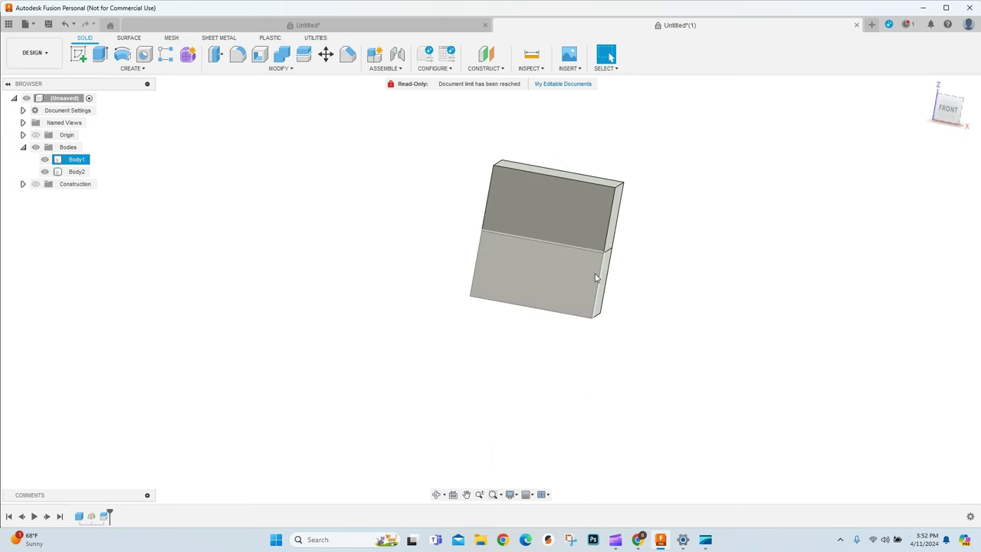
{"action": "scroll", "coordinate": [644, 284], "scroll_direction": "up", "scroll_amount": 3}
{"action": "left_click", "coordinate": [948, 108]}
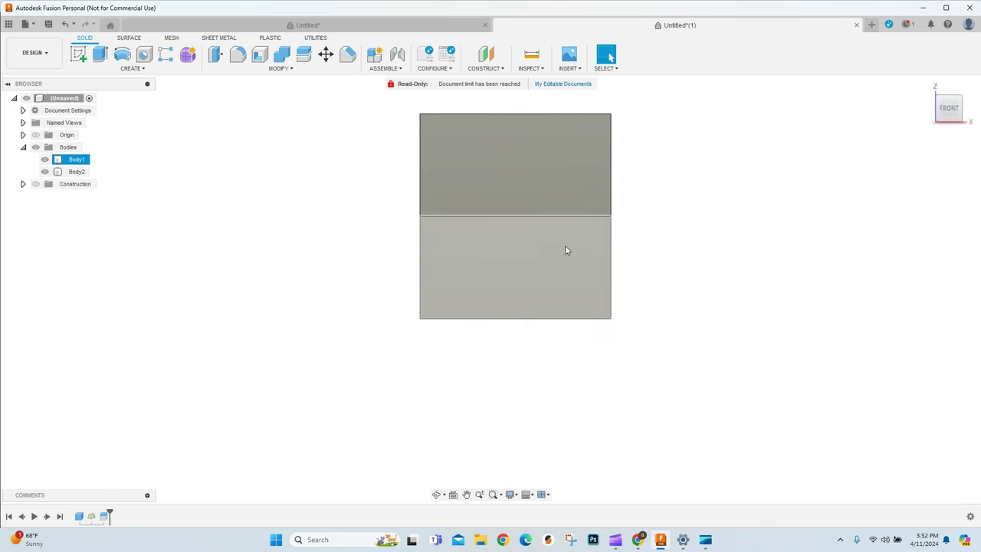
{"action": "scroll", "coordinate": [607, 195], "scroll_direction": "up", "scroll_amount": 2}
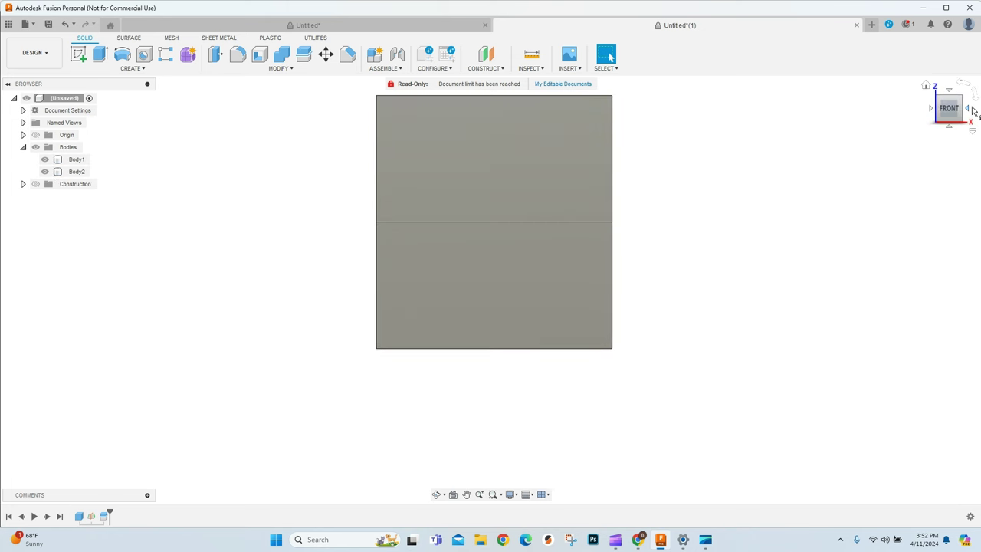
{"action": "left_click", "coordinate": [966, 110]}
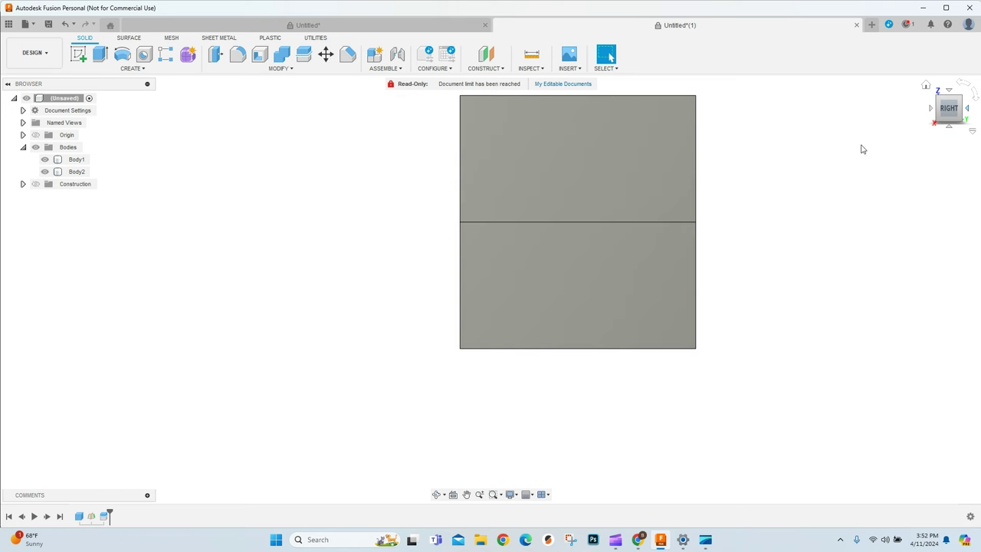
{"action": "scroll", "coordinate": [595, 252], "scroll_direction": "down", "scroll_amount": 1}
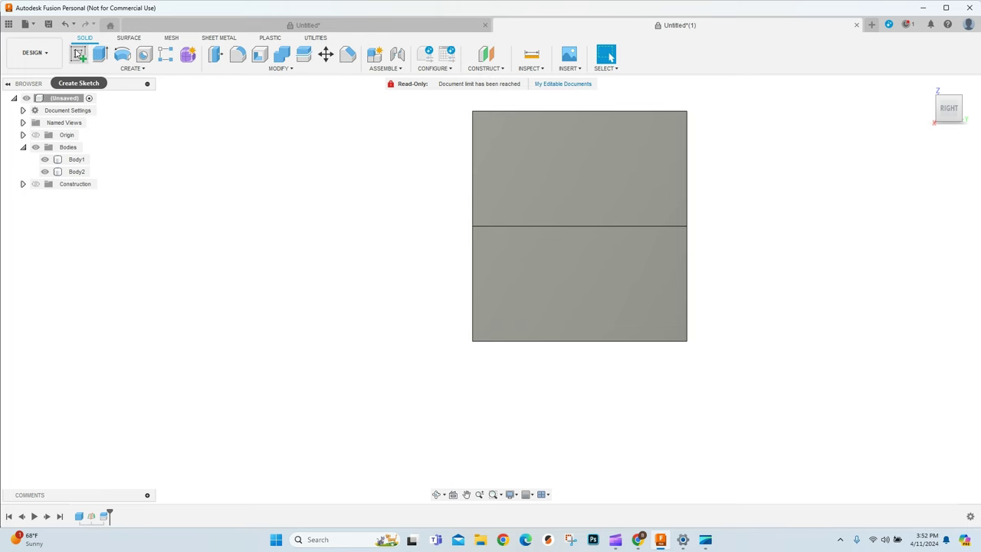
{"action": "left_click", "coordinate": [79, 54]}
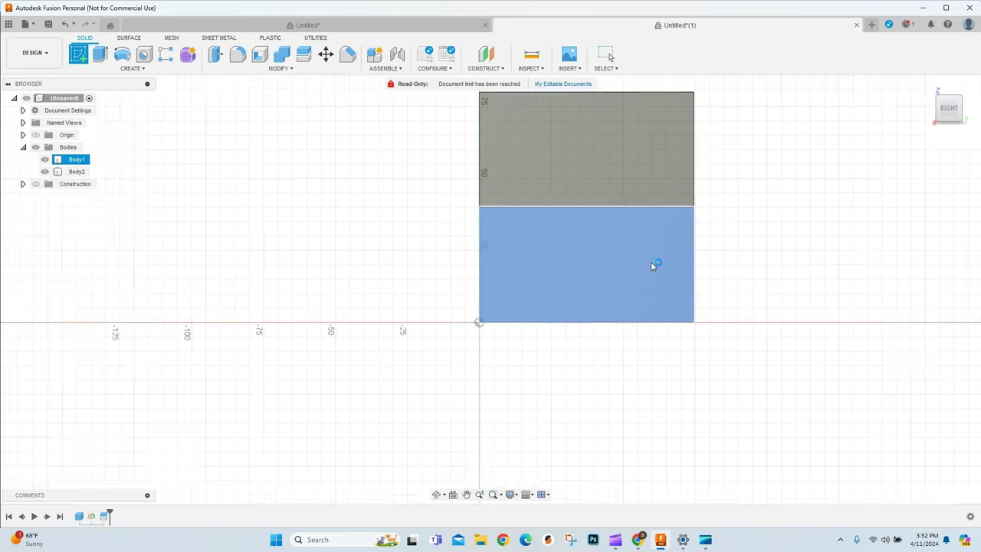
{"action": "left_click", "coordinate": [652, 265]}
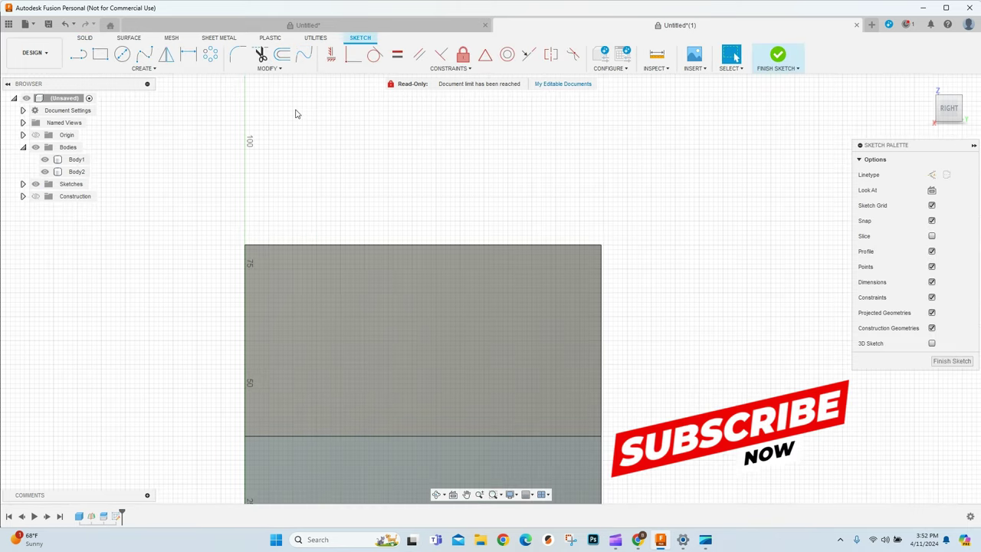
Draw a horizontal line outward from the box edge, starting at the end of the split line between the halves
{"action": "left_click", "coordinate": [79, 54]}
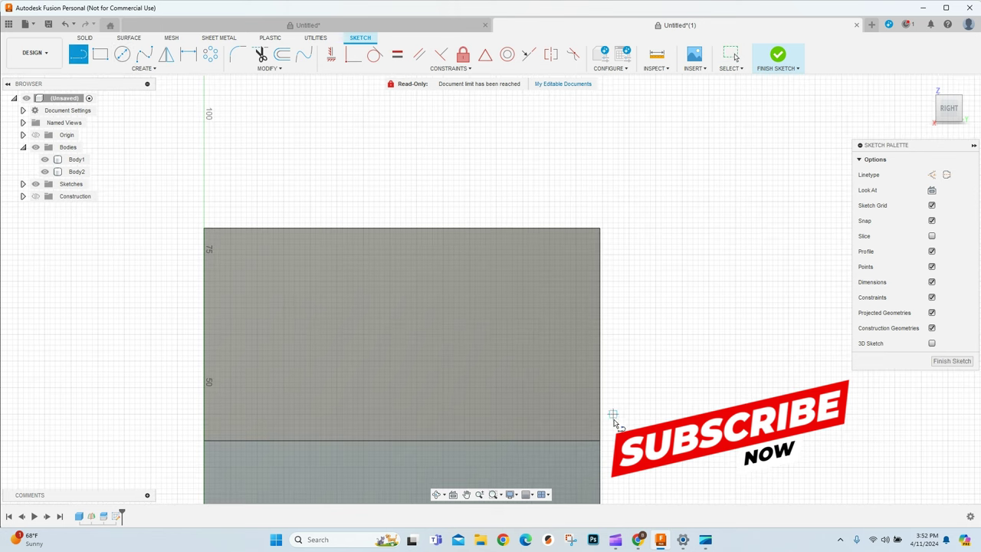
{"action": "left_click", "coordinate": [601, 442]}
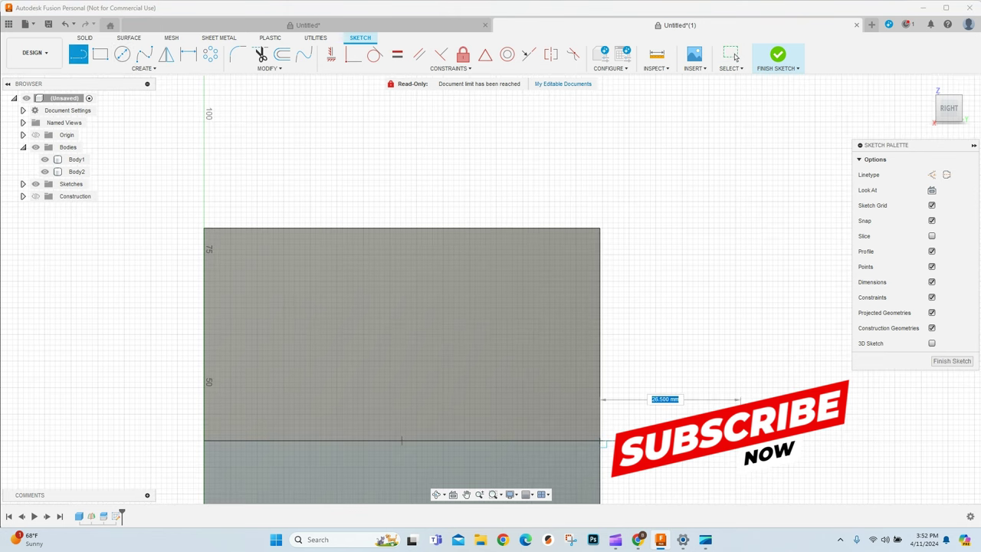
{"action": "left_click", "coordinate": [825, 442]}
{"action": "scroll", "coordinate": [679, 275], "scroll_direction": "down", "scroll_amount": 4}
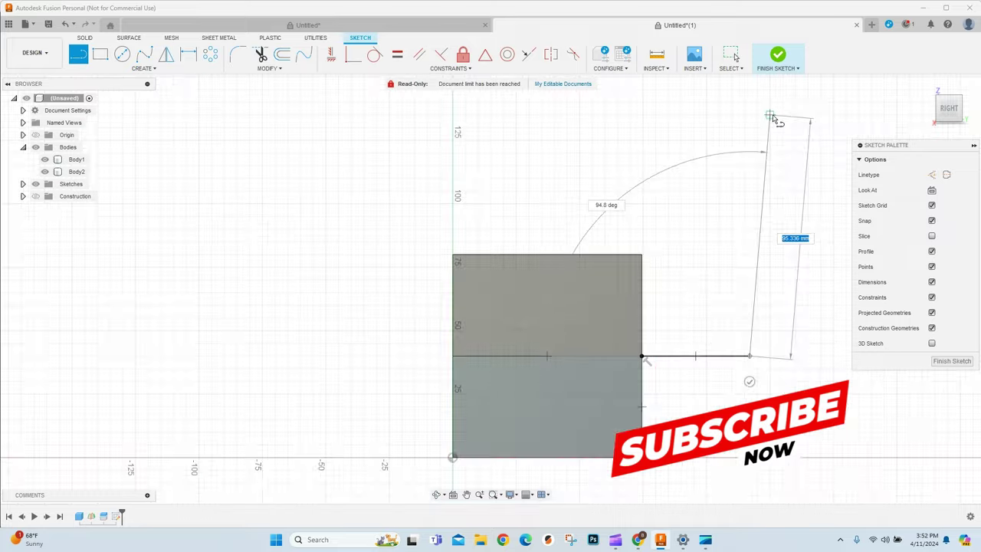
{"action": "key", "text": "Escape"}
{"action": "scroll", "coordinate": [638, 383], "scroll_direction": "up", "scroll_amount": 3}
{"action": "scroll", "coordinate": [672, 375], "scroll_direction": "down", "scroll_amount": 2}
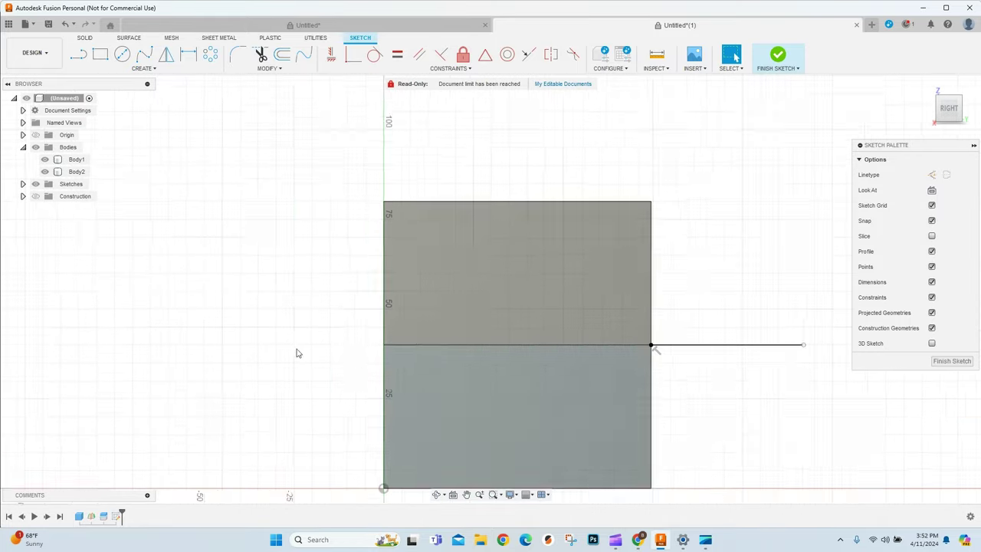
{"action": "scroll", "coordinate": [253, 349], "scroll_direction": "down", "scroll_amount": 3}
{"action": "scroll", "coordinate": [576, 360], "scroll_direction": "up", "scroll_amount": 3}
{"action": "scroll", "coordinate": [383, 343], "scroll_direction": "up", "scroll_amount": 3}
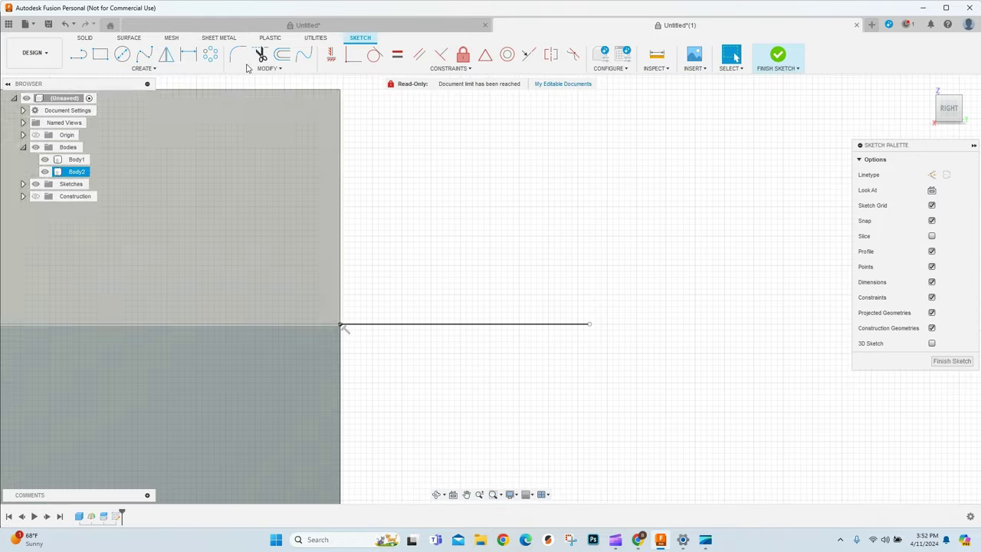
Draw a 5 mm diameter circle centred on the horizontal line, a short distance outside the box
{"action": "left_click", "coordinate": [123, 56]}
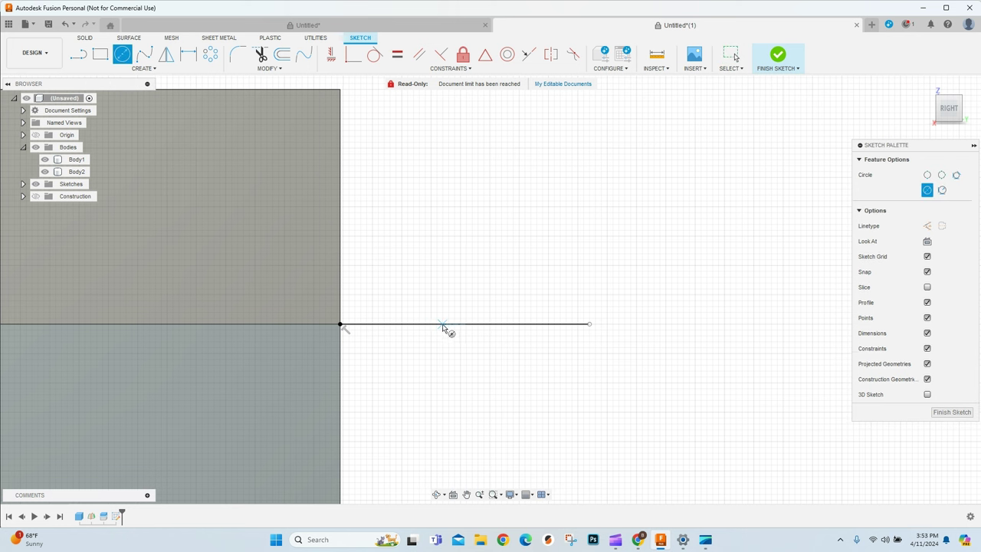
{"action": "left_click", "coordinate": [443, 324]}
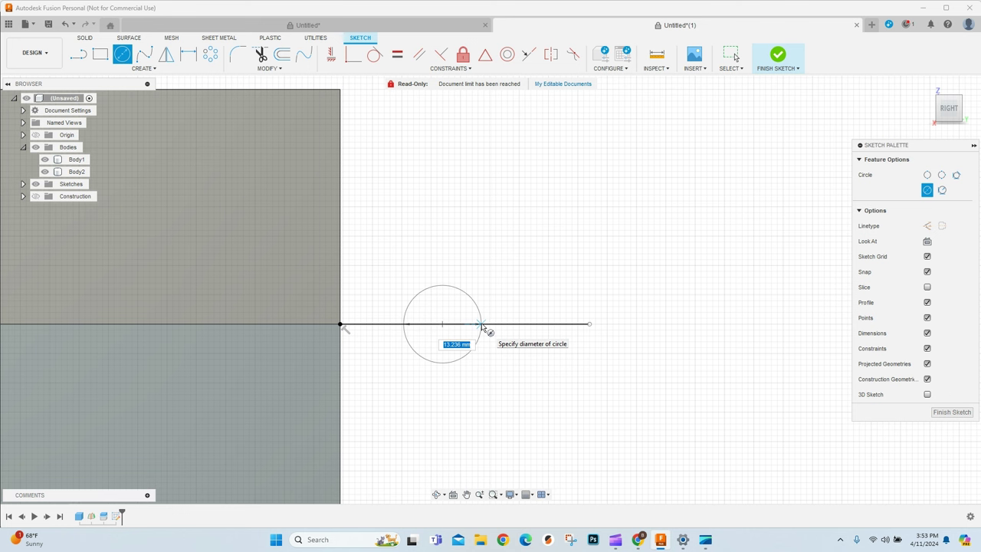
{"action": "type", "text": "5"}
{"action": "key", "text": "Tab"}
{"action": "key", "text": "Escape"}
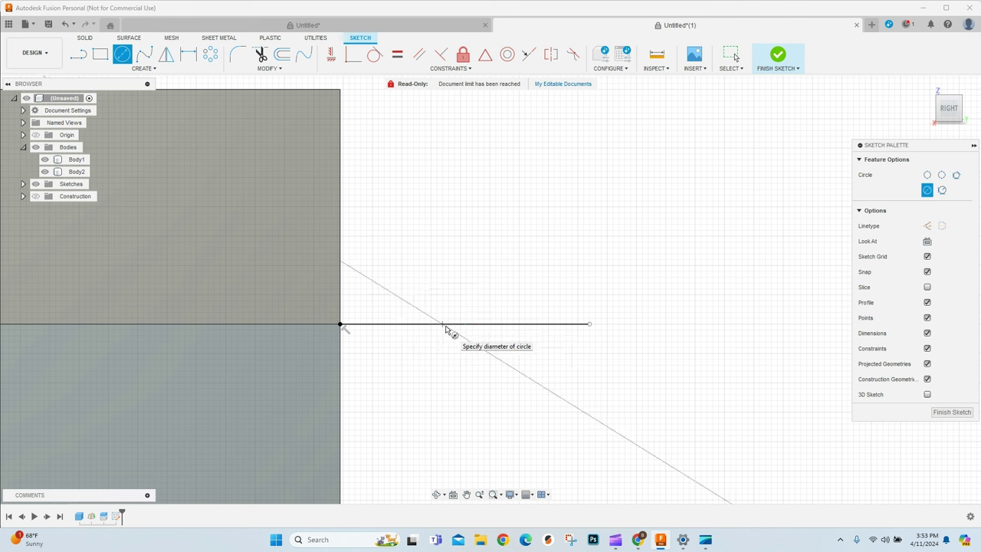
{"action": "left_click", "coordinate": [443, 324]}
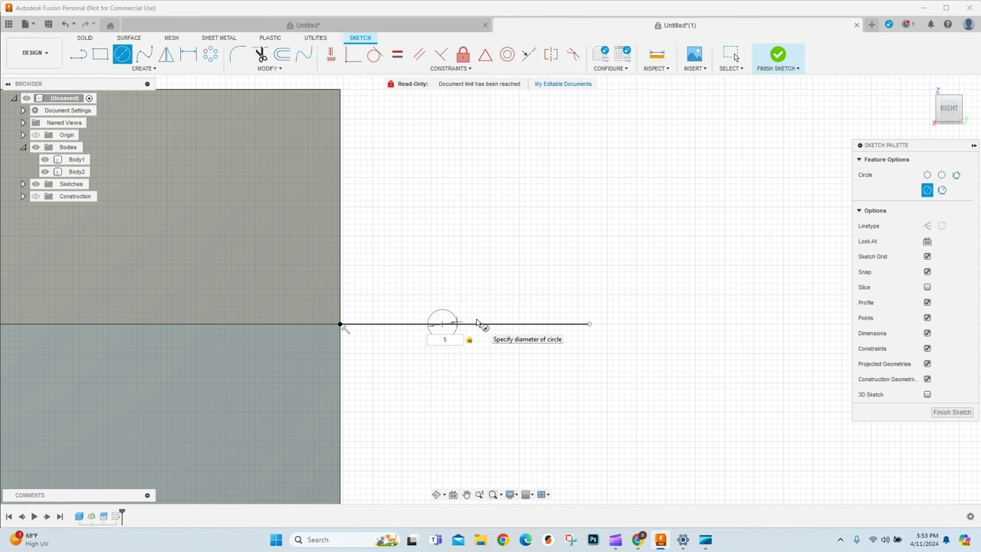
{"action": "scroll", "coordinate": [459, 325], "scroll_direction": "up", "scroll_amount": 2}
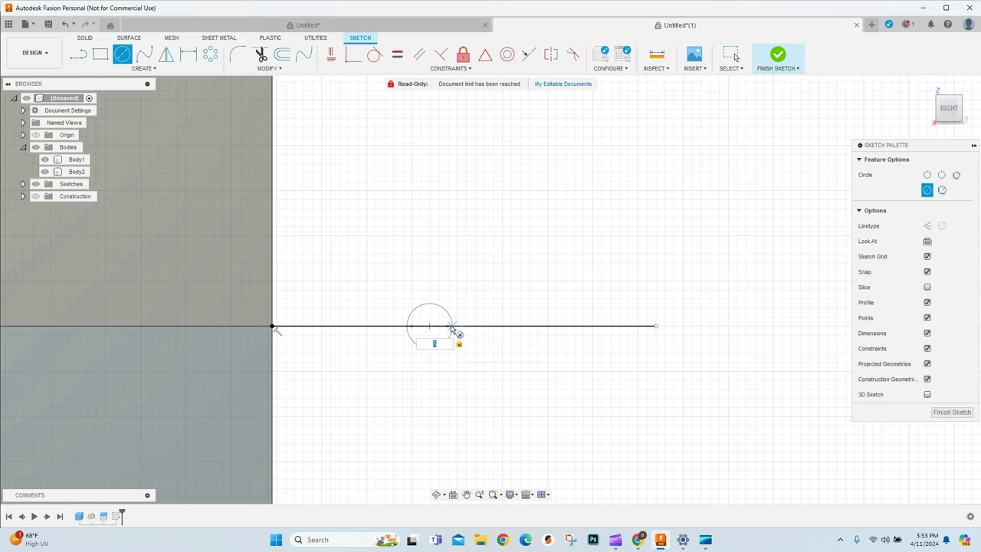
{"action": "left_click", "coordinate": [454, 329]}
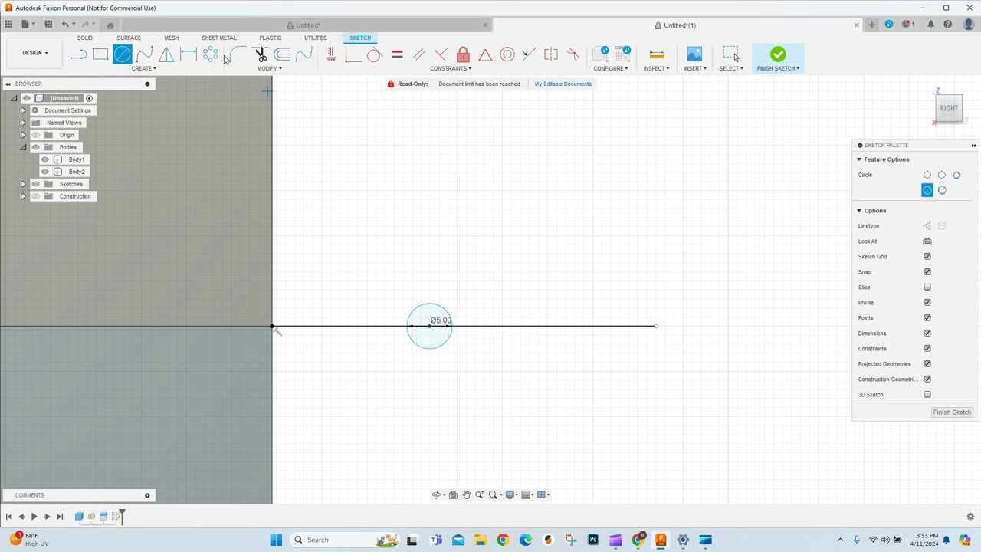
Dimension the horizontal distance from the split line's end at the box edge to the hinge circle's centre as 10 mm
{"action": "left_click", "coordinate": [188, 54]}
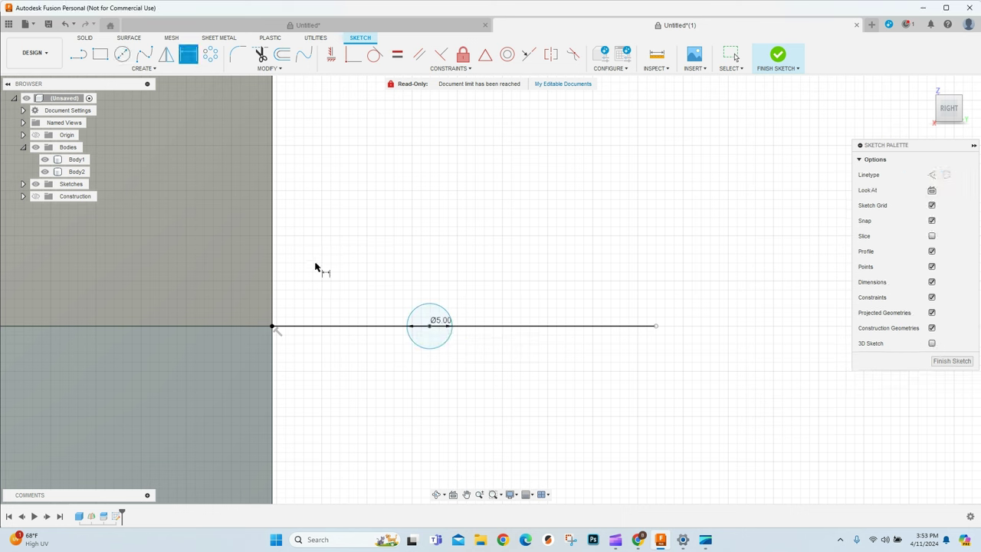
{"action": "left_click", "coordinate": [273, 327]}
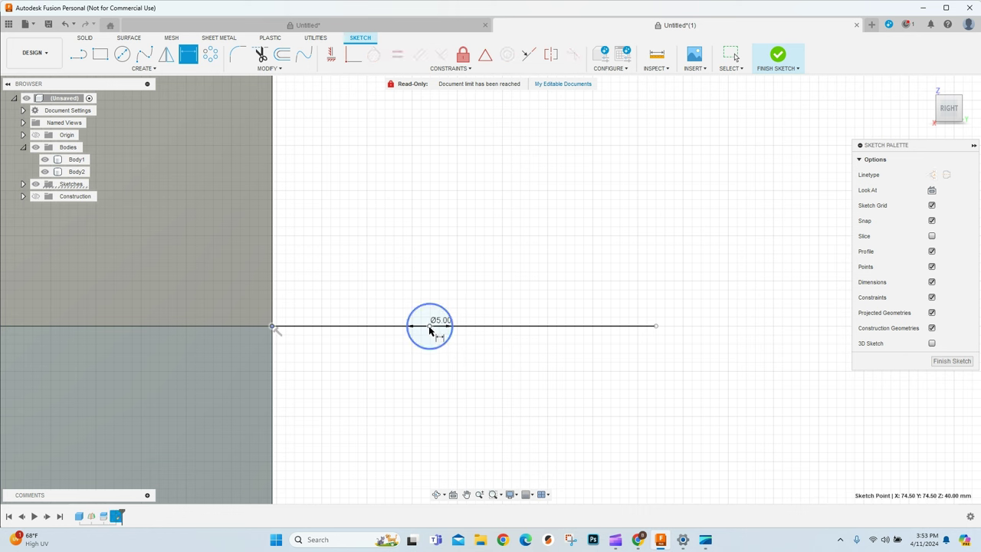
{"action": "left_click", "coordinate": [429, 325]}
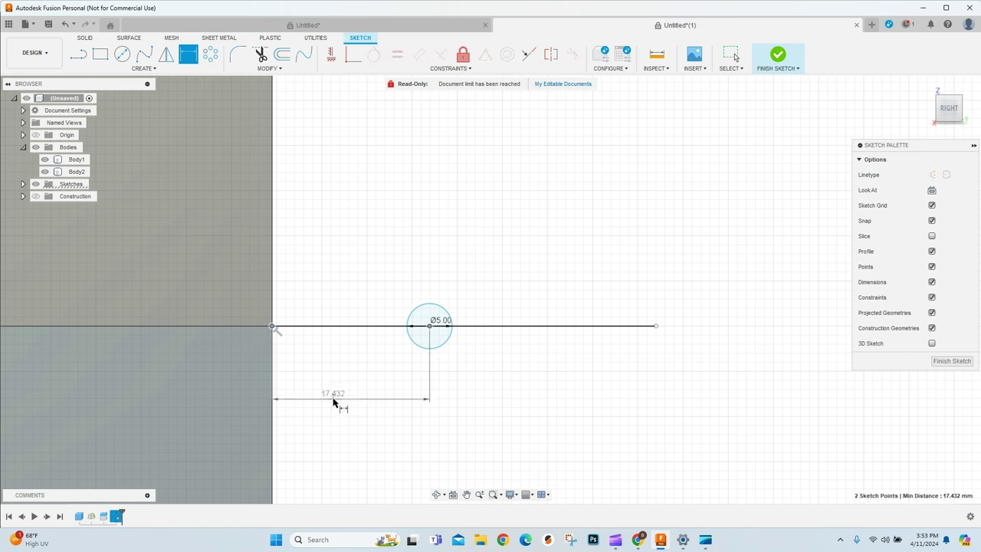
{"action": "left_click", "coordinate": [336, 405]}
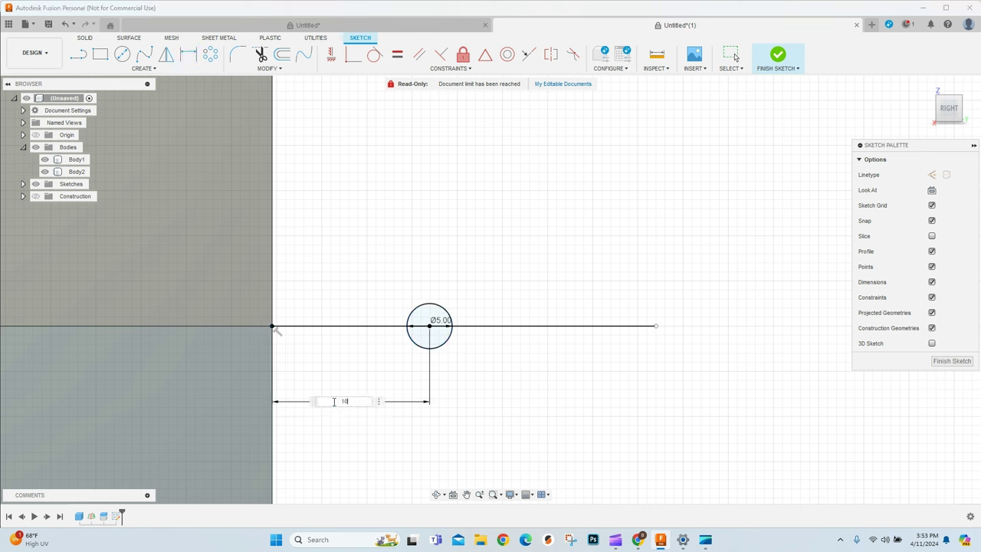
{"action": "type", "text": "10"}
{"action": "key", "text": "Return"}
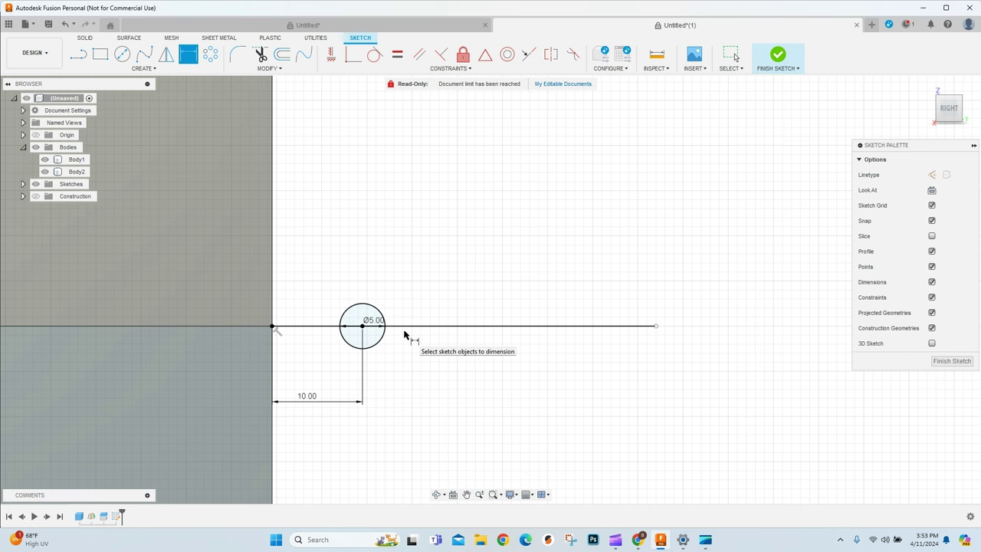
{"action": "left_click", "coordinate": [730, 54]}
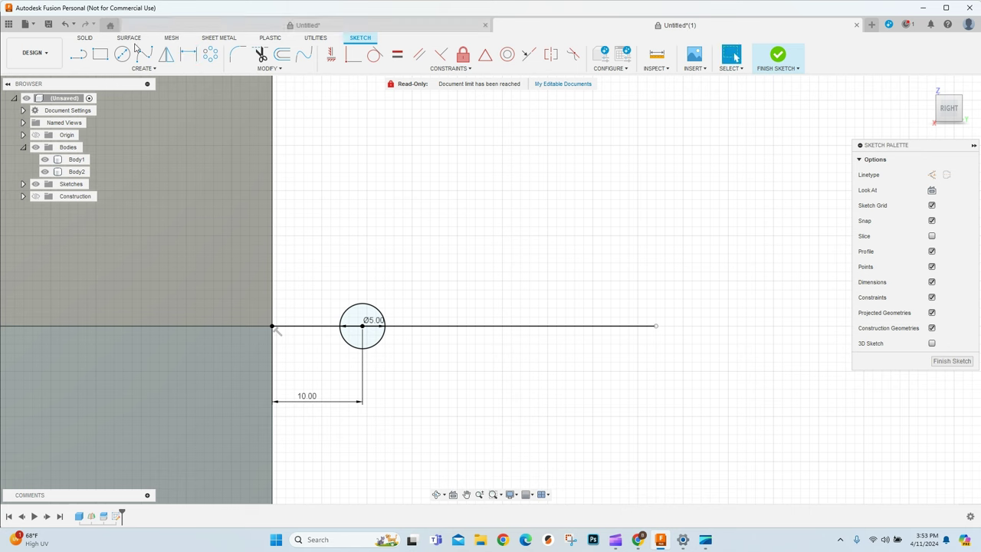
Offset the 5 mm hinge circle outward by 0.3 mm to create a clearance circle
{"action": "left_click", "coordinate": [282, 54]}
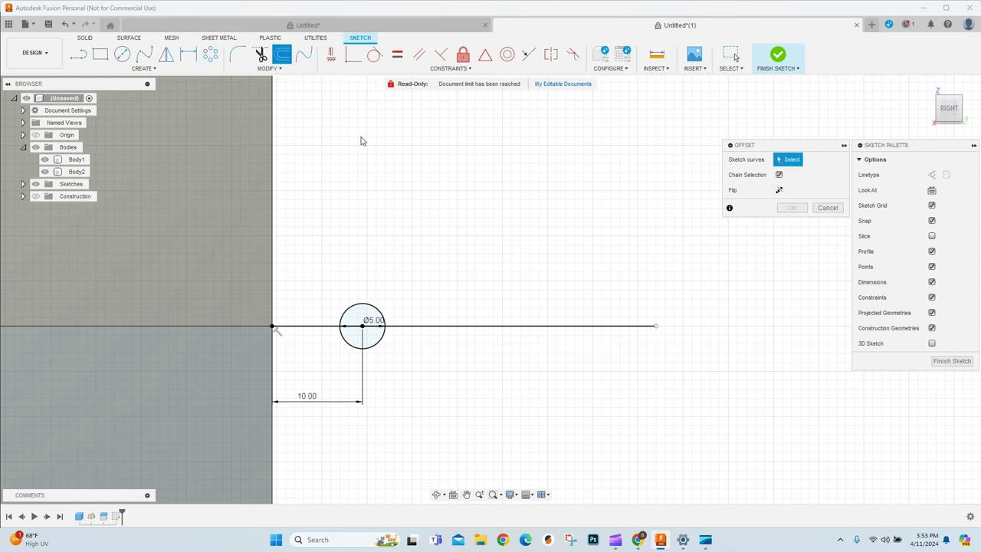
{"action": "left_click", "coordinate": [369, 307]}
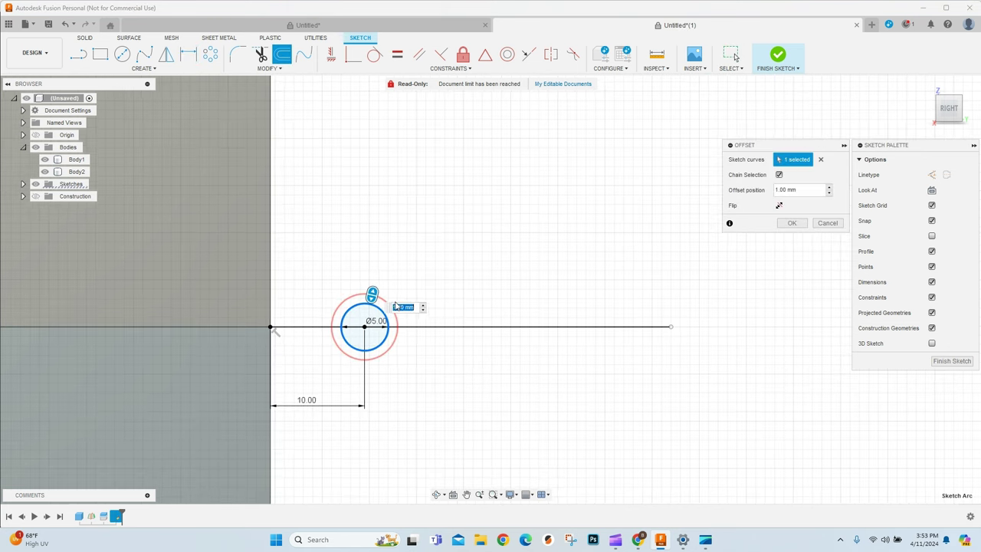
{"action": "type", "text": ".3"}
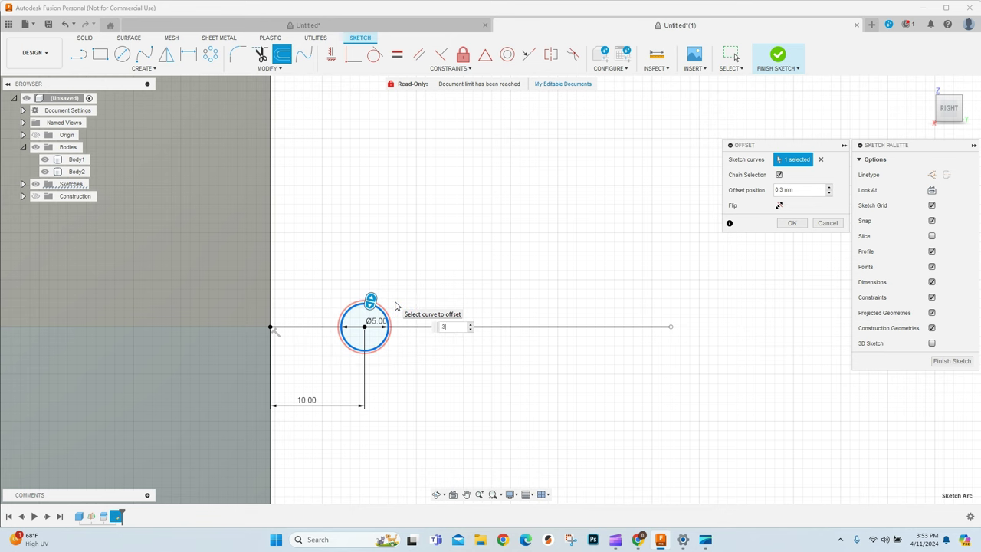
{"action": "scroll", "coordinate": [393, 306], "scroll_direction": "up", "scroll_amount": 5}
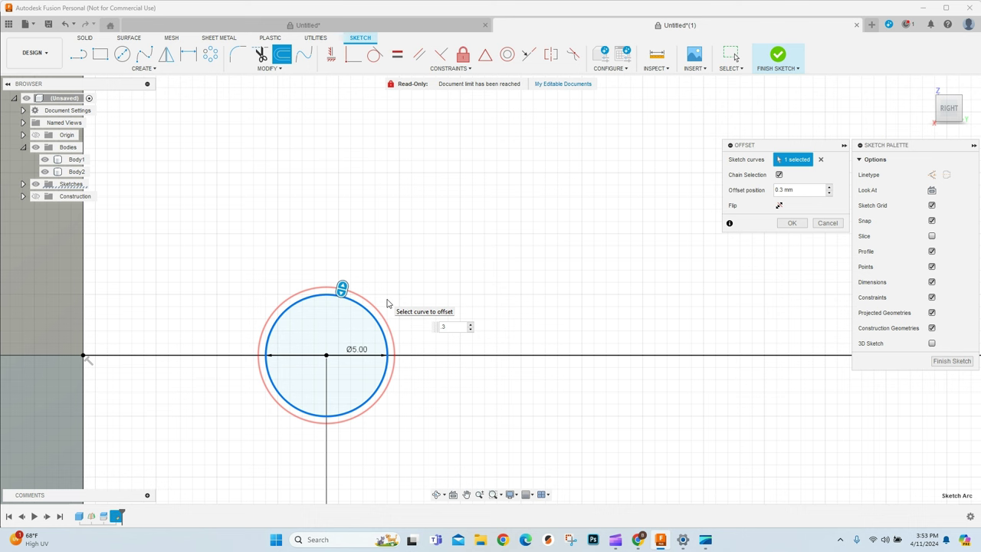
{"action": "key", "text": "Return"}
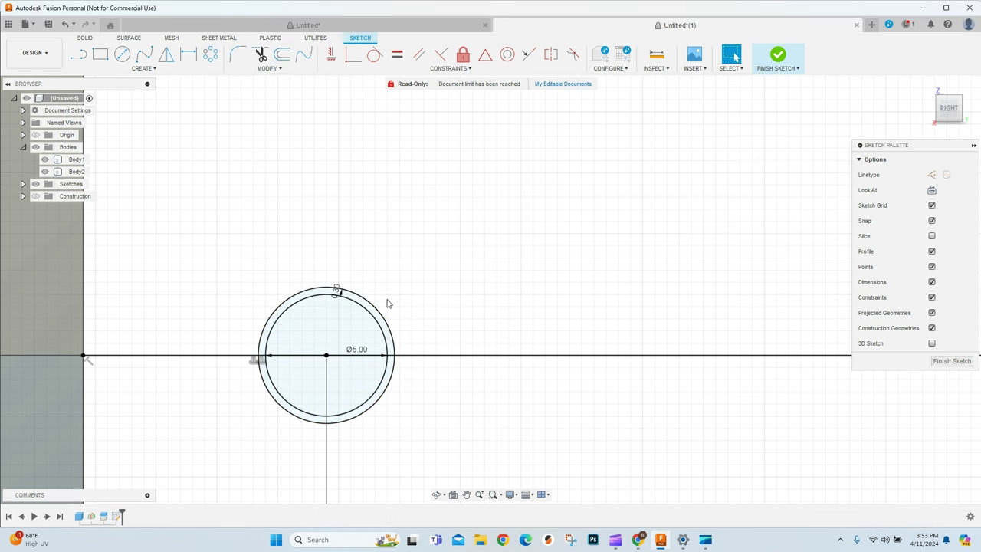
Draw a larger circle concentric with the hinge circles, keeping it clear of the box edge
{"action": "left_click", "coordinate": [123, 54]}
{"action": "left_click", "coordinate": [327, 355]}
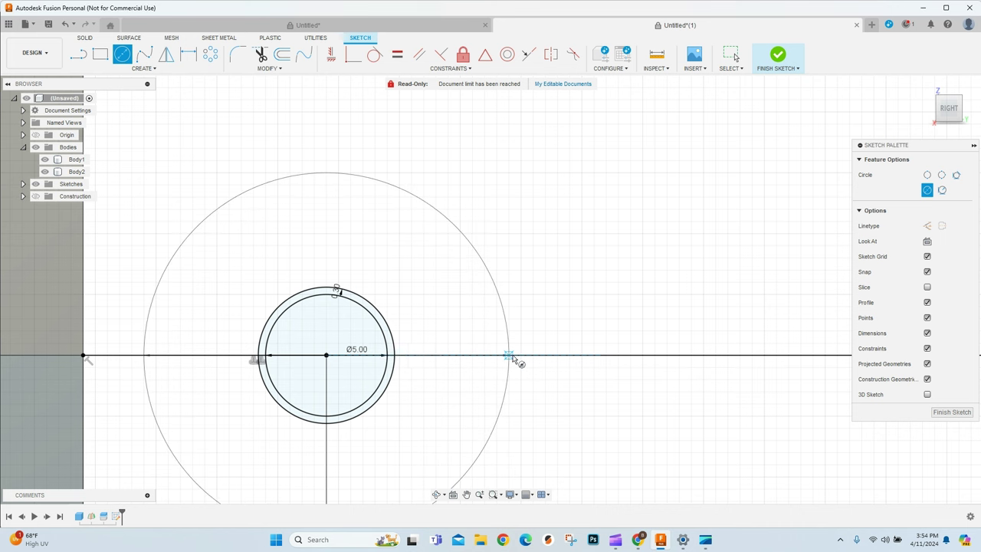
{"action": "left_click", "coordinate": [508, 355]}
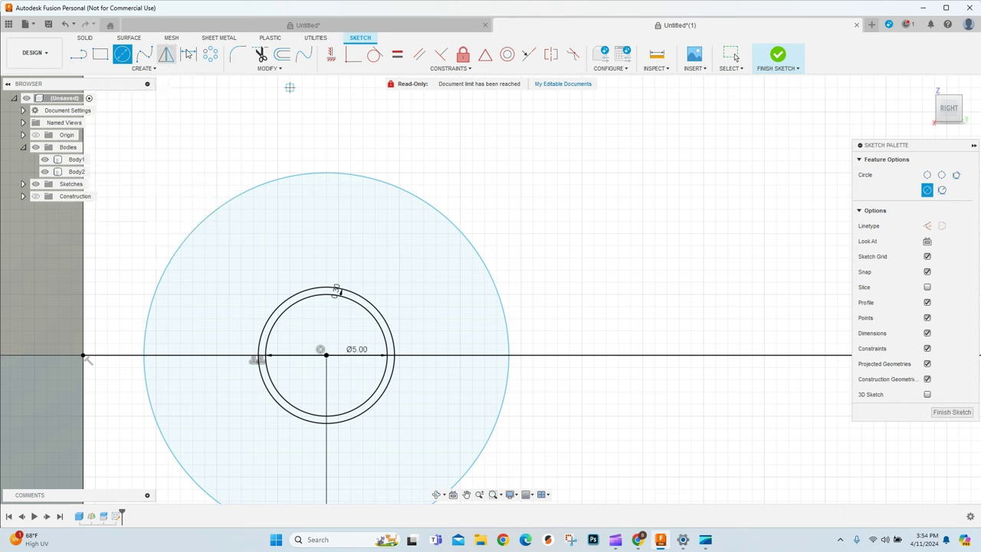
Dimension the radial gap between the 5 mm inner circle and the large outer circle as 5 mm
{"action": "left_click", "coordinate": [188, 55]}
{"action": "scroll", "coordinate": [373, 276], "scroll_direction": "up", "scroll_amount": 3}
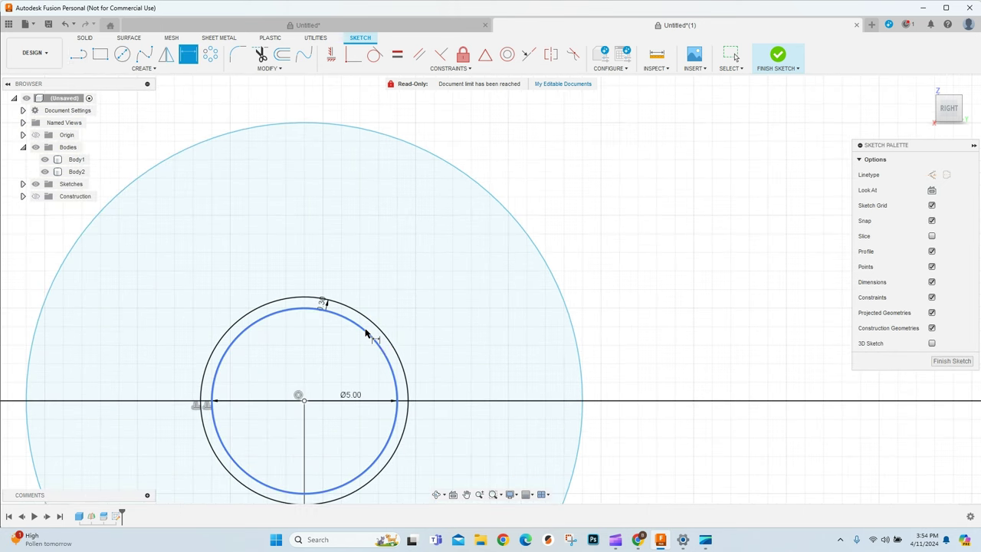
{"action": "left_click", "coordinate": [367, 335]}
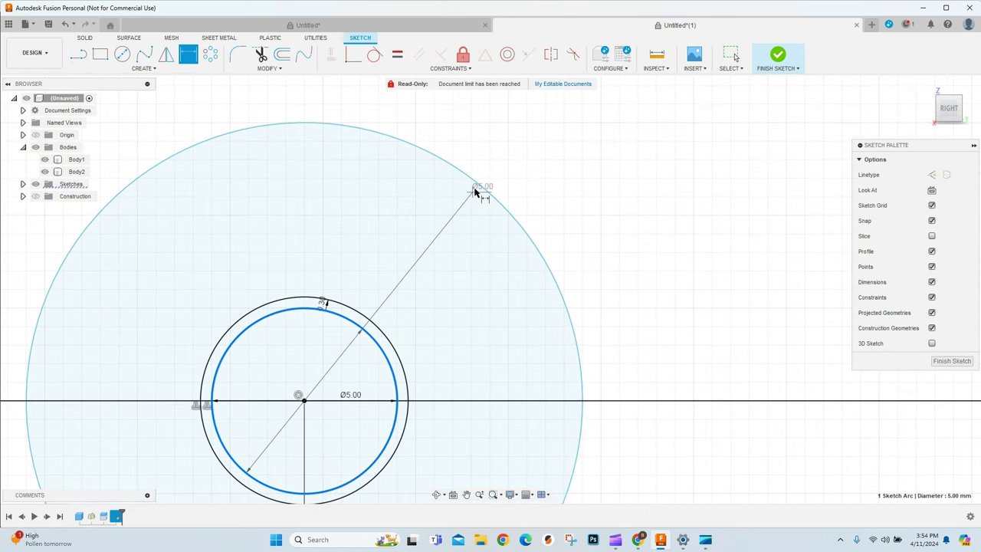
{"action": "left_click", "coordinate": [477, 186]}
{"action": "left_click", "coordinate": [416, 273]}
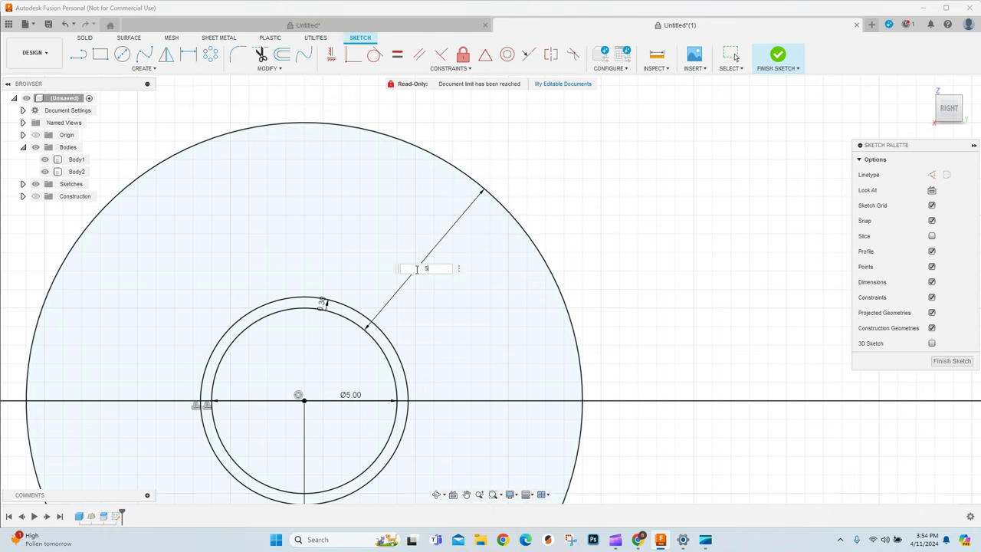
{"action": "type", "text": "5"}
{"action": "key", "text": "Return"}
Draw a slanted line about 29 mm long from the lower half's side edge, ending tangent to the outer hinge circle
{"action": "scroll", "coordinate": [432, 363], "scroll_direction": "down", "scroll_amount": 5}
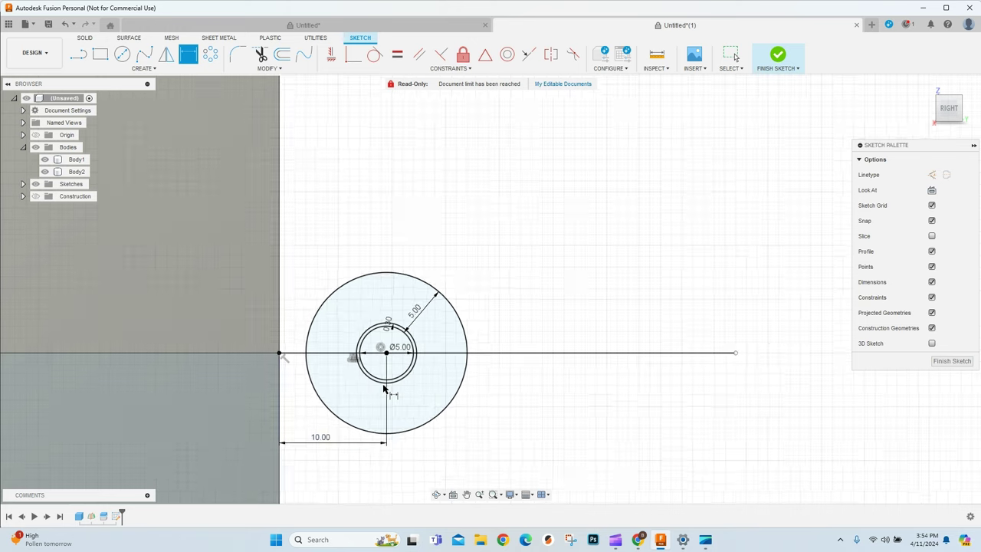
{"action": "scroll", "coordinate": [382, 229], "scroll_direction": "down", "scroll_amount": 3}
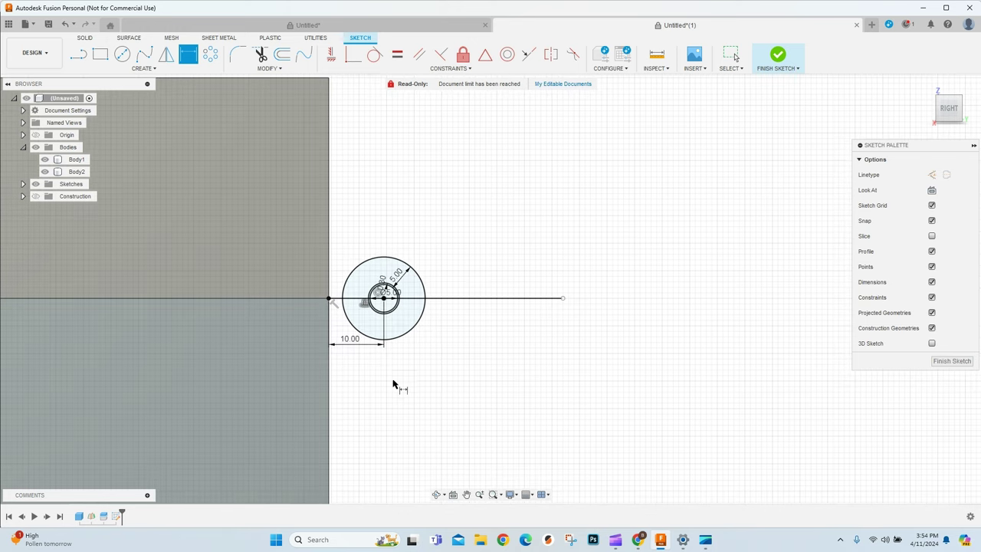
{"action": "scroll", "coordinate": [403, 391], "scroll_direction": "up", "scroll_amount": 2}
{"action": "left_click", "coordinate": [78, 54]}
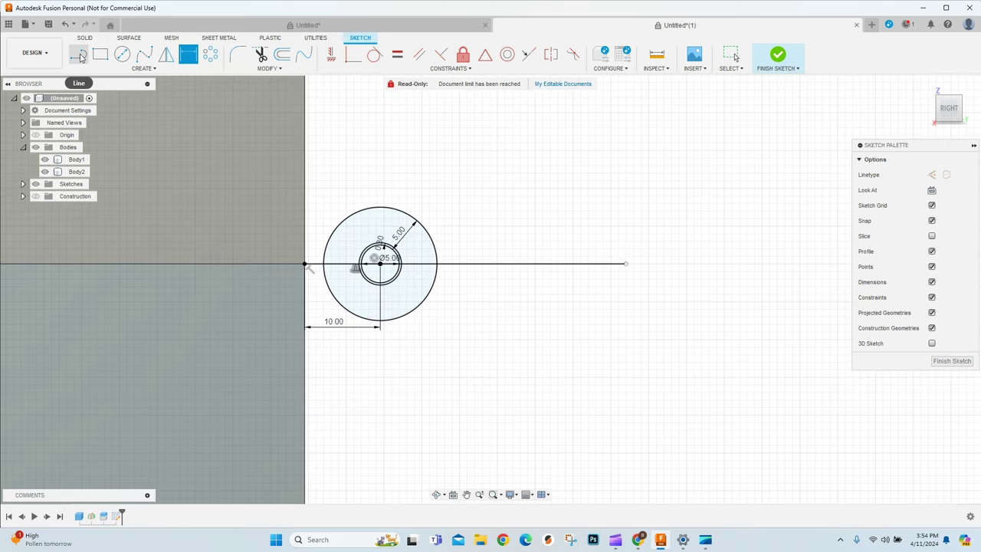
{"action": "scroll", "coordinate": [297, 442], "scroll_direction": "up", "scroll_amount": 2}
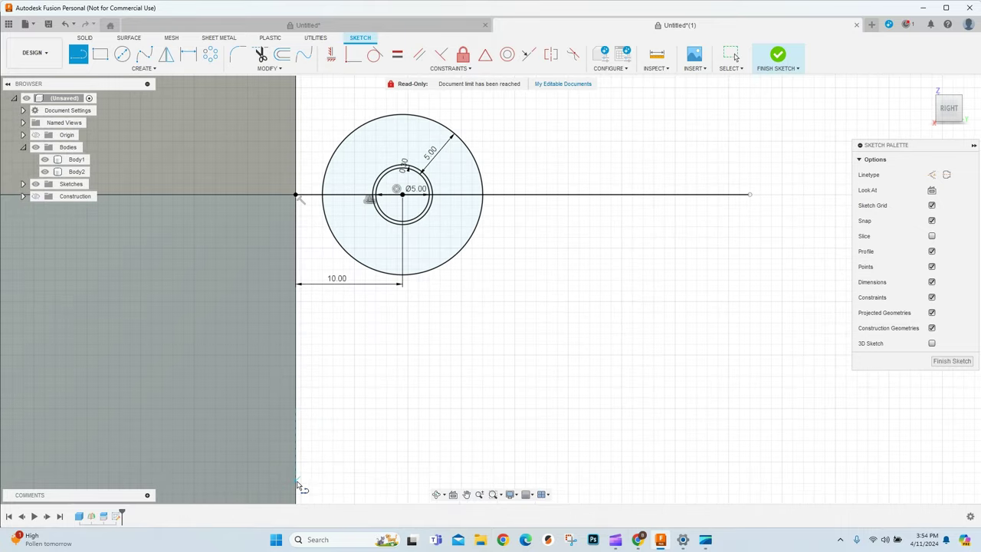
{"action": "scroll", "coordinate": [550, 213], "scroll_direction": "down", "scroll_amount": 2}
{"action": "scroll", "coordinate": [406, 433], "scroll_direction": "up", "scroll_amount": 2}
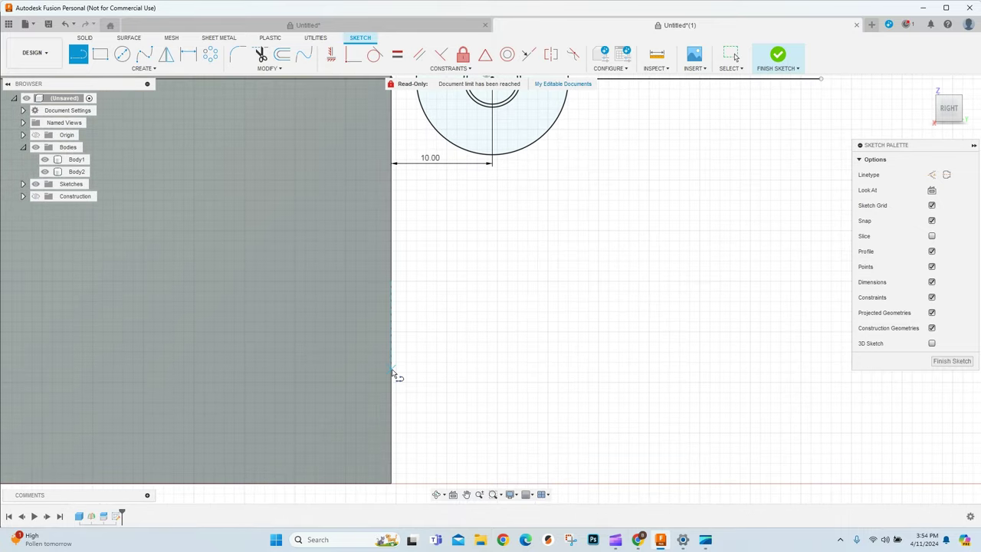
{"action": "left_click", "coordinate": [393, 374]}
{"action": "scroll", "coordinate": [513, 326], "scroll_direction": "down", "scroll_amount": 2}
{"action": "scroll", "coordinate": [552, 237], "scroll_direction": "up", "scroll_amount": 4}
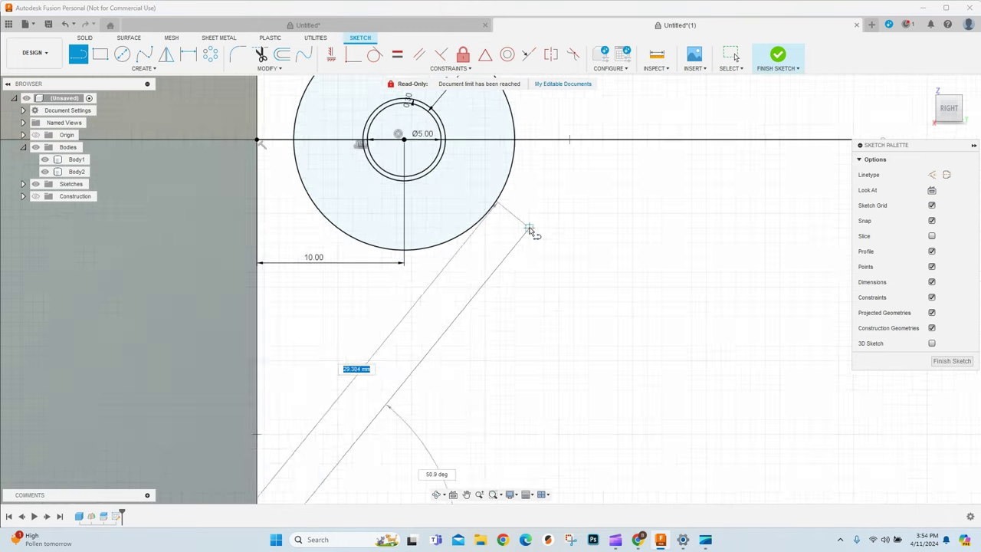
{"action": "scroll", "coordinate": [529, 230], "scroll_direction": "up", "scroll_amount": 2}
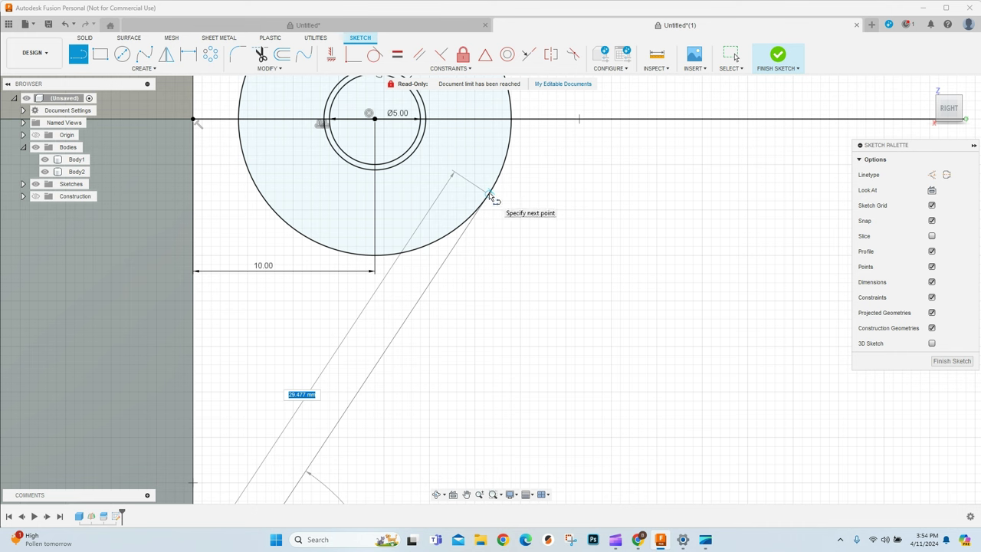
{"action": "left_click", "coordinate": [490, 196]}
{"action": "key", "text": "Escape"}
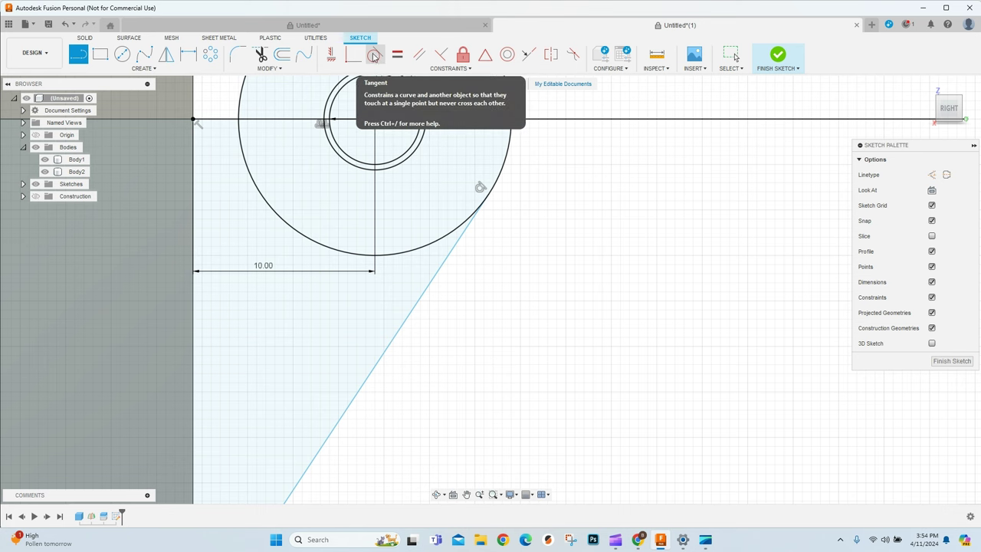
Draw a matching slanted line about 29 mm long from the upper half's side edge, ending tangent to the outer hinge circle
{"action": "scroll", "coordinate": [473, 296], "scroll_direction": "down", "scroll_amount": 8}
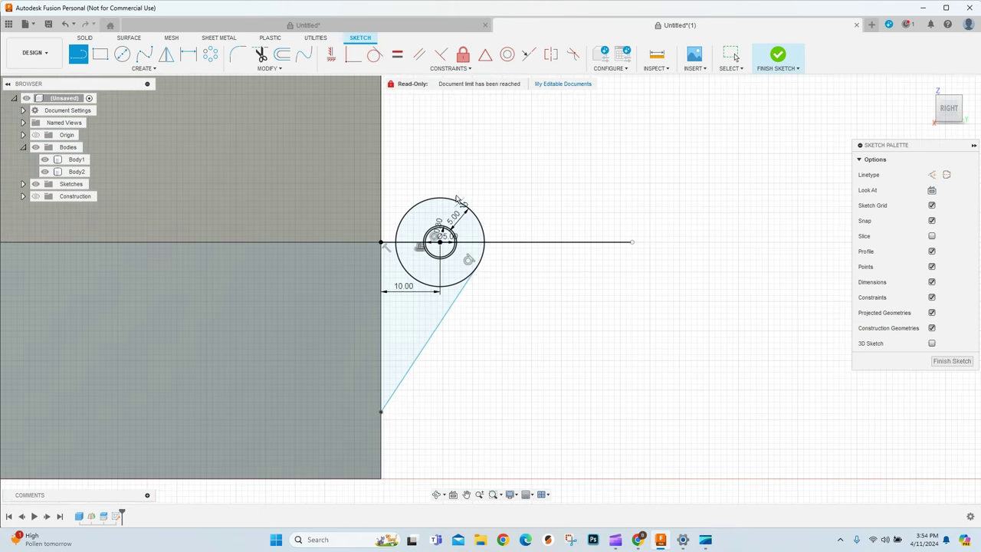
{"action": "scroll", "coordinate": [490, 298], "scroll_direction": "down", "scroll_amount": 3}
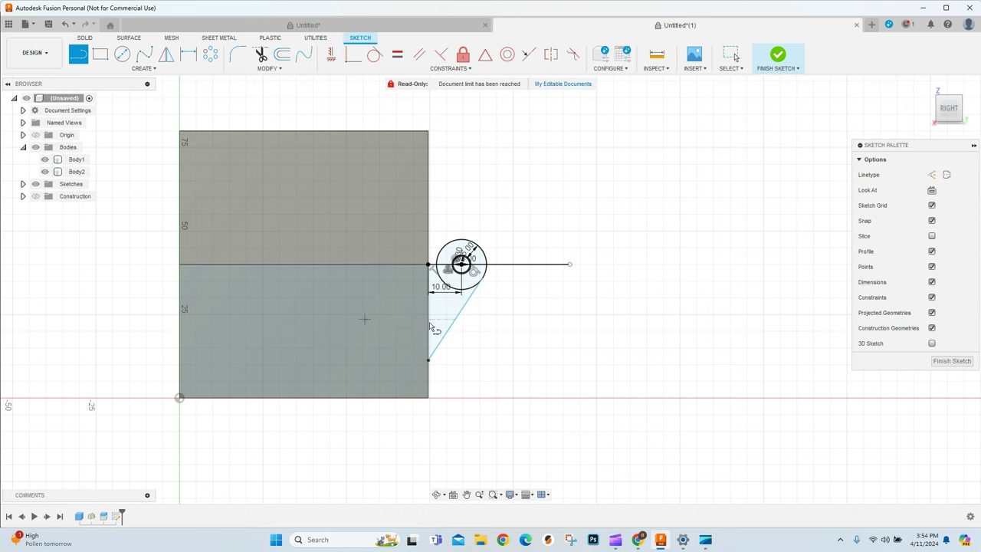
{"action": "scroll", "coordinate": [475, 305], "scroll_direction": "up", "scroll_amount": 3}
{"action": "scroll", "coordinate": [532, 360], "scroll_direction": "down", "scroll_amount": 4}
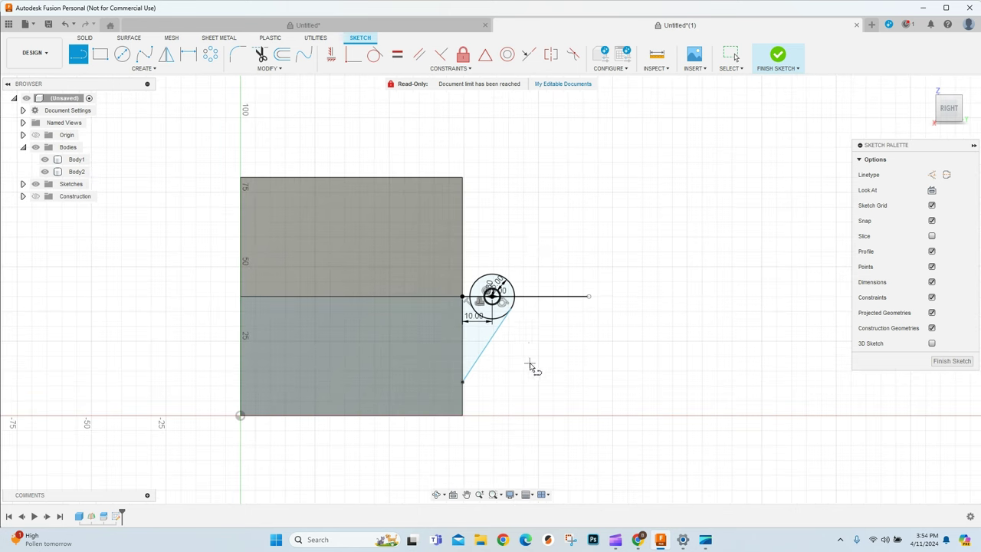
{"action": "scroll", "coordinate": [523, 196], "scroll_direction": "up", "scroll_amount": 4}
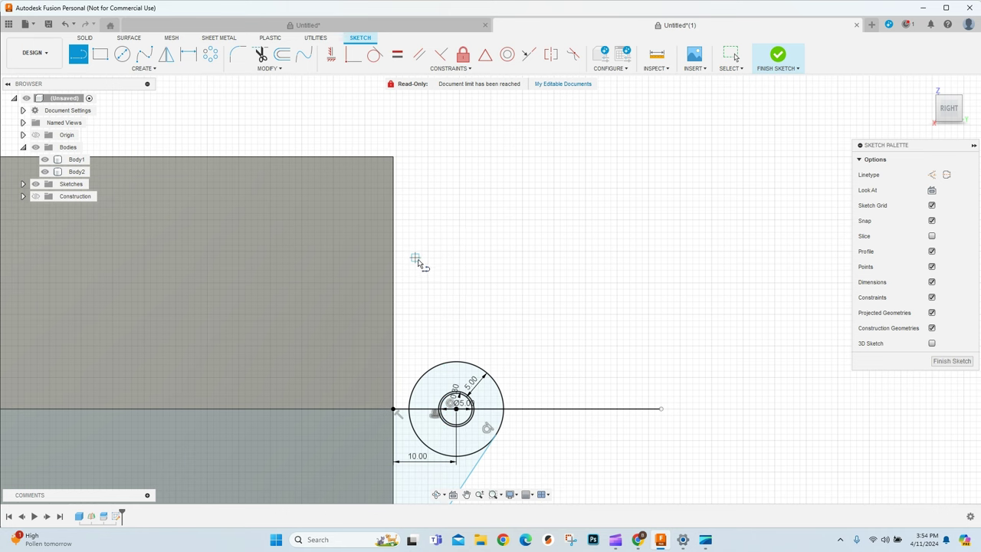
{"action": "scroll", "coordinate": [418, 263], "scroll_direction": "up", "scroll_amount": 4}
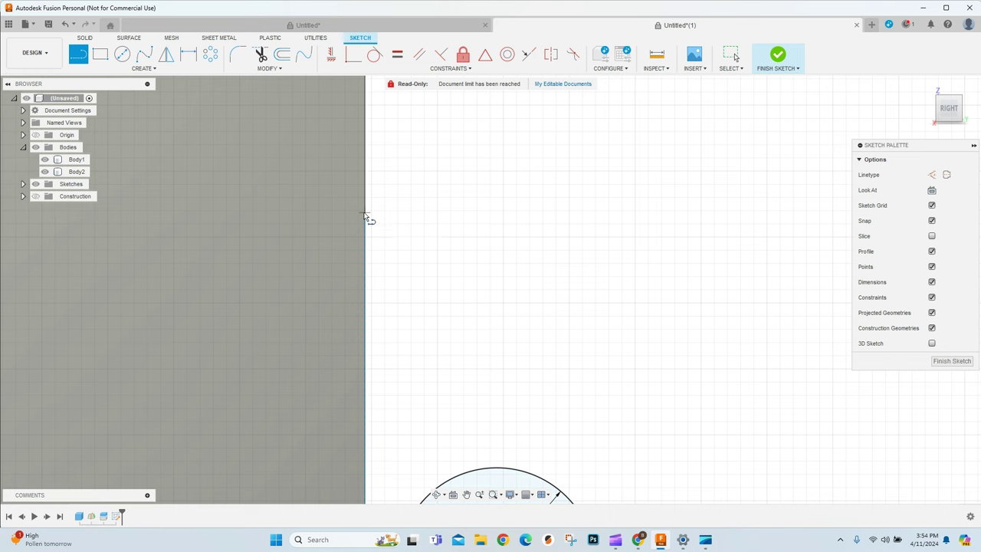
{"action": "left_click", "coordinate": [365, 217]}
{"action": "scroll", "coordinate": [448, 288], "scroll_direction": "down", "scroll_amount": 3}
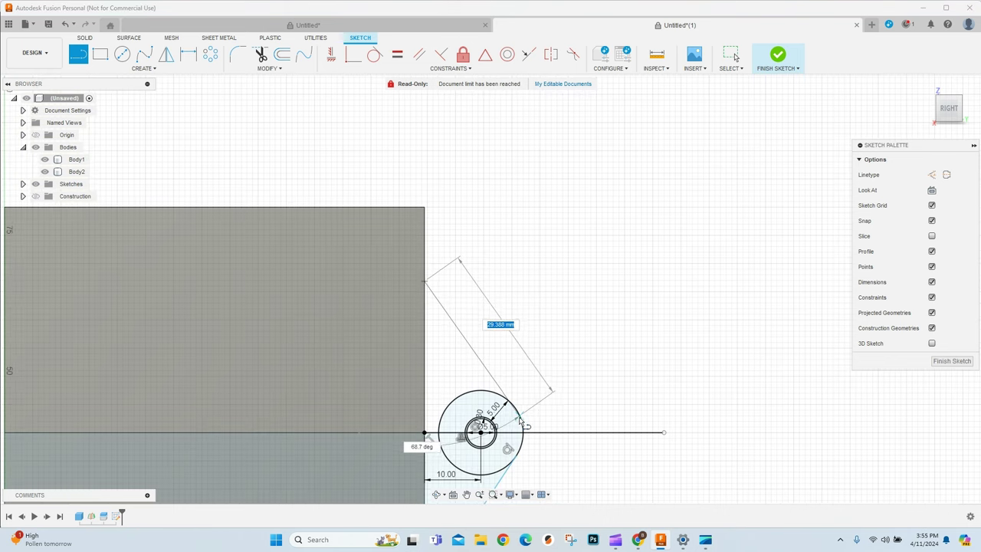
{"action": "left_click", "coordinate": [515, 407]}
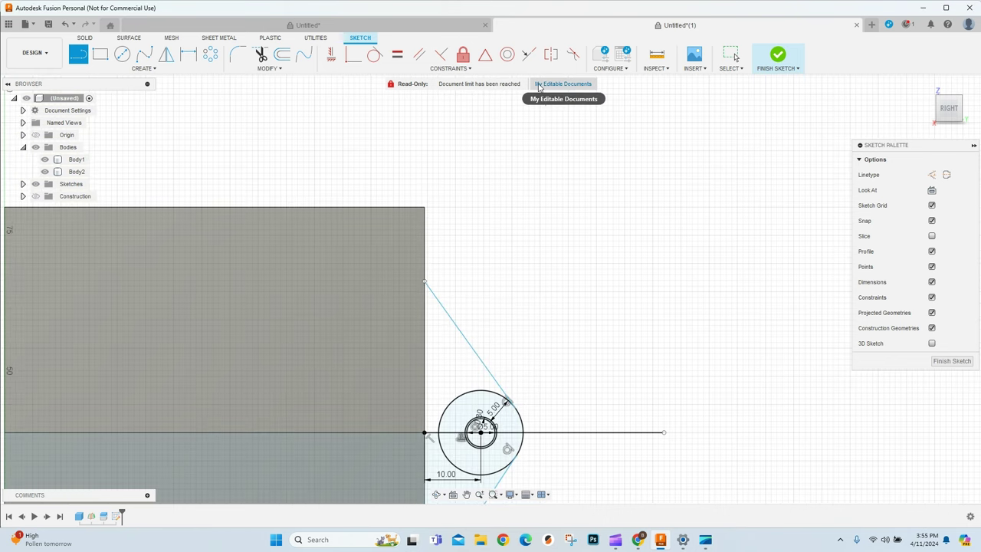
Dimension the angle between the lower slanted line and the box's side edge as 45°
{"action": "left_click", "coordinate": [188, 54]}
{"action": "scroll", "coordinate": [597, 199], "scroll_direction": "down", "scroll_amount": 5}
{"action": "scroll", "coordinate": [547, 372], "scroll_direction": "up", "scroll_amount": 6}
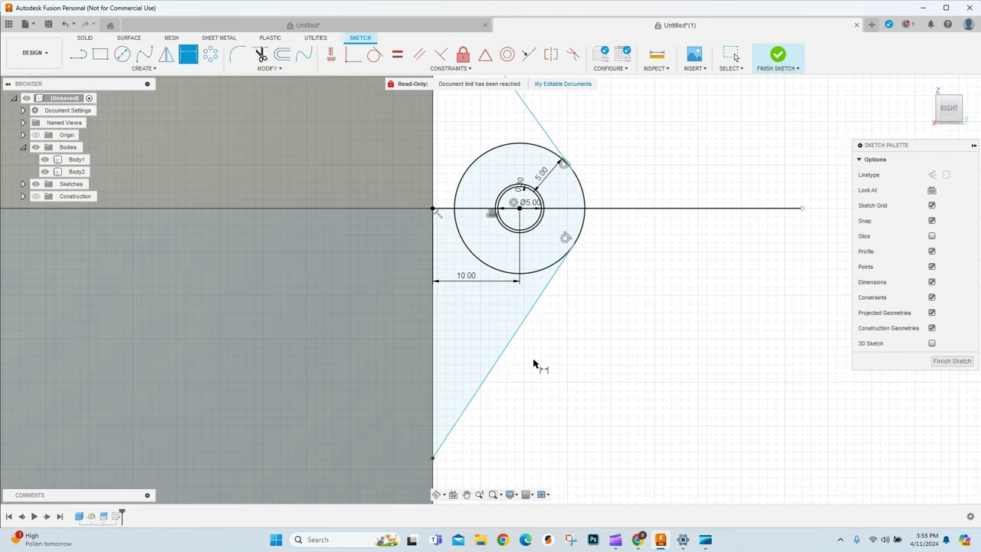
{"action": "left_click", "coordinate": [516, 329]}
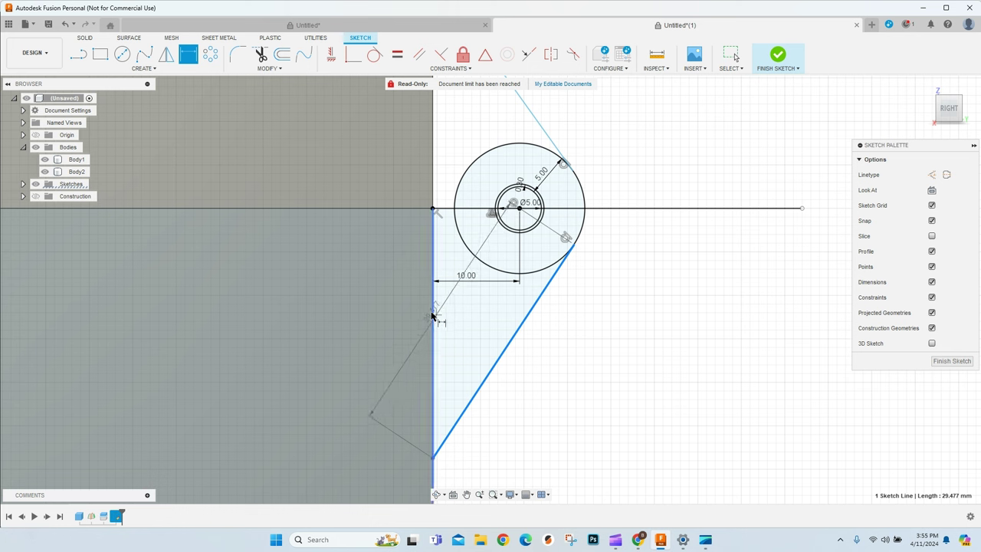
{"action": "left_click", "coordinate": [432, 314]}
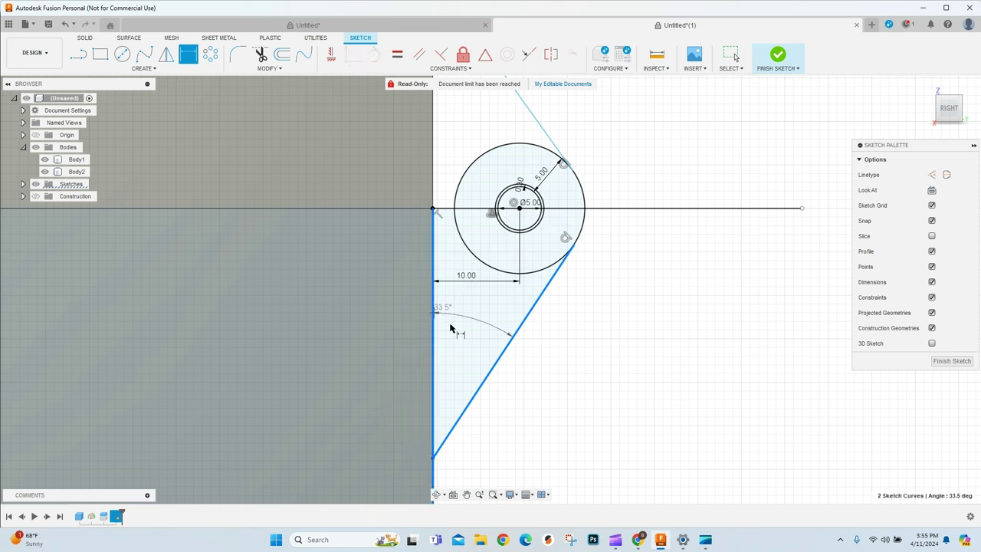
{"action": "left_click", "coordinate": [464, 353]}
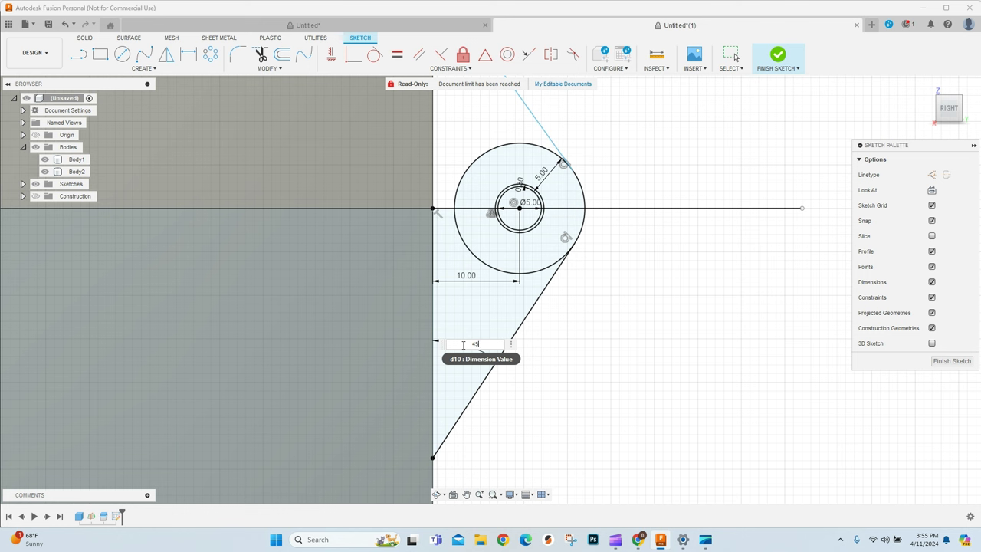
{"action": "type", "text": "45"}
{"action": "key", "text": "Return"}
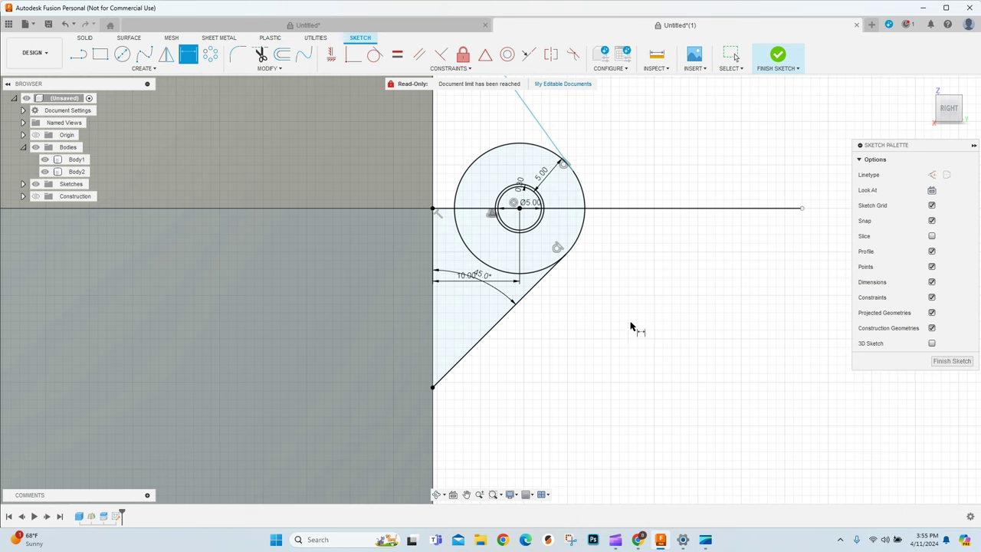
Dimension the angle between the upper slanted line and the upper half's side edge as 45°
{"action": "scroll", "coordinate": [658, 357], "scroll_direction": "down", "scroll_amount": 3}
{"action": "scroll", "coordinate": [586, 201], "scroll_direction": "up", "scroll_amount": 4}
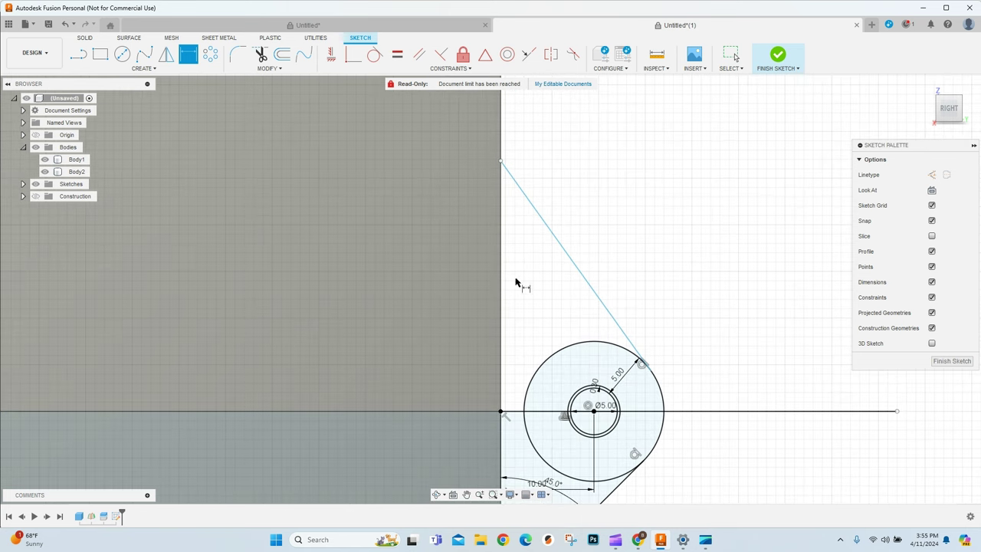
{"action": "left_click", "coordinate": [501, 294]}
{"action": "left_click", "coordinate": [574, 265]}
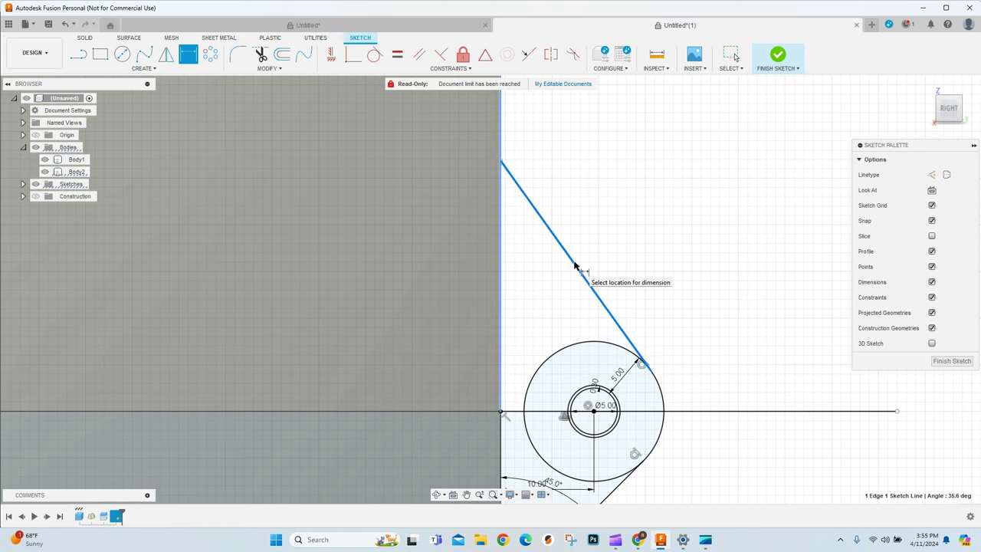
{"action": "left_click", "coordinate": [529, 251]}
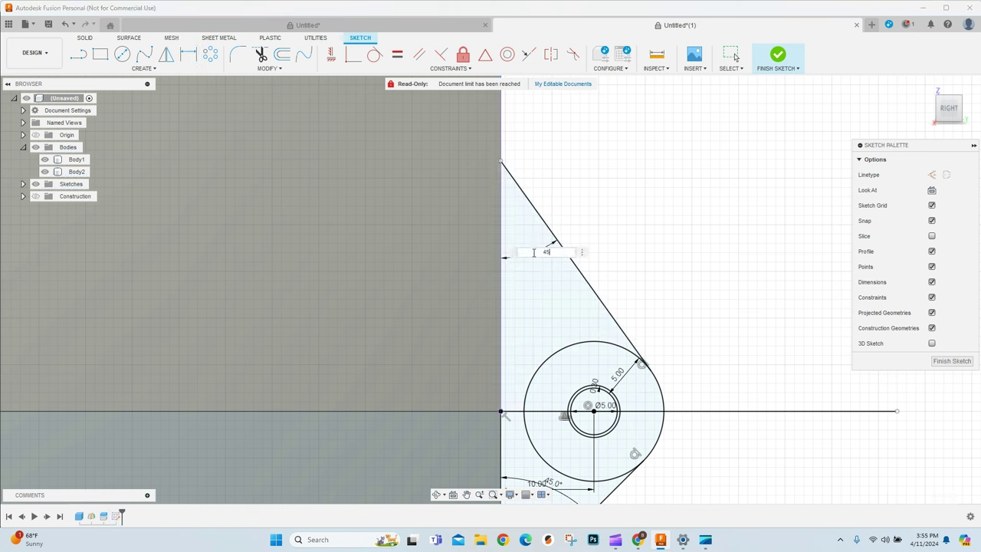
{"action": "type", "text": "45"}
{"action": "key", "text": "Return"}
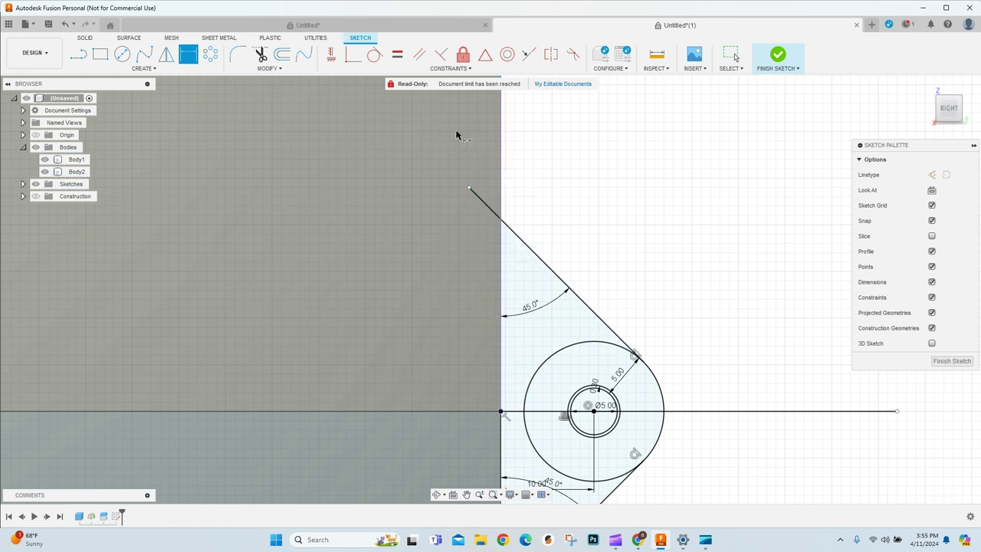
Move the upper slanted line's free endpoint out of the box and snap it onto the upper half's side edge
{"action": "left_click", "coordinate": [731, 55]}
{"action": "scroll", "coordinate": [509, 228], "scroll_direction": "up", "scroll_amount": 5}
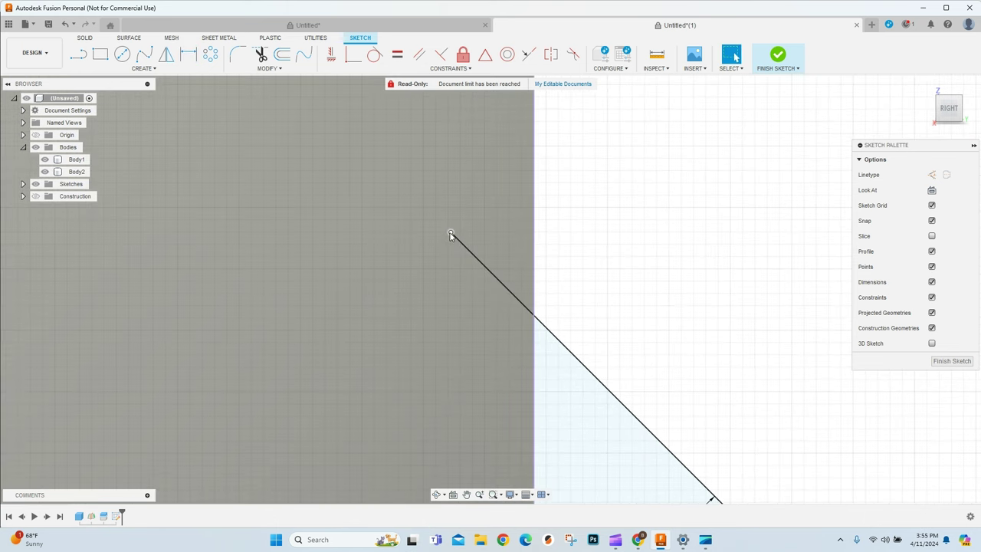
{"action": "left_click", "coordinate": [451, 234]}
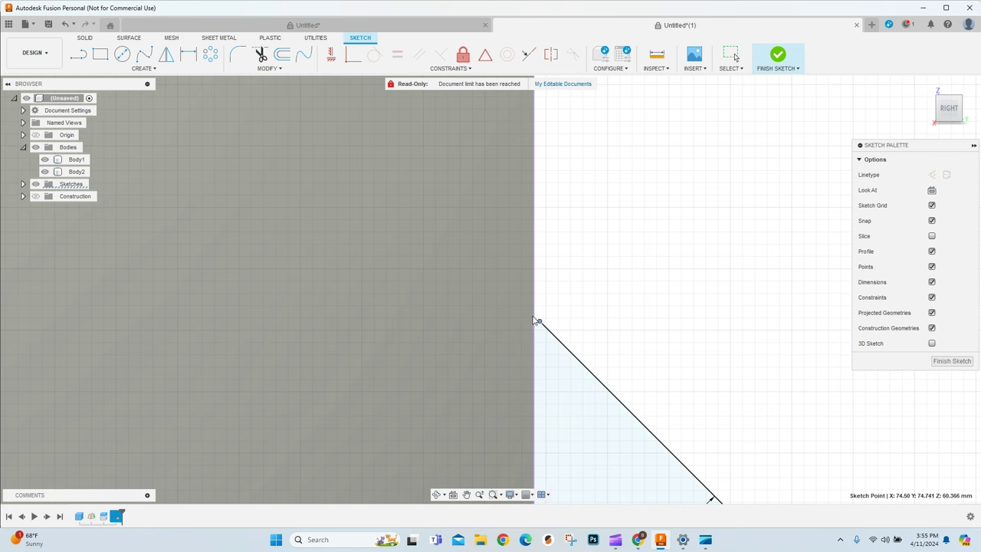
{"action": "mouse_move", "coordinate": [532, 318]}
{"action": "left_mouse_down"}
{"action": "mouse_move", "coordinate": [570, 330]}
{"action": "mouse_move", "coordinate": [547, 310]}
{"action": "left_mouse_up"}
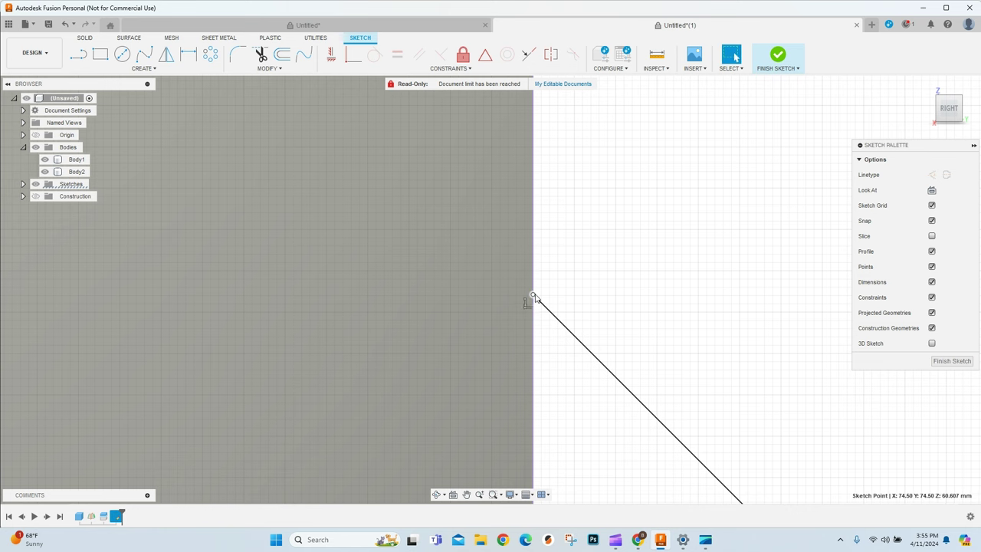
{"action": "left_click_drag", "start_coordinate": [534, 297], "coordinate": [549, 270]}
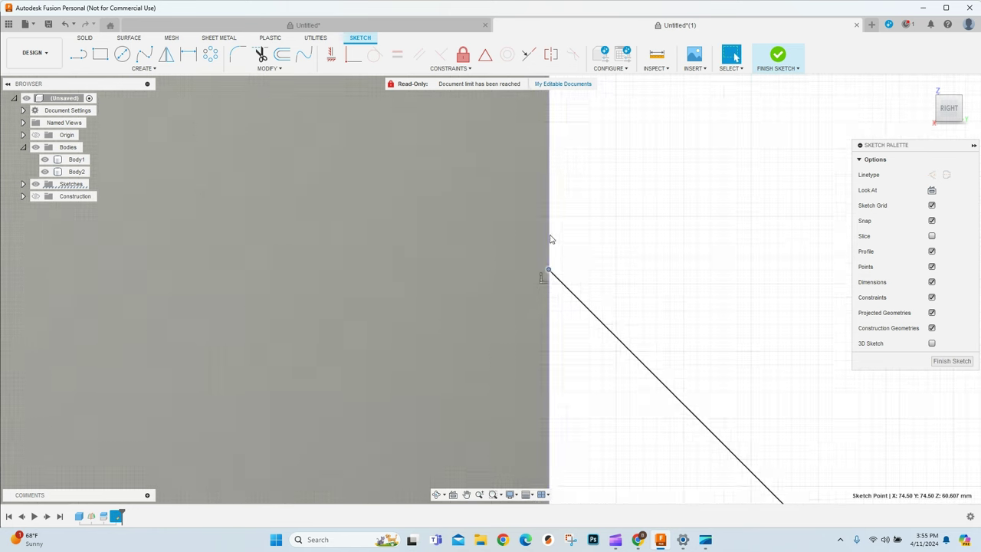
{"action": "scroll", "coordinate": [506, 232], "scroll_direction": "down", "scroll_amount": 8}
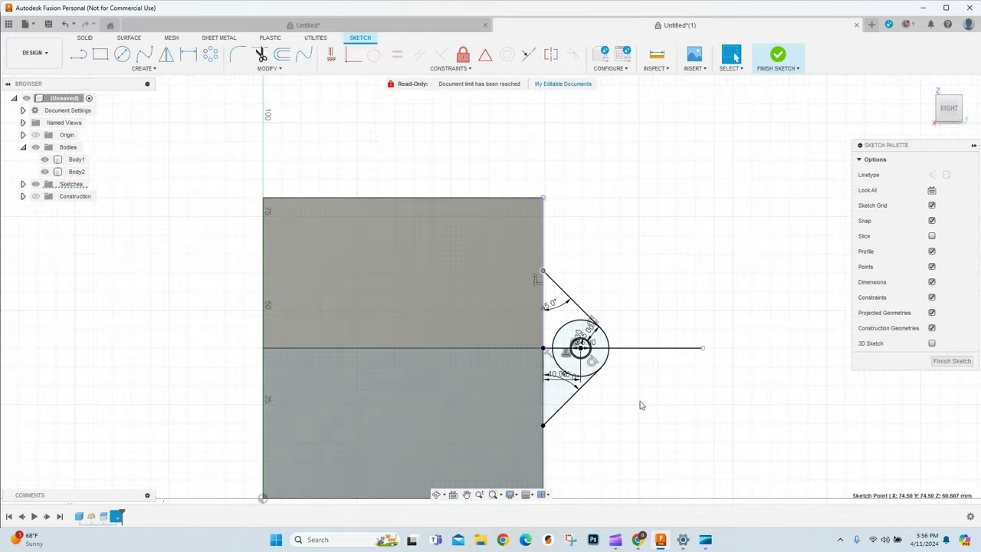
{"action": "scroll", "coordinate": [641, 405], "scroll_direction": "up", "scroll_amount": 2}
{"action": "scroll", "coordinate": [812, 441], "scroll_direction": "down", "scroll_amount": 2}
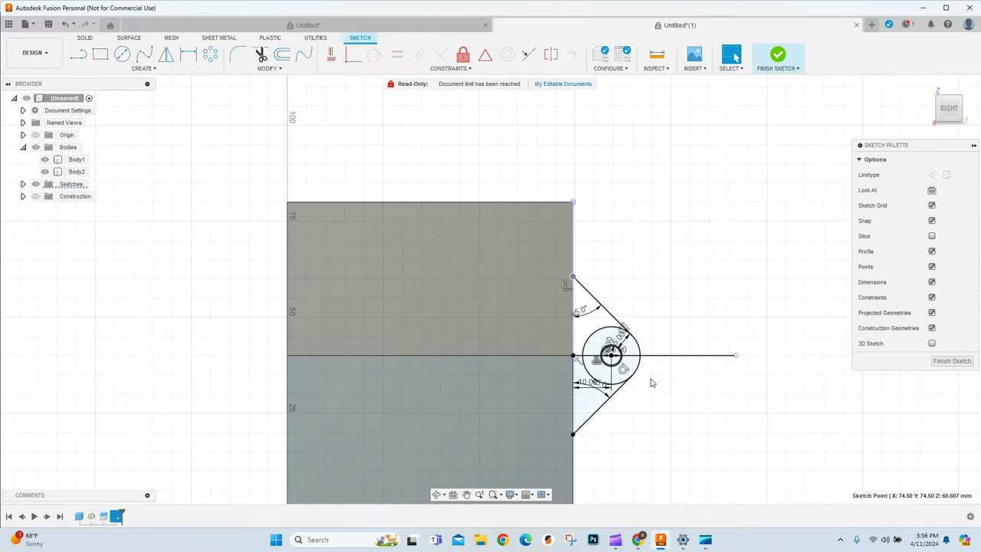
Finish the hinge sketch and hide the upper box half, Body2
{"action": "left_click", "coordinate": [938, 363]}
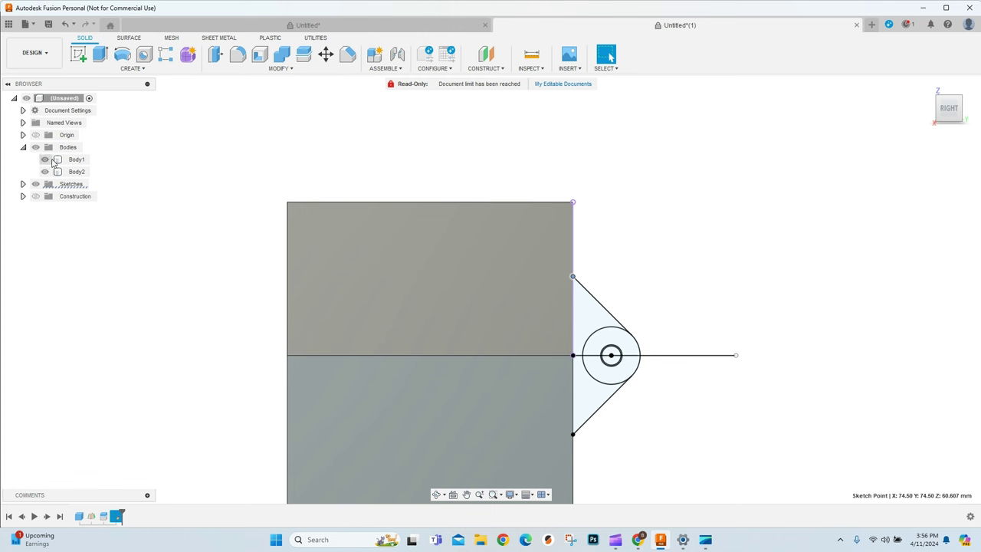
{"action": "left_click", "coordinate": [44, 172]}
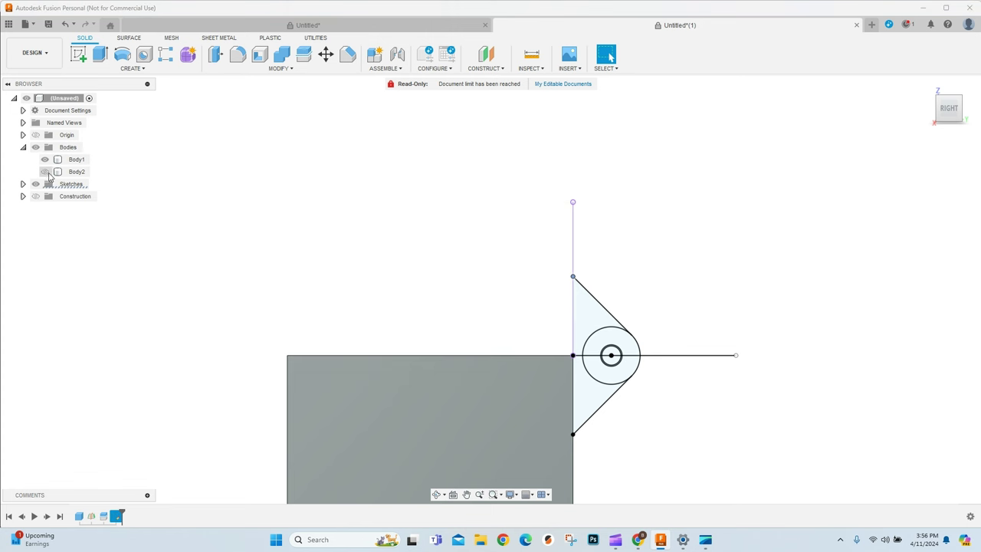
{"action": "scroll", "coordinate": [265, 401], "scroll_direction": "down", "scroll_amount": 2}
{"action": "scroll", "coordinate": [455, 320], "scroll_direction": "up", "scroll_amount": 5}
{"action": "scroll", "coordinate": [482, 372], "scroll_direction": "down", "scroll_amount": 3}
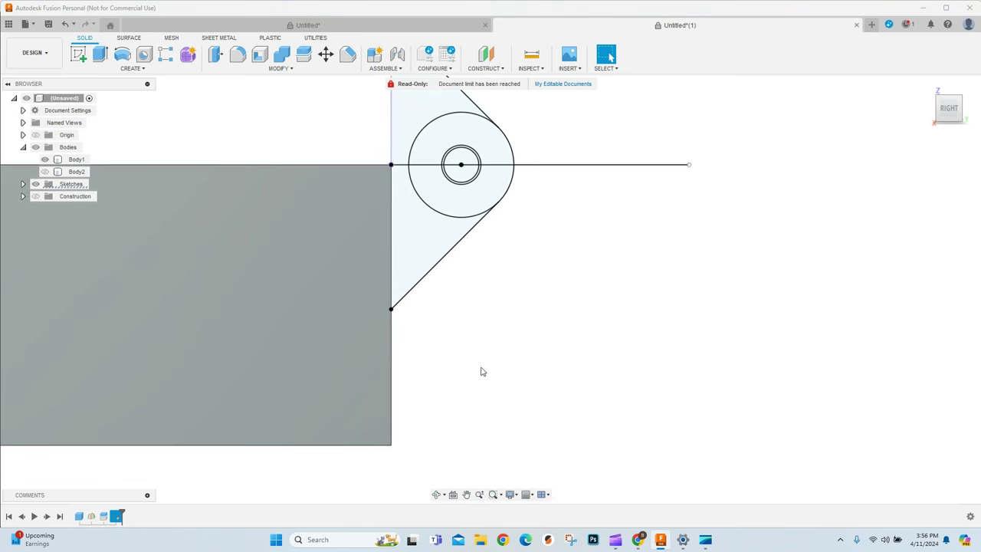
{"action": "scroll", "coordinate": [463, 268], "scroll_direction": "up", "scroll_amount": 2}
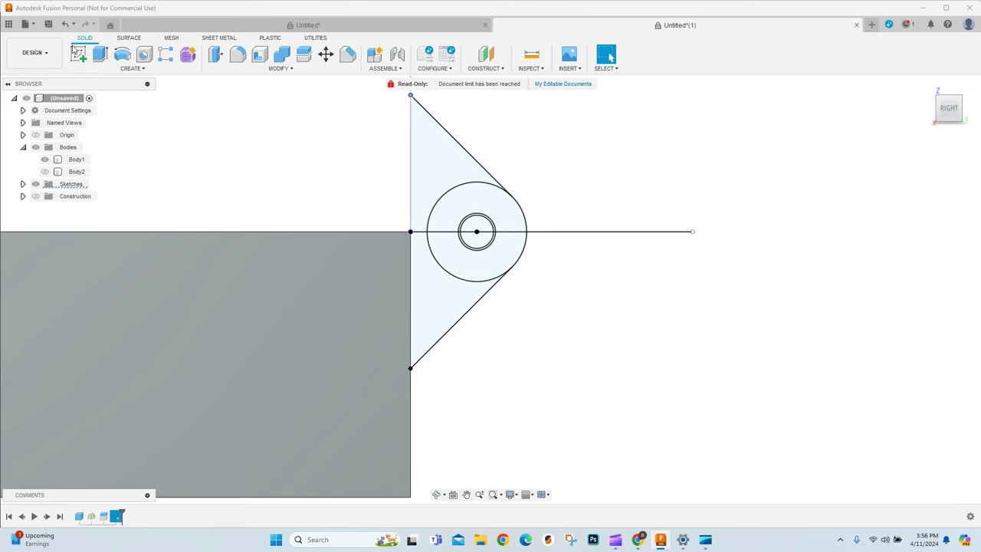
Start an Extrude with the lower triangular support and all regions of the hinge circles as profiles, omitting the upper support
{"action": "left_click", "coordinate": [98, 54]}
{"action": "left_click", "coordinate": [456, 288]}
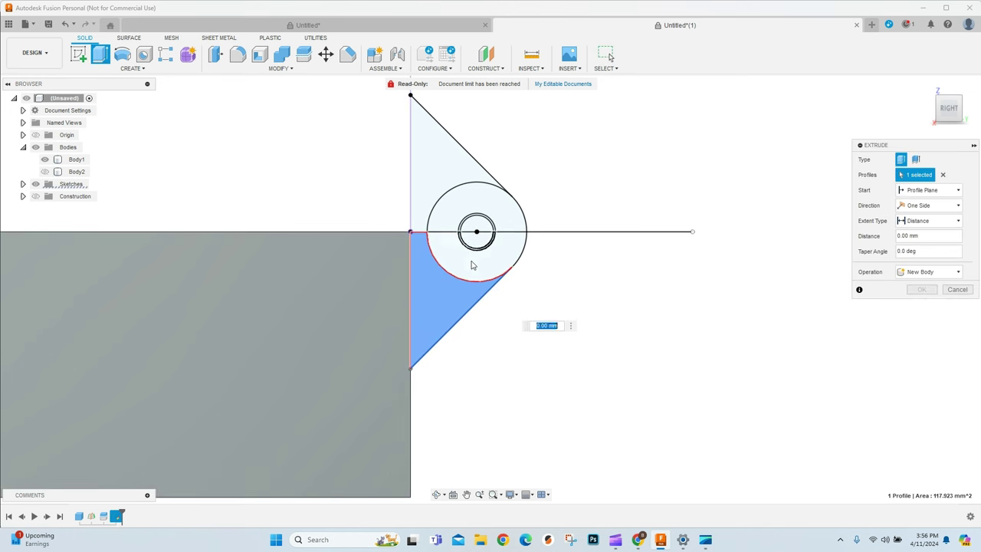
{"action": "left_click", "coordinate": [470, 263]}
{"action": "scroll", "coordinate": [480, 218], "scroll_direction": "up", "scroll_amount": 2}
{"action": "left_click", "coordinate": [500, 274]}
{"action": "scroll", "coordinate": [498, 267], "scroll_direction": "up", "scroll_amount": 4}
{"action": "left_click", "coordinate": [494, 253]}
{"action": "left_click", "coordinate": [494, 230]}
{"action": "left_click", "coordinate": [501, 140]}
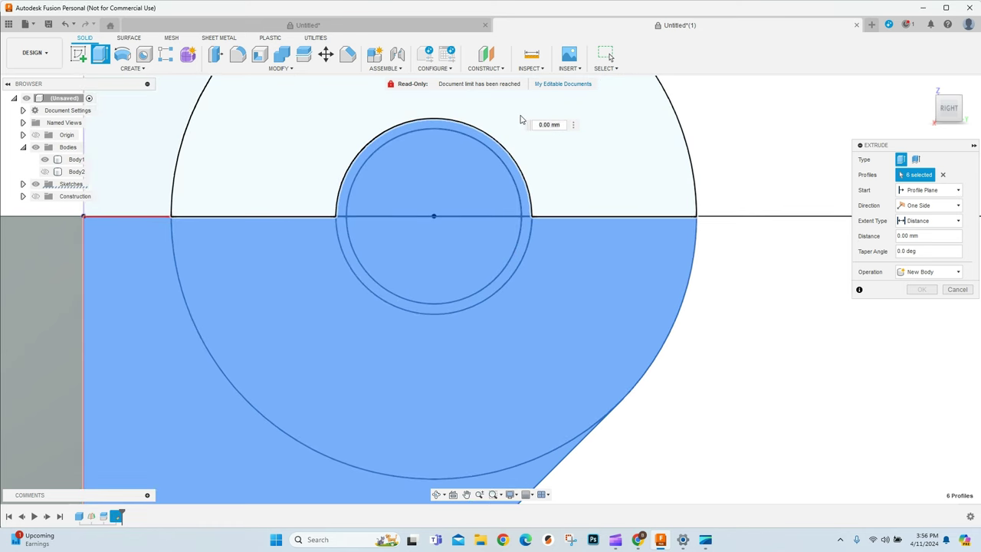
{"action": "left_click", "coordinate": [547, 125]}
{"action": "scroll", "coordinate": [602, 349], "scroll_direction": "down", "scroll_amount": 4}
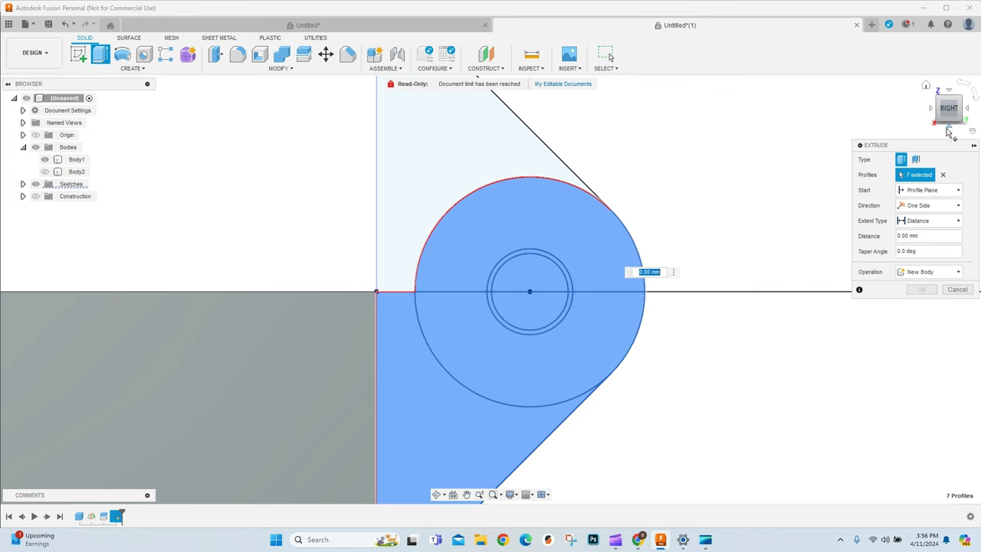
Start the extrusion from an offset of -10 mm so it begins inward from the box's side face
{"action": "left_click_drag", "start_coordinate": [948, 108], "coordinate": [879, 169]}
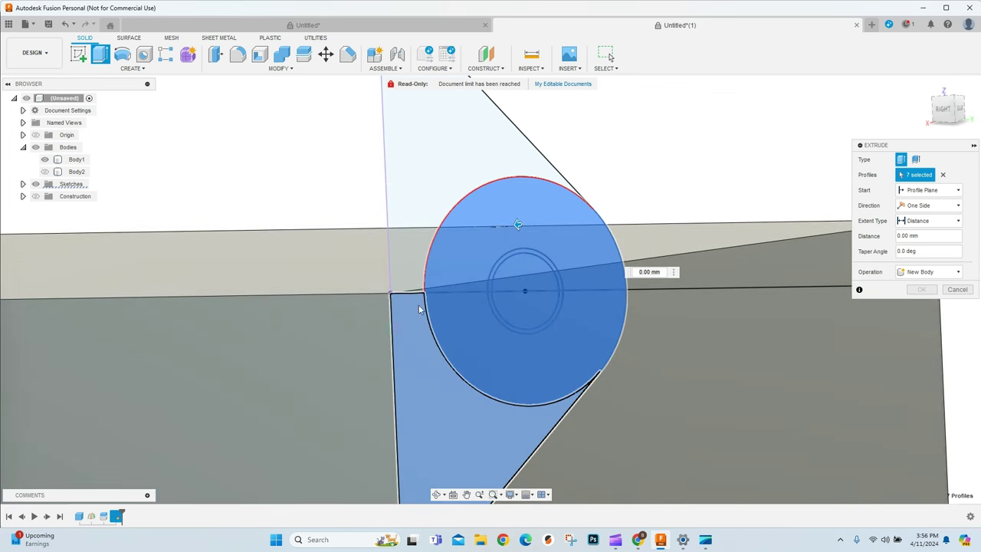
{"action": "scroll", "coordinate": [347, 316], "scroll_direction": "down", "scroll_amount": 4}
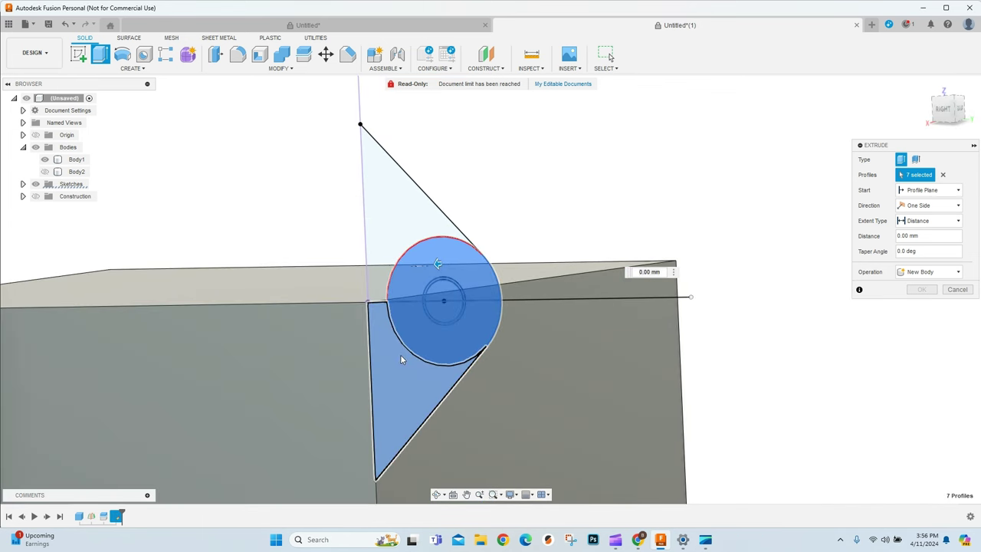
{"action": "scroll", "coordinate": [402, 357], "scroll_direction": "up", "scroll_amount": 3}
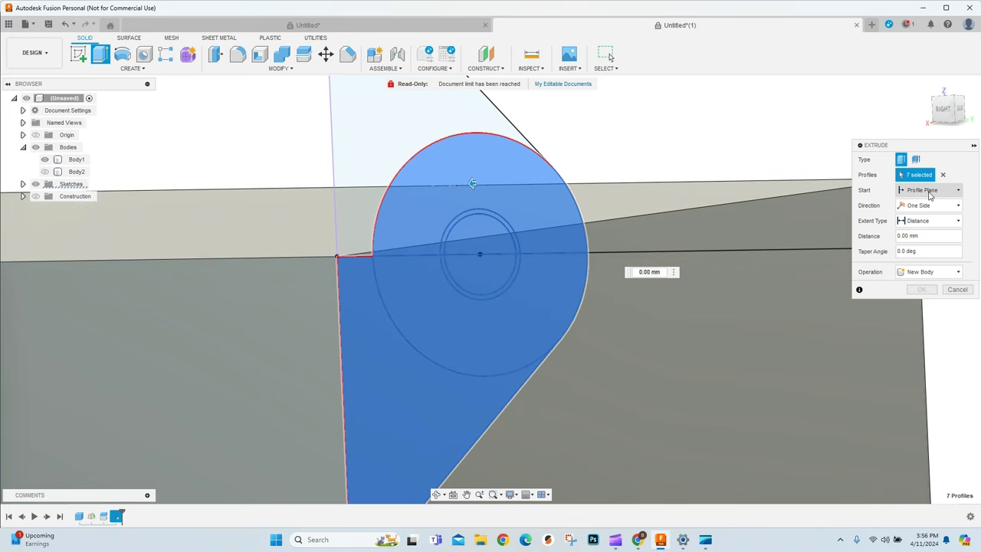
{"action": "left_click", "coordinate": [930, 196]}
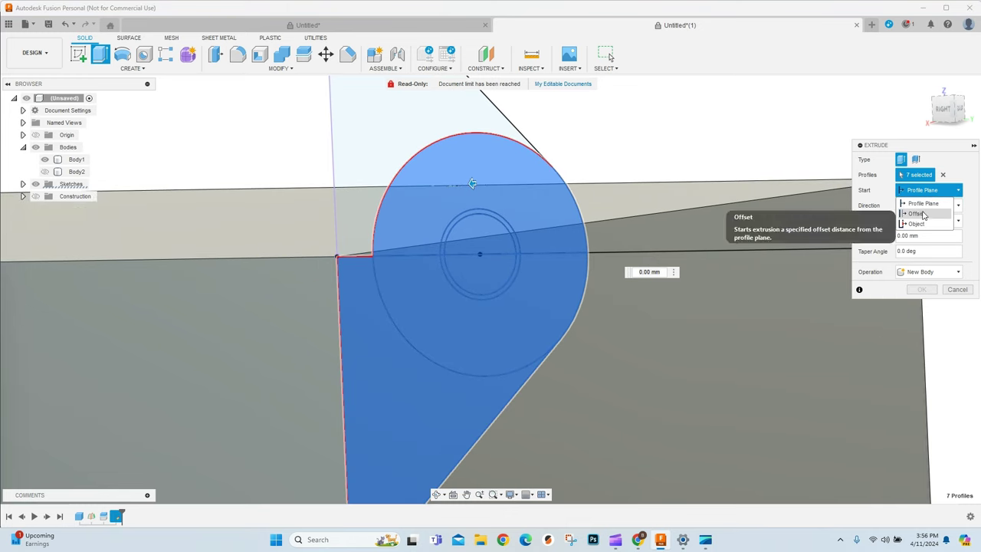
{"action": "left_click", "coordinate": [919, 213]}
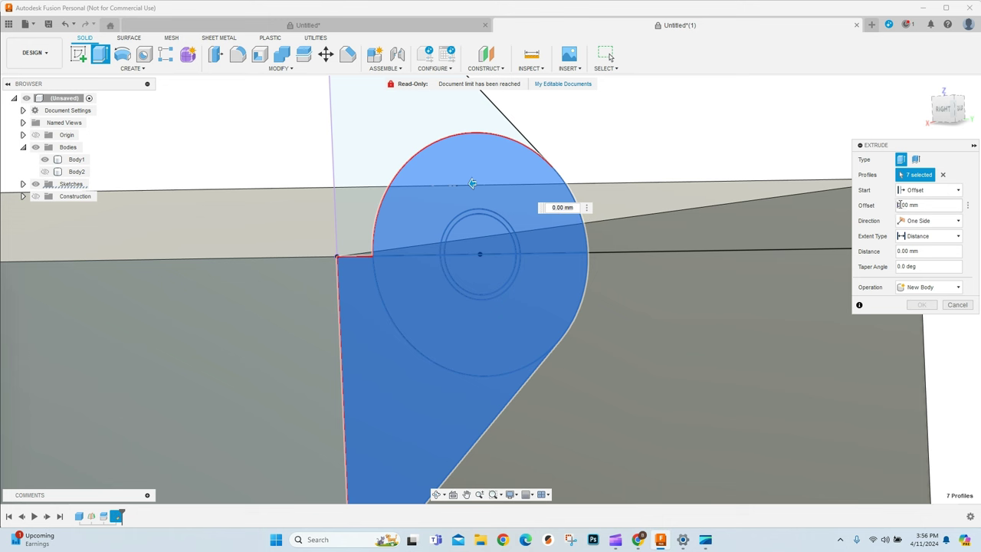
{"action": "left_click", "coordinate": [902, 204]}
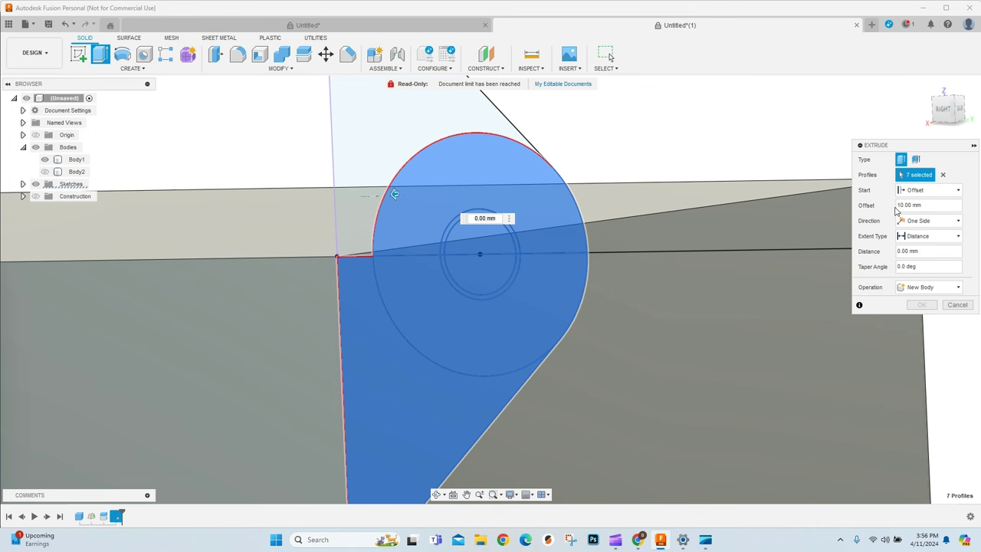
{"action": "key", "text": "Return"}
{"action": "scroll", "coordinate": [254, 342], "scroll_direction": "down", "scroll_amount": 5}
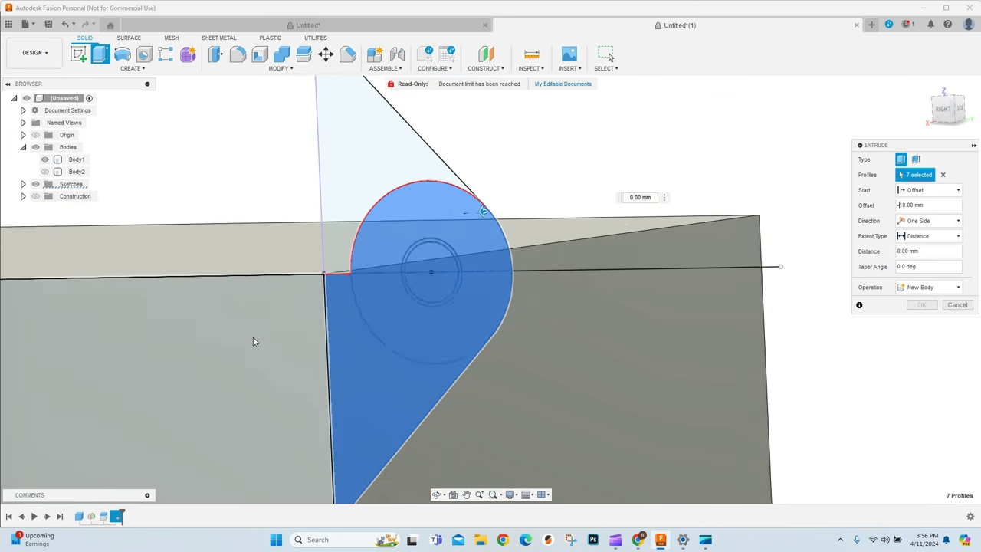
Extrude the lower hinge profiles by -15 mm along the box's back face and join them to the lower half
{"action": "left_click", "coordinate": [434, 495]}
{"action": "left_click_drag", "start_coordinate": [416, 406], "coordinate": [608, 259]}
{"action": "key", "text": "Escape"}
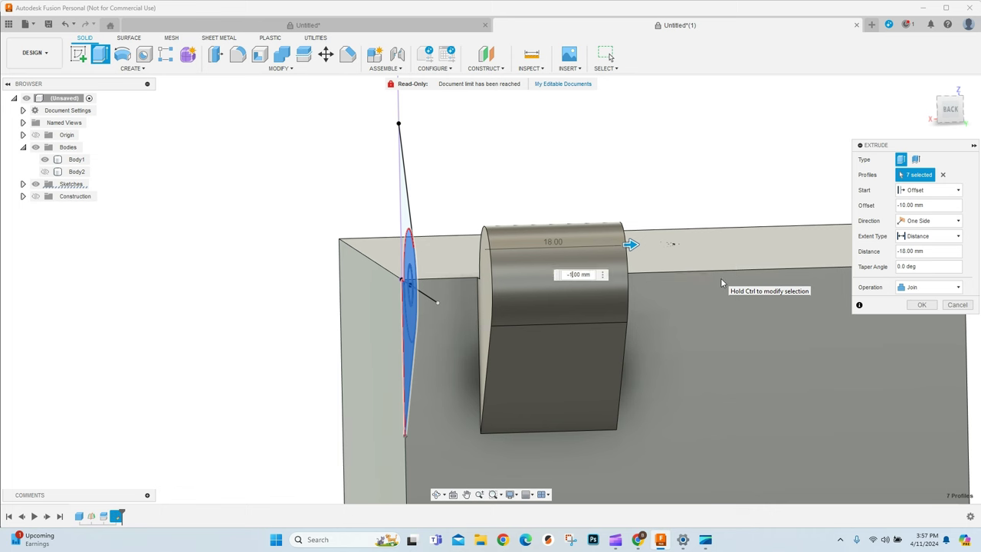
{"action": "type", "text": "5"}
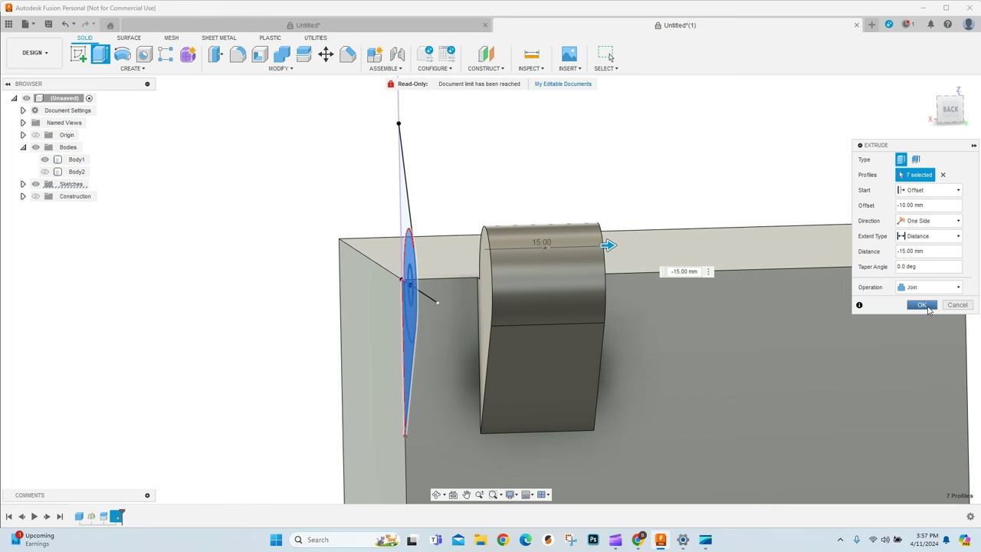
{"action": "left_click", "coordinate": [921, 305]}
Make the hinge sketch, Sketch2, visible again beside the finished knuckle
{"action": "left_click", "coordinate": [435, 494]}
{"action": "left_click_drag", "start_coordinate": [475, 444], "coordinate": [842, 243]}
{"action": "key", "text": "Escape"}
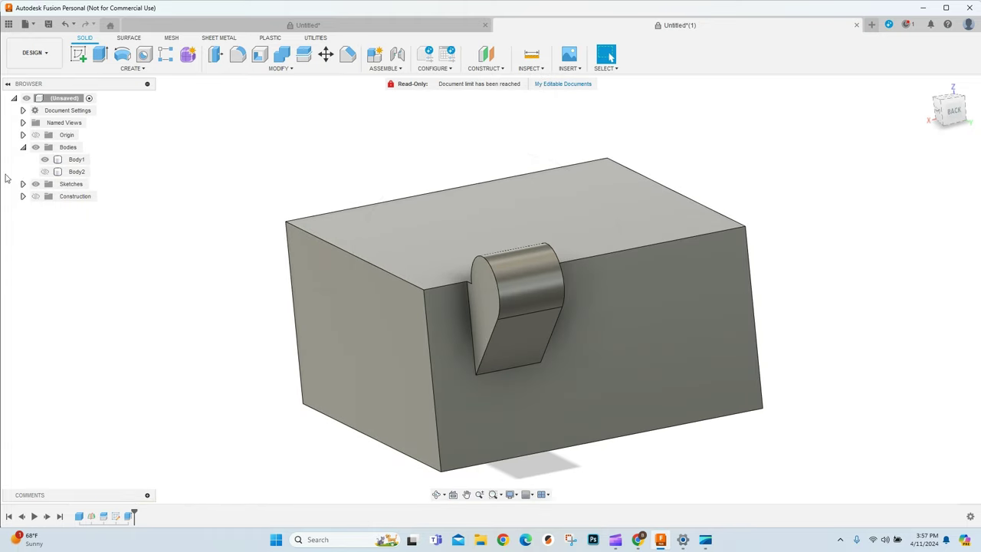
{"action": "left_click", "coordinate": [23, 184]}
{"action": "left_click", "coordinate": [44, 196]}
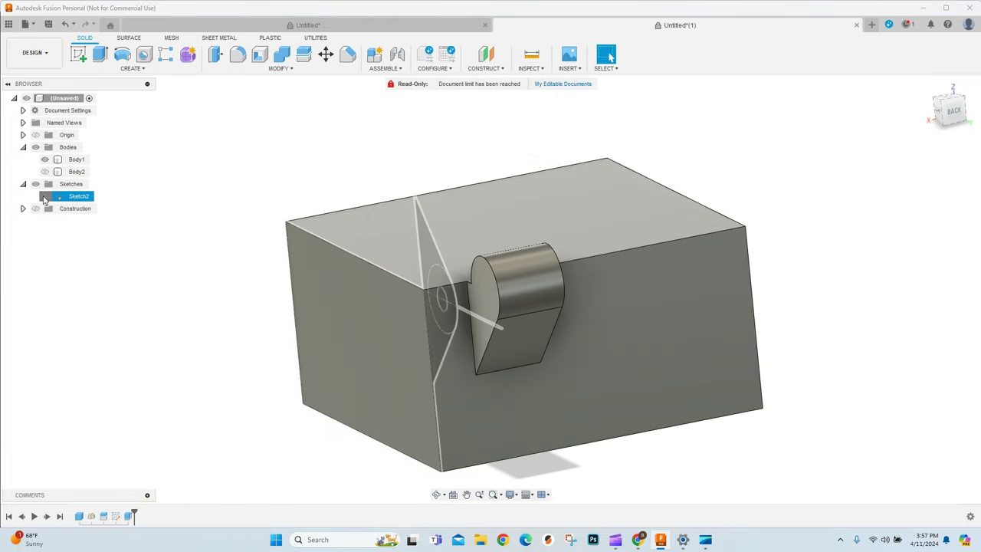
Start an Extrude with the lower triangular support and all regions of the hinge circles as profiles, leaving out the upper support
{"action": "left_click", "coordinate": [437, 494]}
{"action": "left_click_drag", "start_coordinate": [491, 429], "coordinate": [587, 362]}
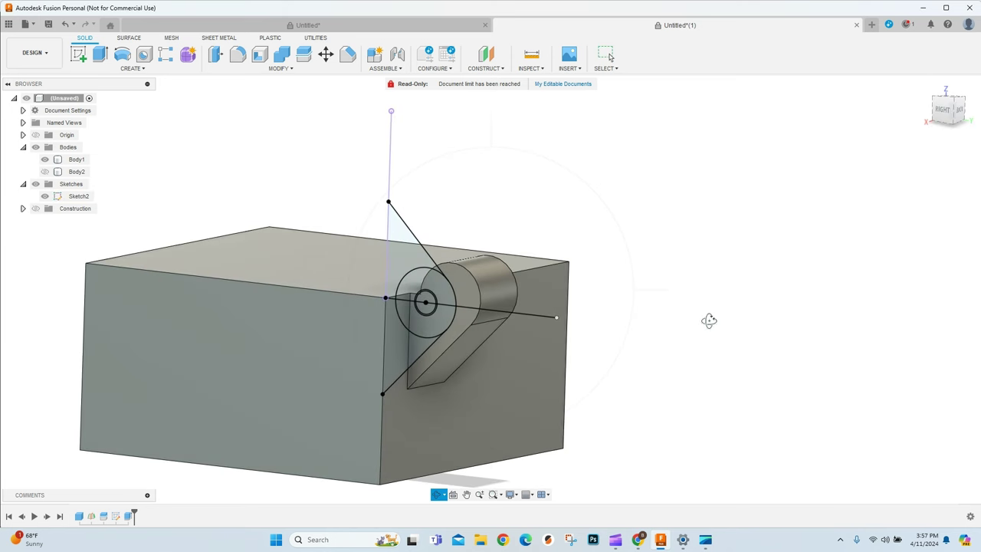
{"action": "scroll", "coordinate": [485, 335], "scroll_direction": "up", "scroll_amount": 4}
{"action": "left_click", "coordinate": [309, 364]}
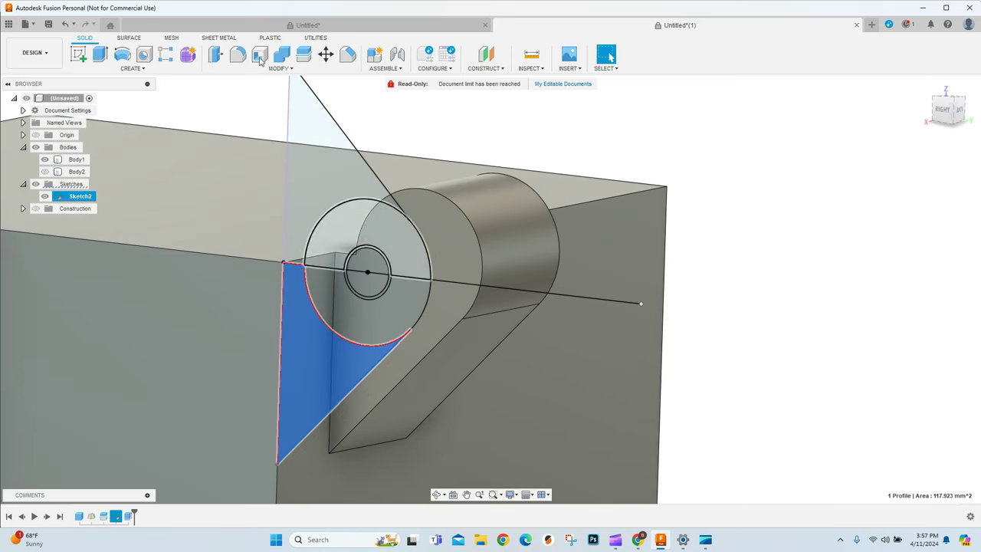
{"action": "left_click", "coordinate": [99, 54]}
{"action": "left_click", "coordinate": [366, 318]}
{"action": "scroll", "coordinate": [368, 308], "scroll_direction": "up", "scroll_amount": 3}
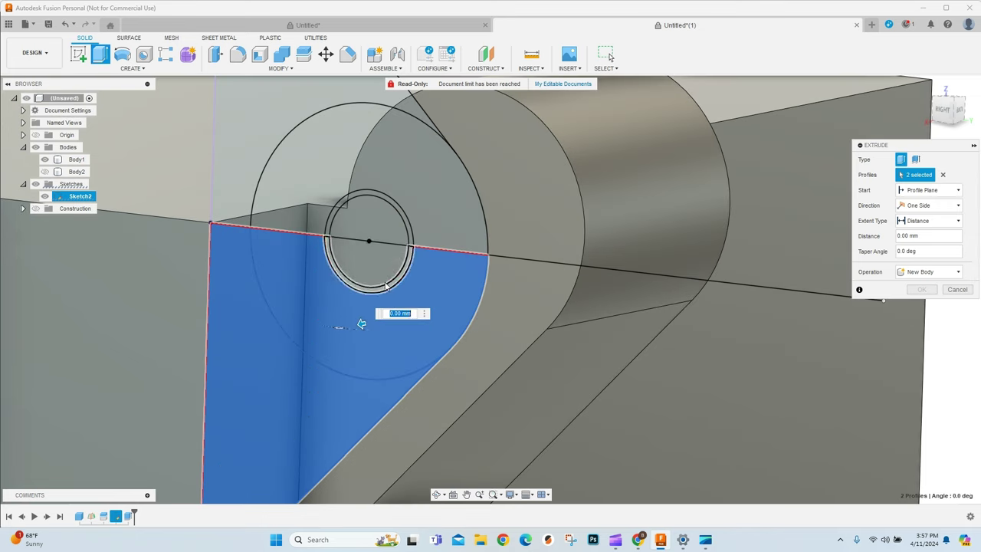
{"action": "left_click", "coordinate": [391, 289]}
{"action": "left_click", "coordinate": [366, 213]}
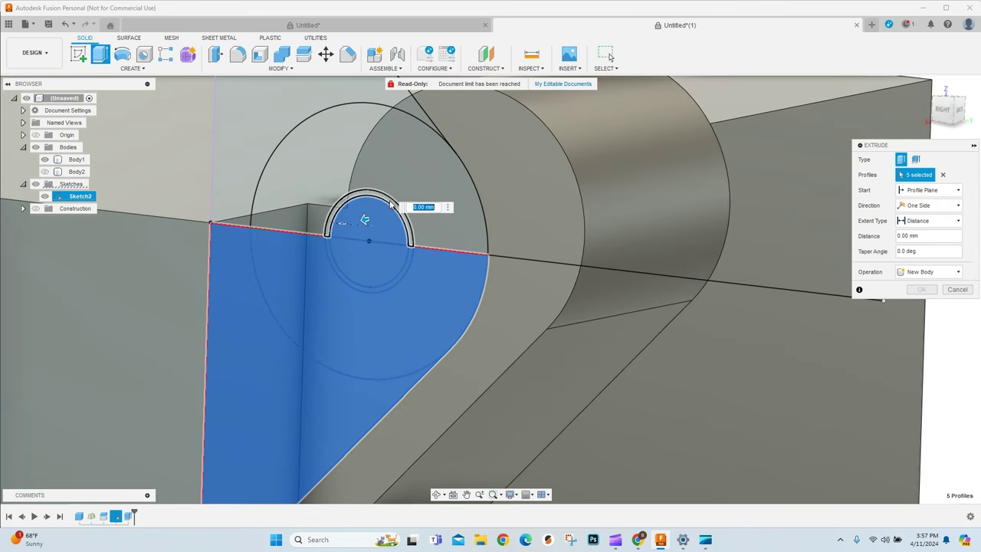
{"action": "left_click", "coordinate": [412, 147]}
{"action": "scroll", "coordinate": [400, 351], "scroll_direction": "down", "scroll_amount": 5}
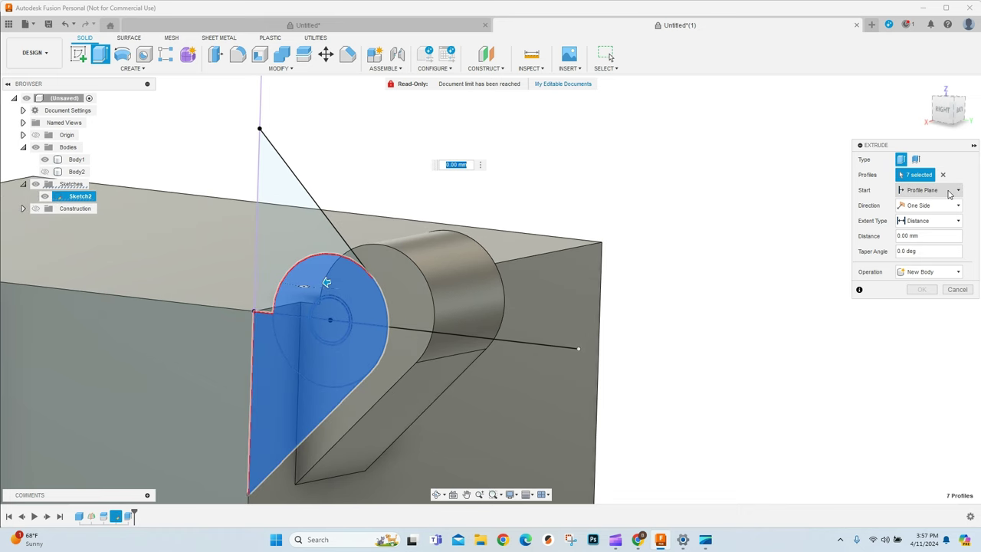
Start the extrusion from an object, using the box's opposite side face as the reference
{"action": "left_click", "coordinate": [927, 190]}
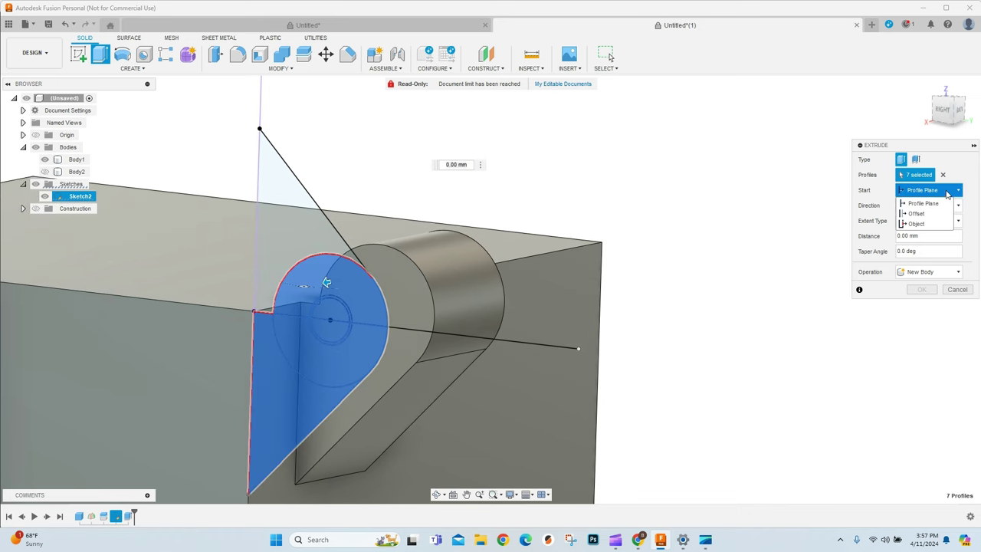
{"action": "left_click", "coordinate": [927, 224]}
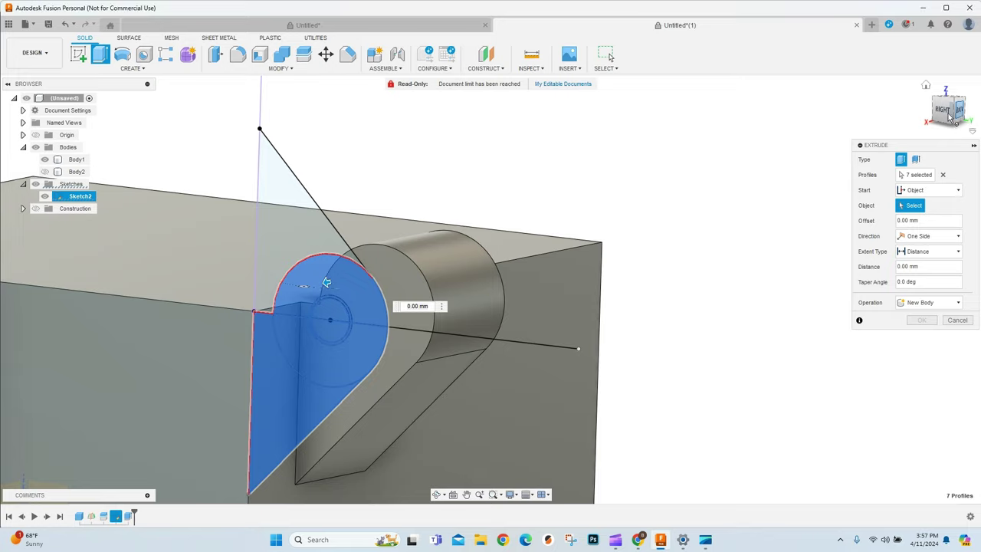
{"action": "middle_click_drag", "start_coordinate": [950, 115], "coordinate": [695, 322], "text": "shift"}
{"action": "scroll", "coordinate": [695, 323], "scroll_direction": "down", "scroll_amount": 3}
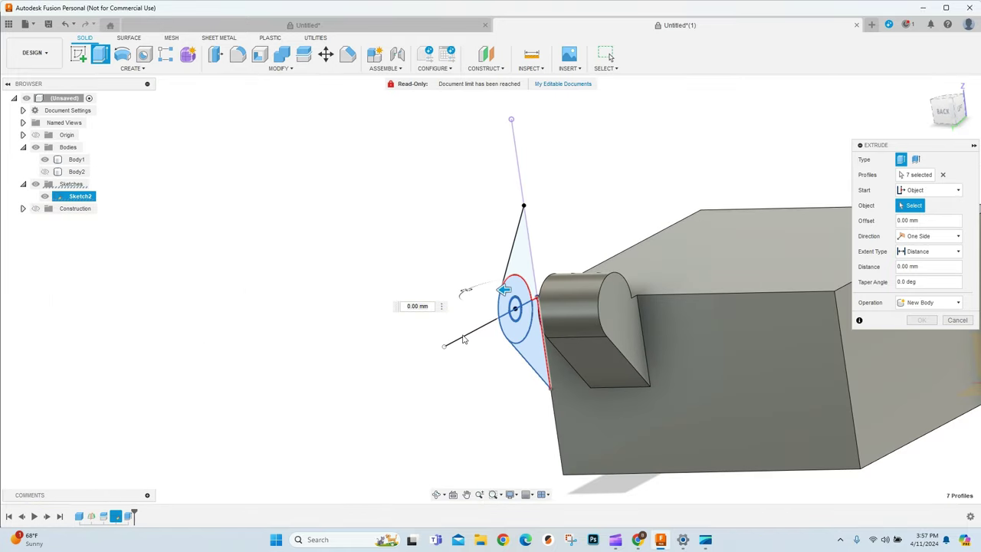
{"action": "scroll", "coordinate": [684, 316], "scroll_direction": "down", "scroll_amount": 2}
{"action": "scroll", "coordinate": [682, 311], "scroll_direction": "up", "scroll_amount": 4}
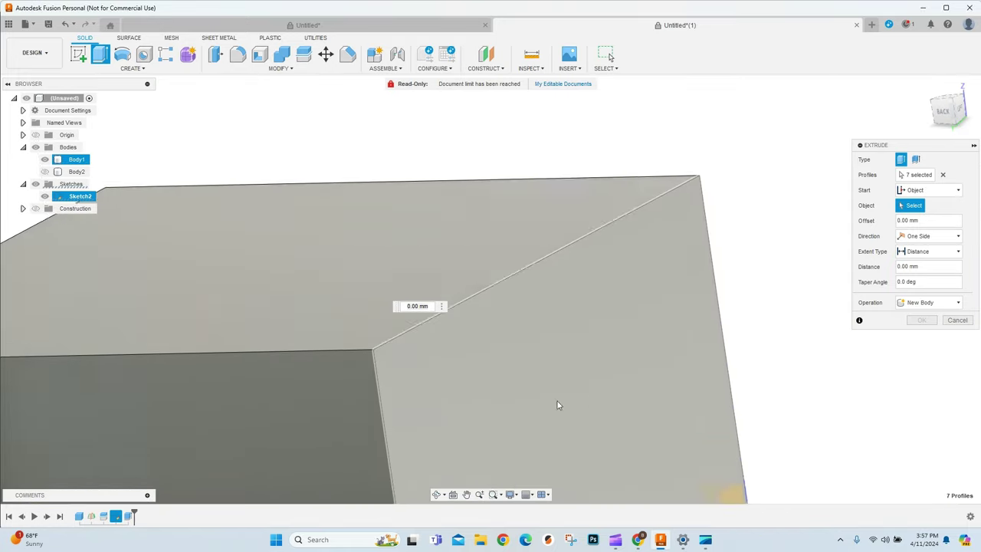
{"action": "scroll", "coordinate": [587, 366], "scroll_direction": "down", "scroll_amount": 5}
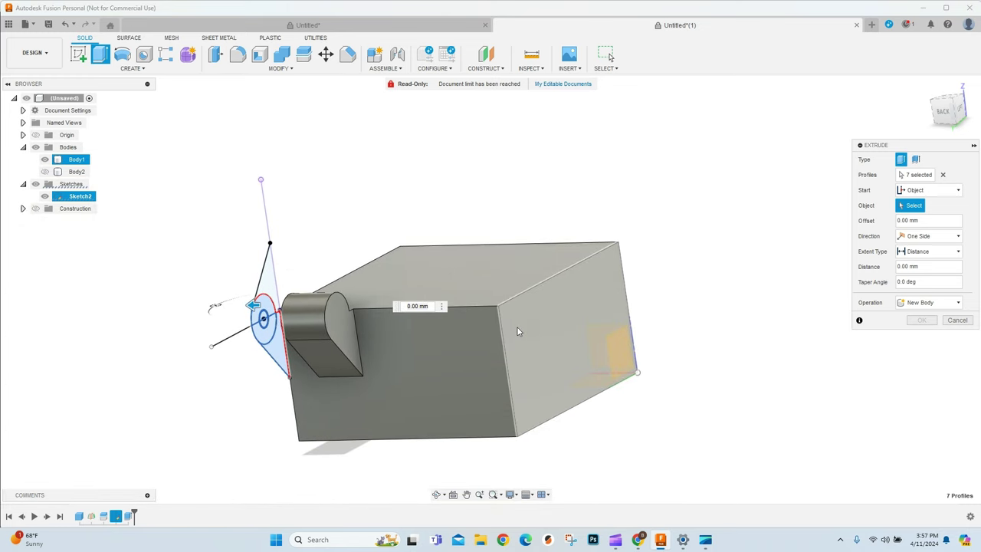
{"action": "left_click", "coordinate": [517, 331]}
Offset the start by -10 mm from that face and extrude the second knuckle 15 mm, joined to the lower half
{"action": "scroll", "coordinate": [464, 349], "scroll_direction": "up", "scroll_amount": 2}
{"action": "mouse_move", "coordinate": [470, 264]}
{"action": "left_mouse_down"}
{"action": "mouse_move", "coordinate": [353, 268]}
{"action": "mouse_move", "coordinate": [468, 270]}
{"action": "left_mouse_up"}
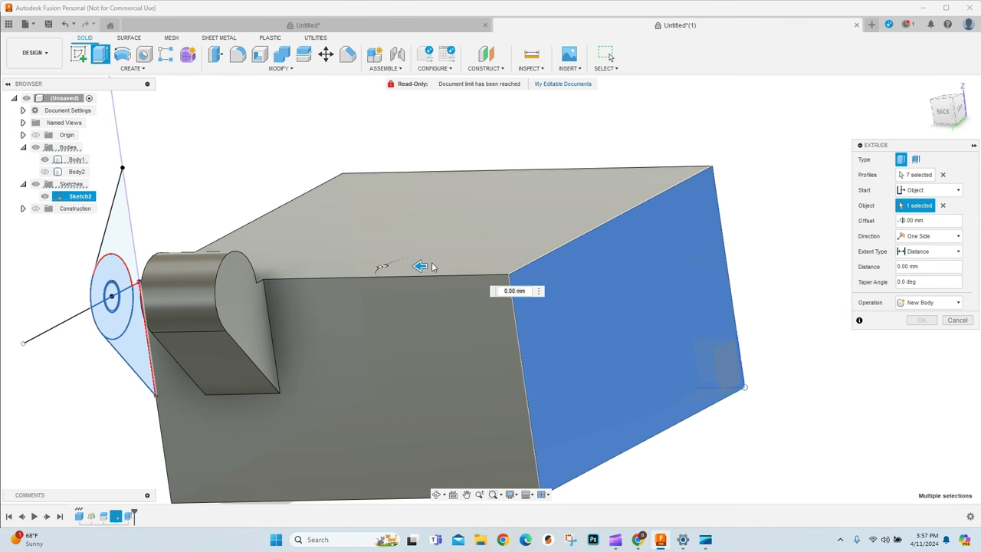
{"action": "left_click_drag", "start_coordinate": [431, 267], "coordinate": [346, 270]}
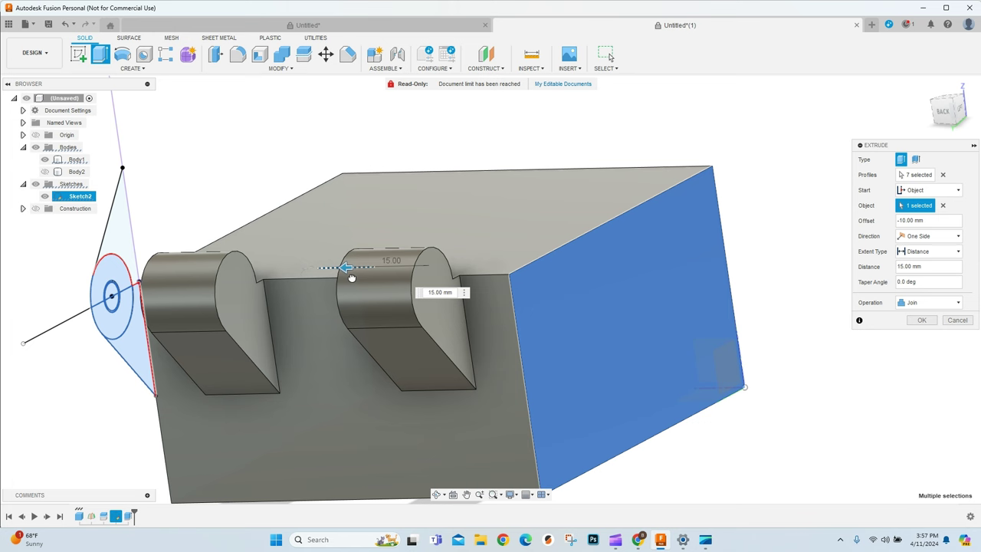
{"action": "left_click", "coordinate": [921, 320]}
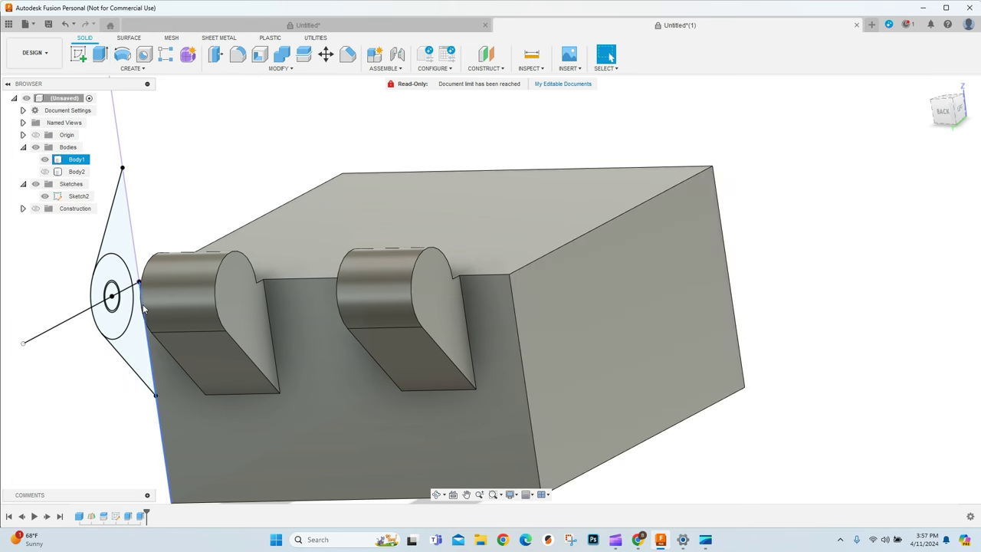
Start an Extrude with both halves of the innermost hinge circle as the pin's profile
{"action": "scroll", "coordinate": [122, 309], "scroll_direction": "up", "scroll_amount": 3}
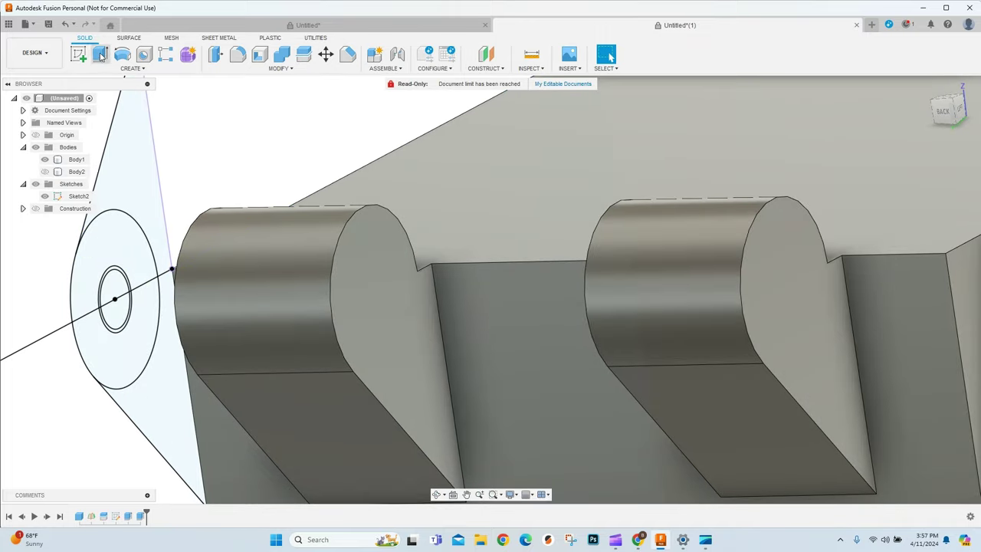
{"action": "left_click", "coordinate": [100, 55]}
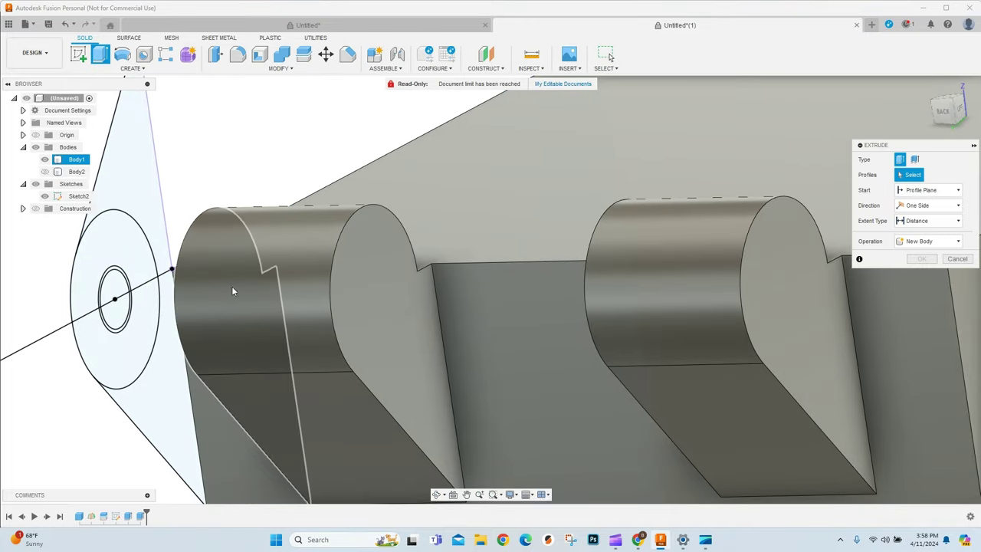
{"action": "scroll", "coordinate": [233, 291], "scroll_direction": "up", "scroll_amount": 2}
{"action": "scroll", "coordinate": [539, 246], "scroll_direction": "down", "scroll_amount": 4}
{"action": "scroll", "coordinate": [245, 251], "scroll_direction": "up", "scroll_amount": 1}
{"action": "left_click", "coordinate": [245, 262]}
{"action": "left_click", "coordinate": [250, 278]}
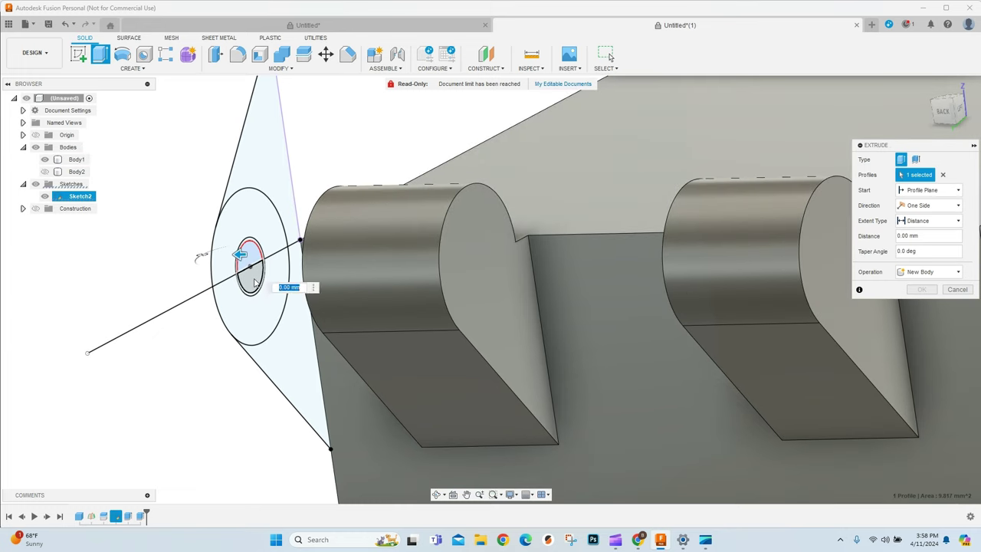
{"action": "scroll", "coordinate": [192, 313], "scroll_direction": "down", "scroll_amount": 3}
{"action": "mouse_move", "coordinate": [223, 292]}
{"action": "left_mouse_down"}
{"action": "mouse_move", "coordinate": [506, 305]}
{"action": "mouse_move", "coordinate": [221, 296]}
{"action": "left_mouse_up"}
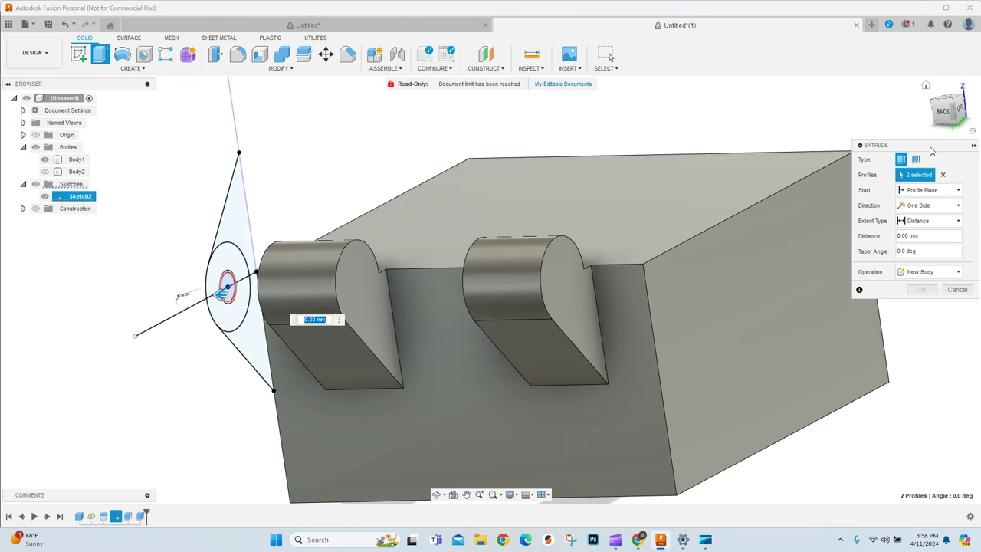
Start the pin extrusion from a -10 mm offset and extend it -52 mm into the second knuckle
{"action": "left_click", "coordinate": [927, 190]}
{"action": "left_click", "coordinate": [915, 209]}
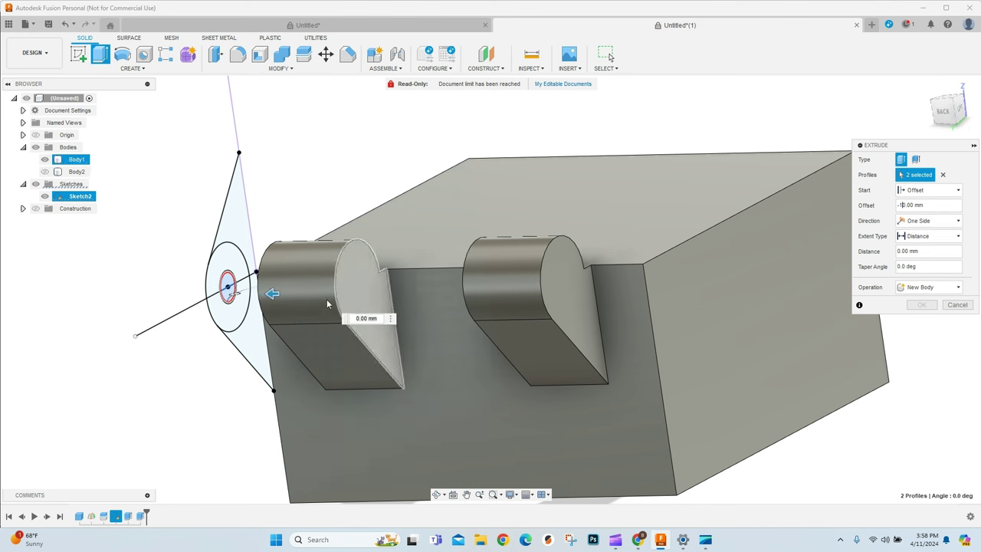
{"action": "left_click_drag", "start_coordinate": [271, 293], "coordinate": [544, 298]}
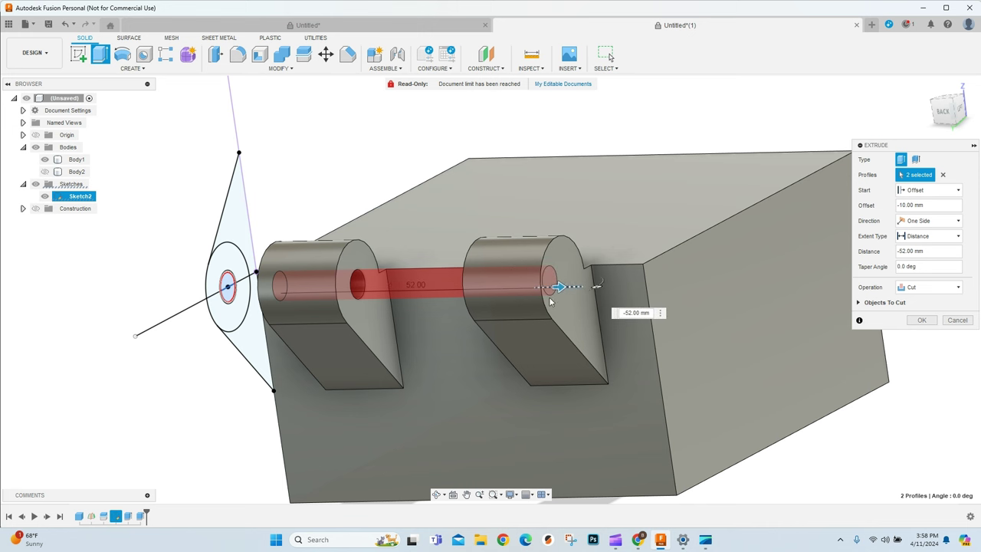
Set the pin extrusion's operation to Join and complete it, connecting the two knuckles
{"action": "left_click", "coordinate": [927, 288]}
{"action": "left_click", "coordinate": [912, 301]}
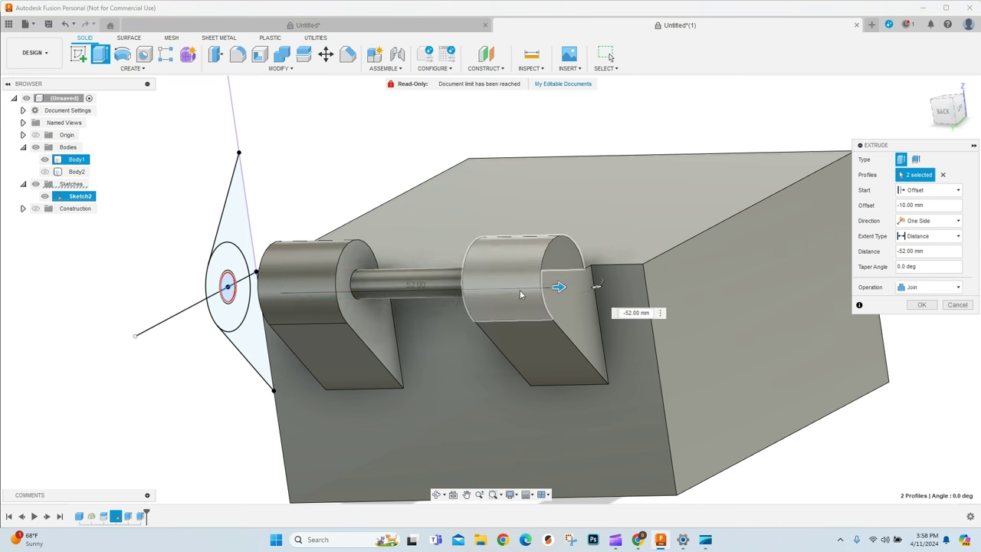
{"action": "left_click", "coordinate": [437, 494]}
{"action": "left_click_drag", "start_coordinate": [459, 429], "coordinate": [502, 385]}
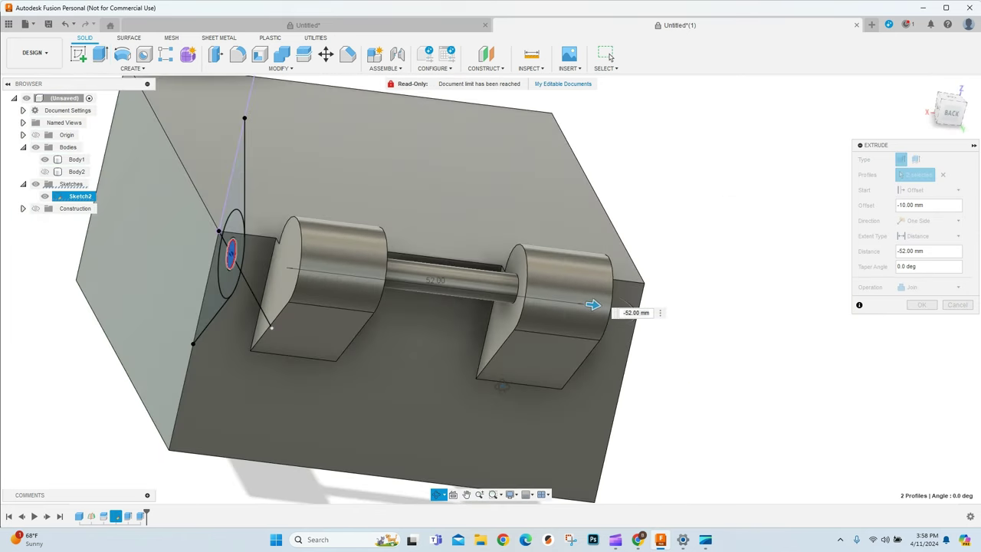
{"action": "key", "text": "Escape"}
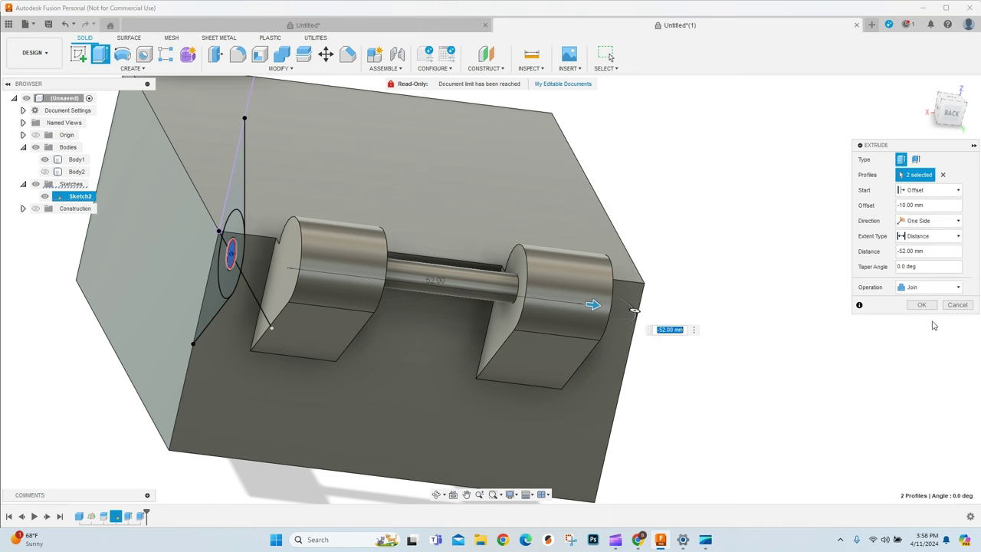
{"action": "left_click", "coordinate": [924, 305]}
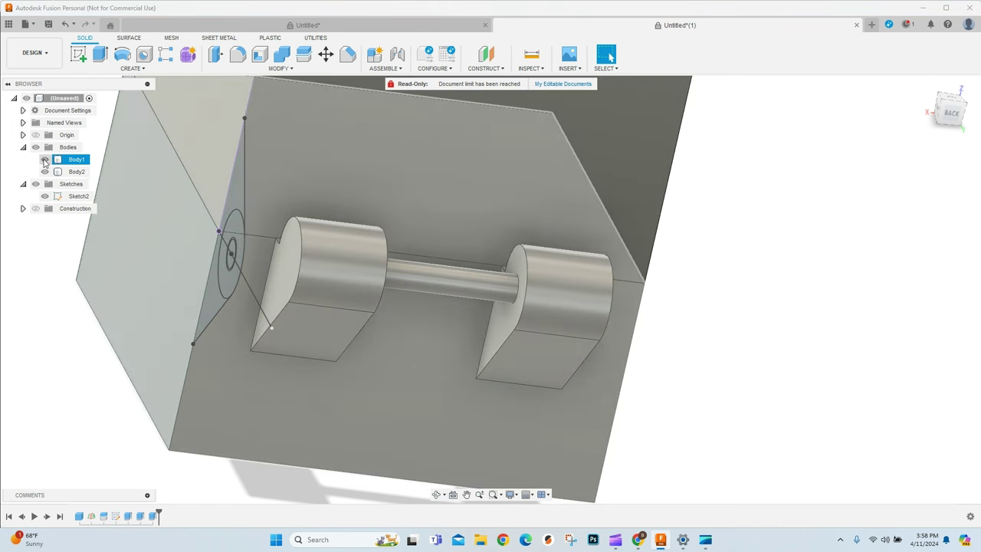
Hide the lower box half, Body1, leaving the upper half and the hinge sketch in view
{"action": "left_click", "coordinate": [44, 159]}
{"action": "left_click", "coordinate": [436, 496]}
{"action": "left_click_drag", "start_coordinate": [447, 357], "coordinate": [565, 344]}
{"action": "scroll", "coordinate": [528, 248], "scroll_direction": "up", "scroll_amount": 3}
{"action": "scroll", "coordinate": [528, 247], "scroll_direction": "up", "scroll_amount": 1}
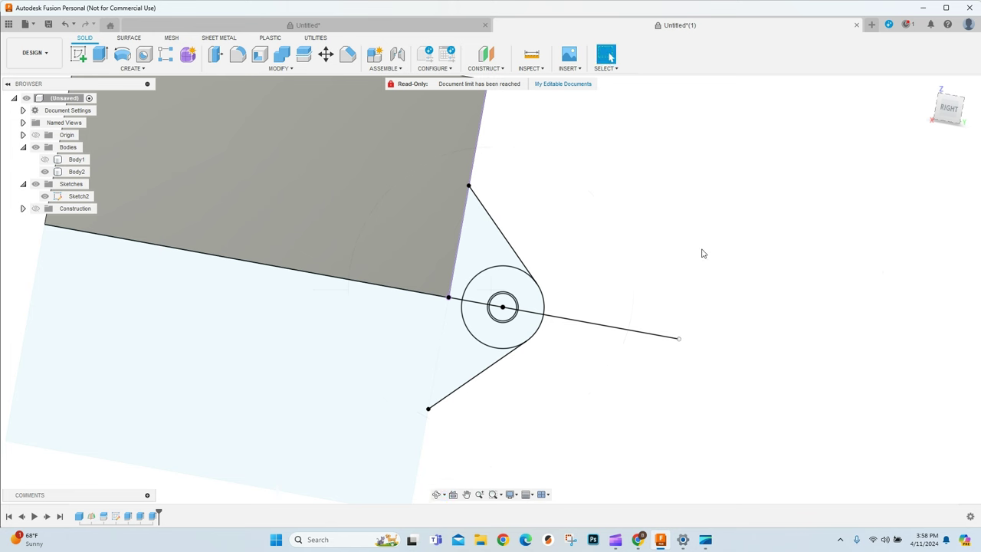
Start an Extrude with the upper triangular support and both halves of the outer ring, leaving the two inner circles unselected for pin clearance
{"action": "left_click", "coordinate": [99, 54]}
{"action": "left_click", "coordinate": [486, 247]}
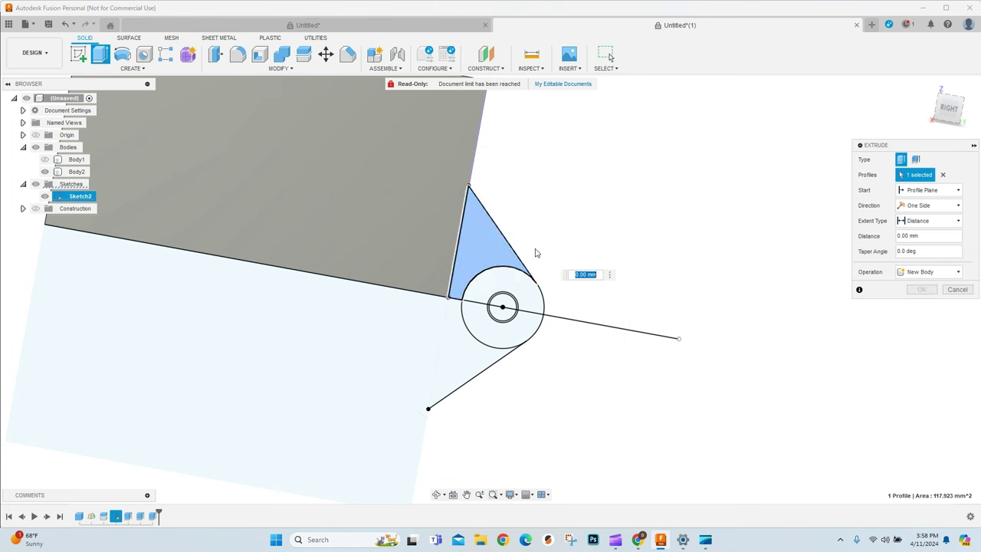
{"action": "scroll", "coordinate": [536, 257], "scroll_direction": "up", "scroll_amount": 2}
{"action": "left_click", "coordinate": [519, 313]}
{"action": "left_click", "coordinate": [517, 385]}
{"action": "scroll", "coordinate": [508, 370], "scroll_direction": "up", "scroll_amount": 4}
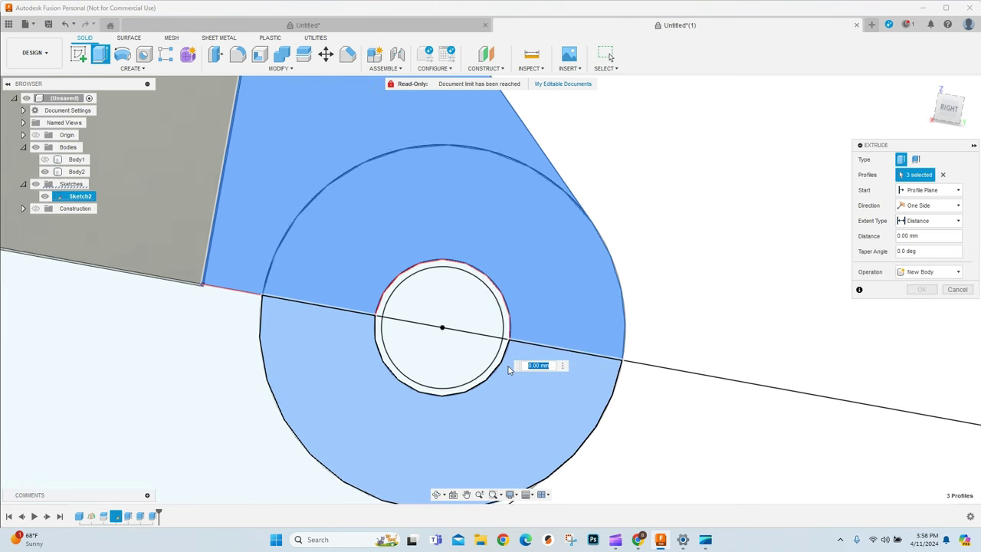
{"action": "scroll", "coordinate": [508, 370], "scroll_direction": "up", "scroll_amount": 2}
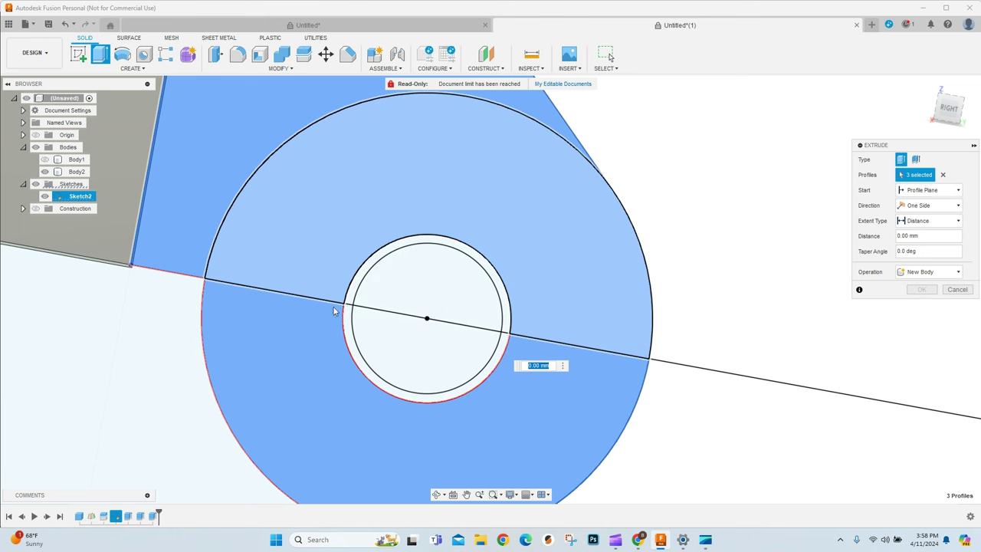
{"action": "scroll", "coordinate": [306, 323], "scroll_direction": "down", "scroll_amount": 3}
{"action": "scroll", "coordinate": [237, 331], "scroll_direction": "down", "scroll_amount": 3}
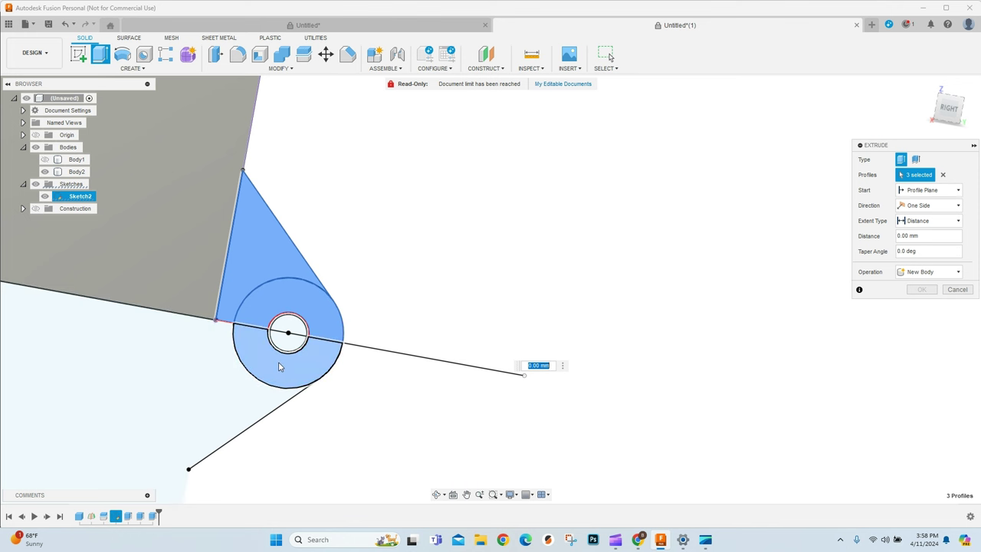
{"action": "scroll", "coordinate": [288, 345], "scroll_direction": "up", "scroll_amount": 3}
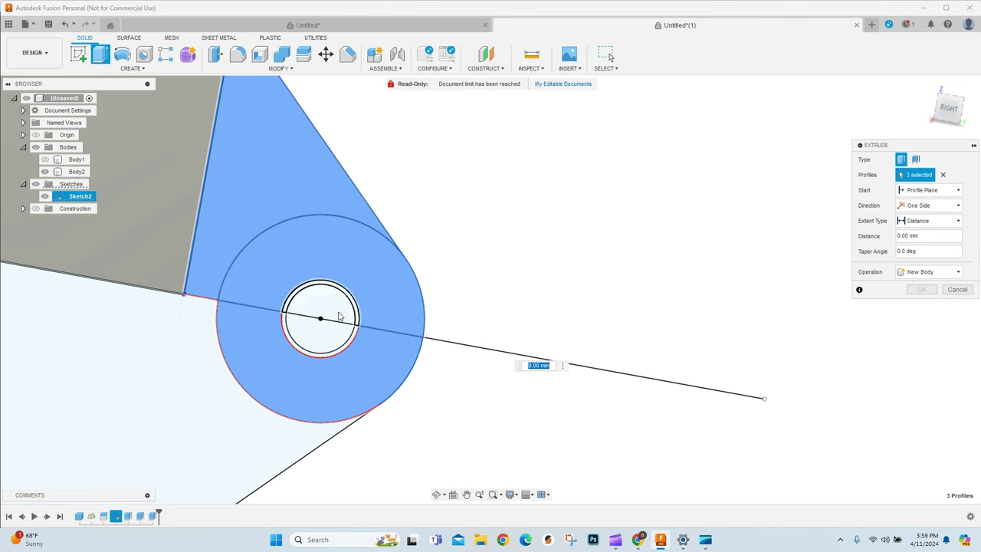
Start the upper hinge extrusion from an offset of -25.50 mm
{"action": "left_click", "coordinate": [936, 192]}
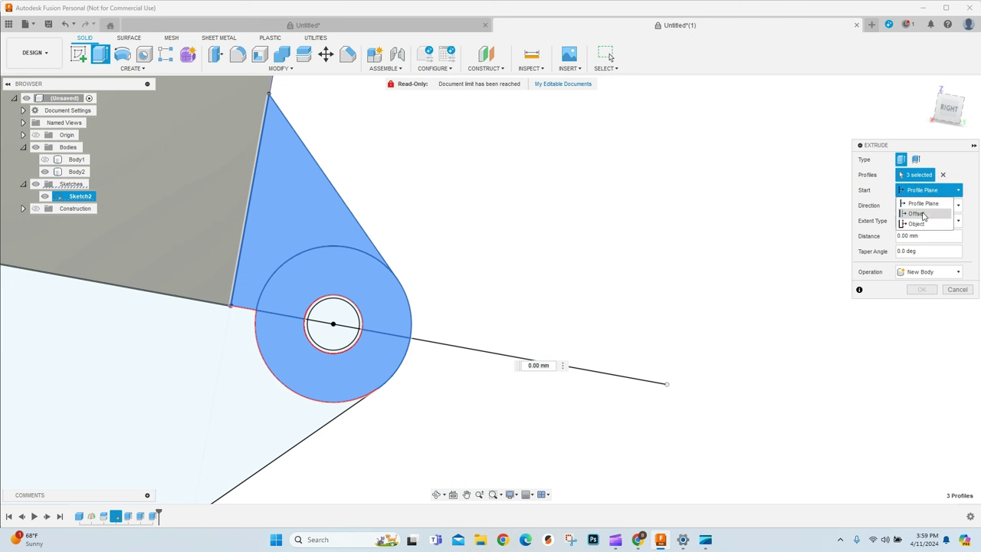
{"action": "left_click", "coordinate": [917, 213]}
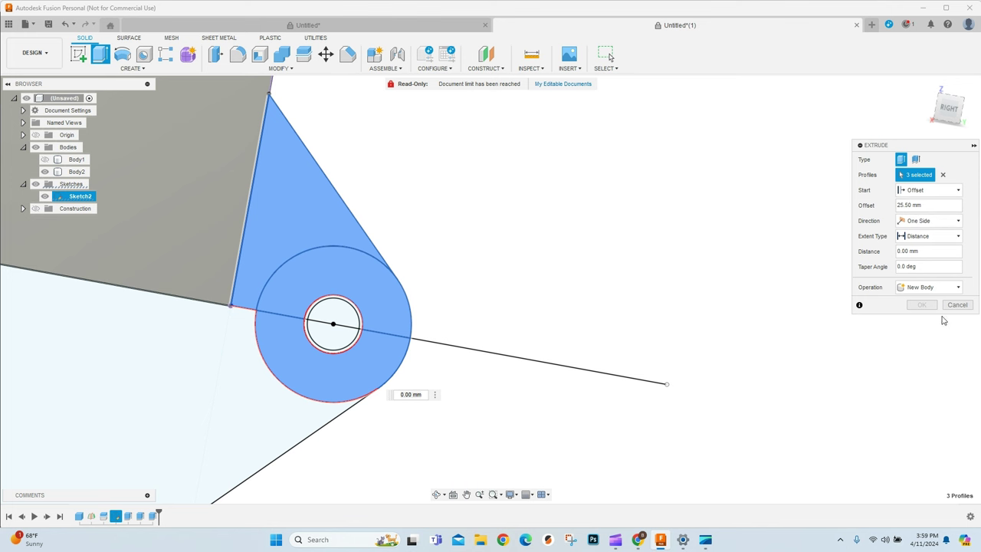
{"action": "mouse_move", "coordinate": [866, 178]}
{"action": "middle_mouse_down", "text": "shift"}
{"action": "mouse_move", "coordinate": [546, 234]}
{"action": "mouse_move", "coordinate": [198, 255]}
{"action": "mouse_move", "coordinate": [439, 263]}
{"action": "middle_mouse_up", "text": "shift"}
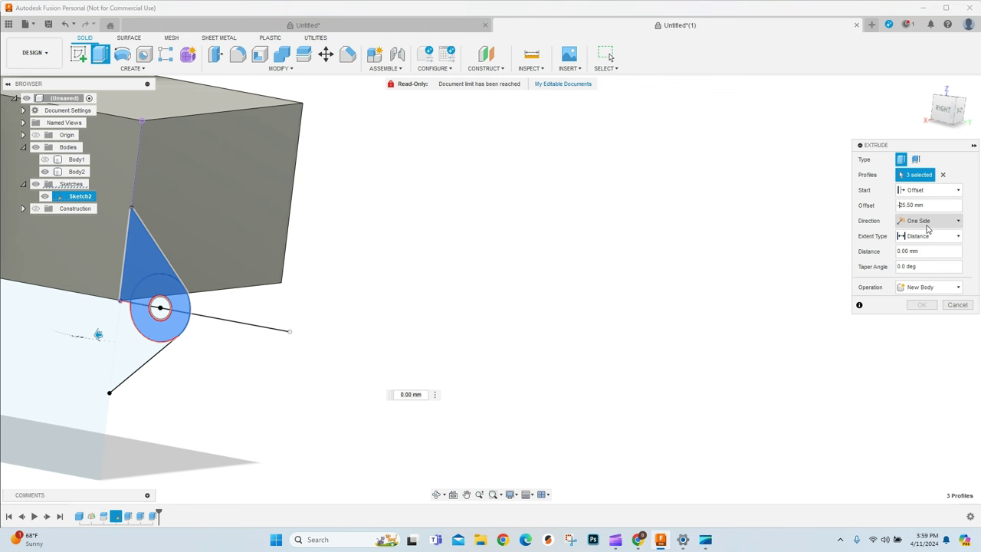
Pull the upper hinge extrusion along the back of the box to a distance of -25.00 mm
{"action": "middle_click_drag", "start_coordinate": [377, 381], "coordinate": [436, 491], "text": "shift"}
{"action": "left_click", "coordinate": [438, 494]}
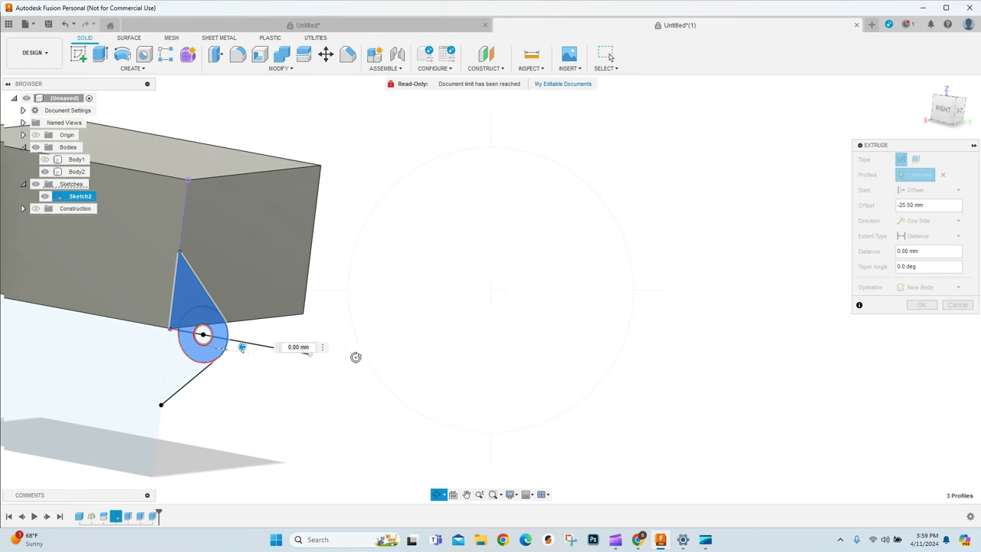
{"action": "left_click_drag", "start_coordinate": [356, 357], "coordinate": [323, 275]}
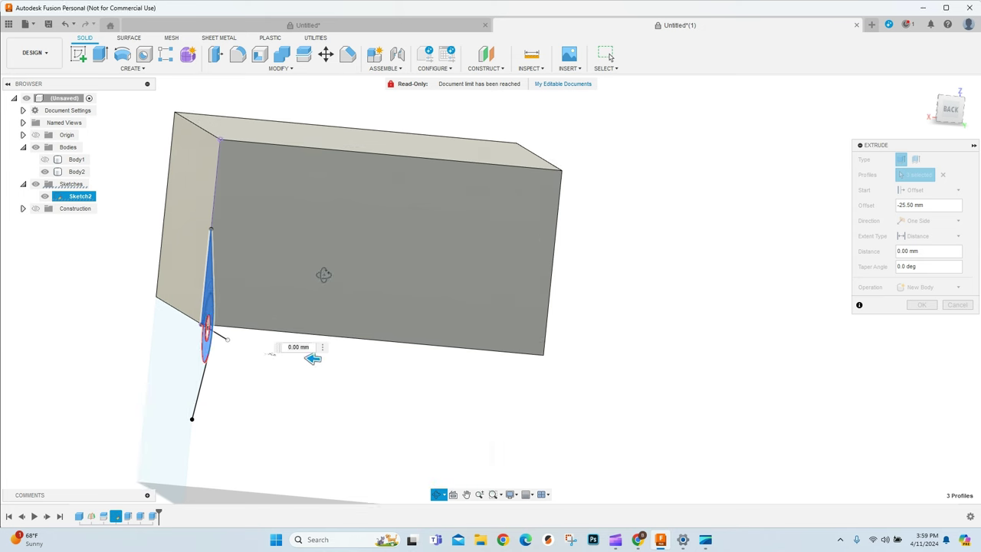
{"action": "scroll", "coordinate": [787, 295], "scroll_direction": "down", "scroll_amount": 2}
{"action": "key", "text": "Escape"}
{"action": "left_click_drag", "start_coordinate": [401, 351], "coordinate": [505, 370]}
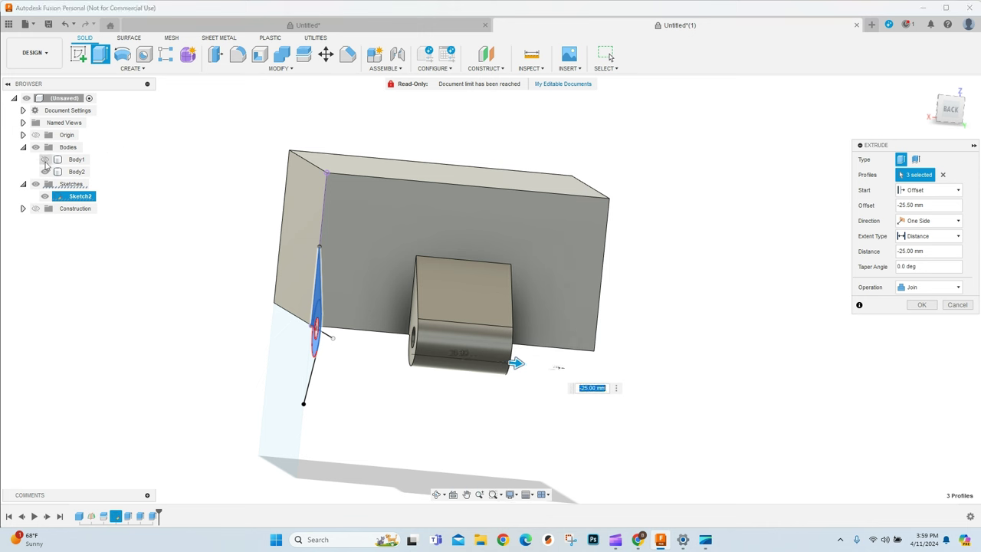
Show Body1 for reference and set the upper hinge extrusion's distance to -23.50 mm, leaving clearance to the lower knuckles
{"action": "left_click", "coordinate": [44, 159]}
{"action": "scroll", "coordinate": [518, 362], "scroll_direction": "up", "scroll_amount": 5}
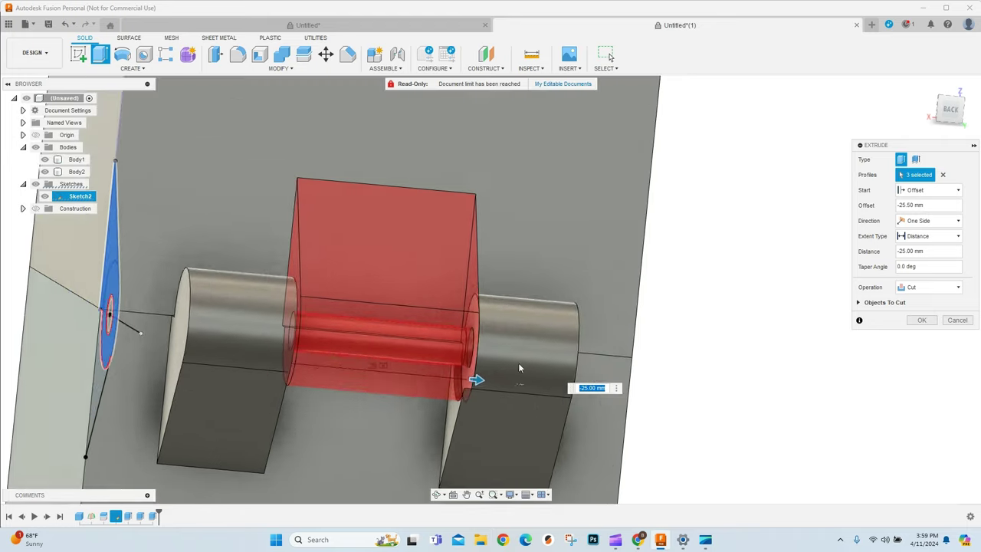
{"action": "left_click_drag", "start_coordinate": [452, 383], "coordinate": [429, 381]}
{"action": "left_click", "coordinate": [497, 409]}
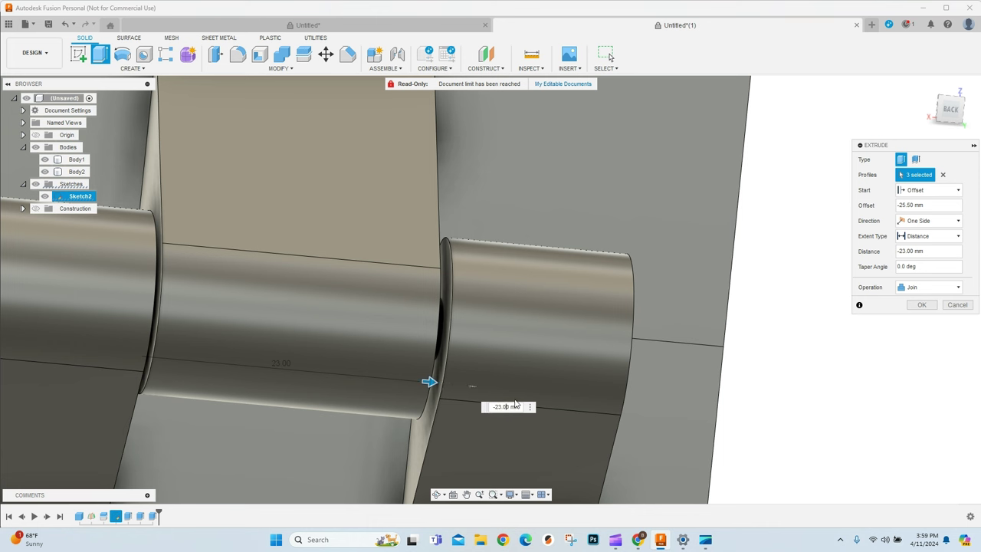
{"action": "key", "text": "Return"}
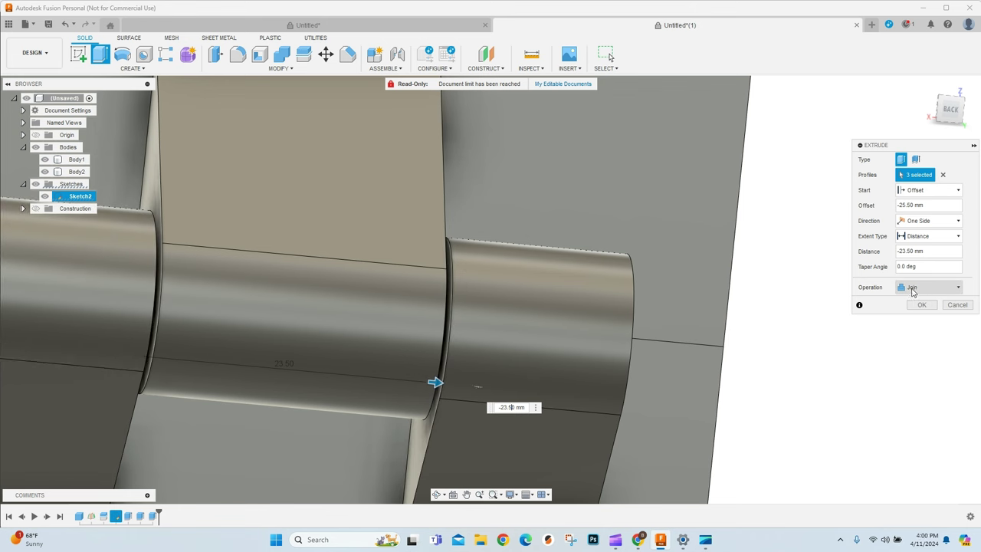
Hide Body1 so the hinge extrusion joins only the upper half, and complete the Join extrusion
{"action": "scroll", "coordinate": [445, 266], "scroll_direction": "down", "scroll_amount": 5}
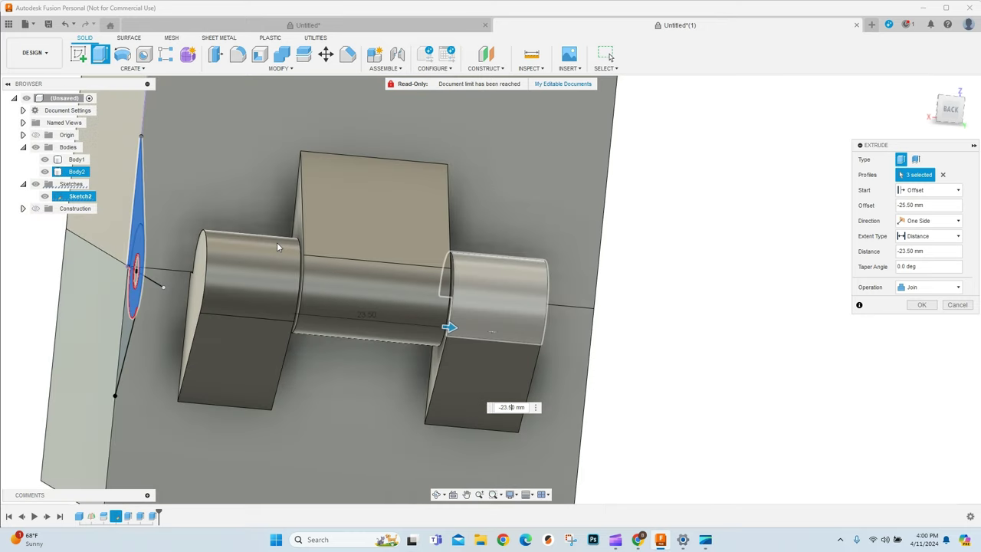
{"action": "left_click", "coordinate": [46, 159]}
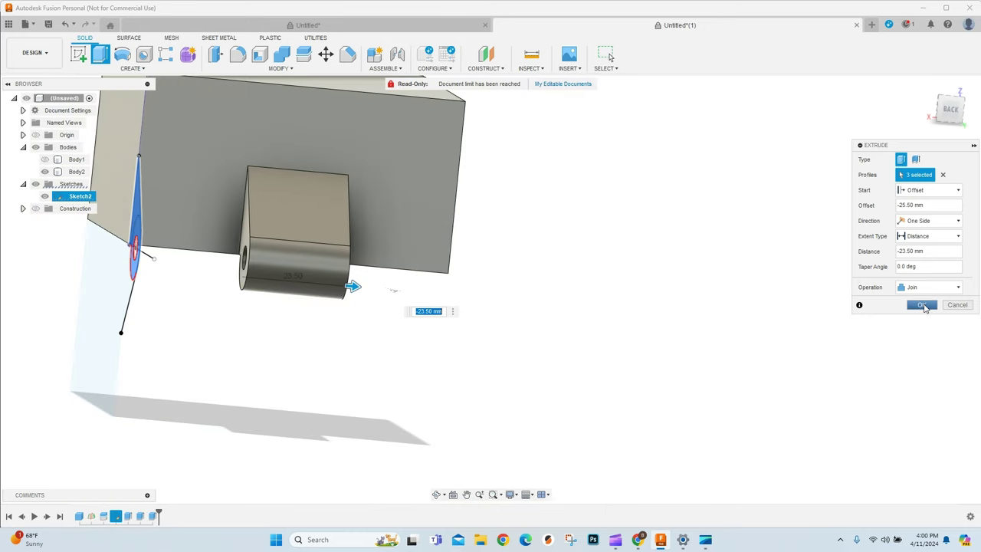
{"action": "left_click", "coordinate": [923, 305]}
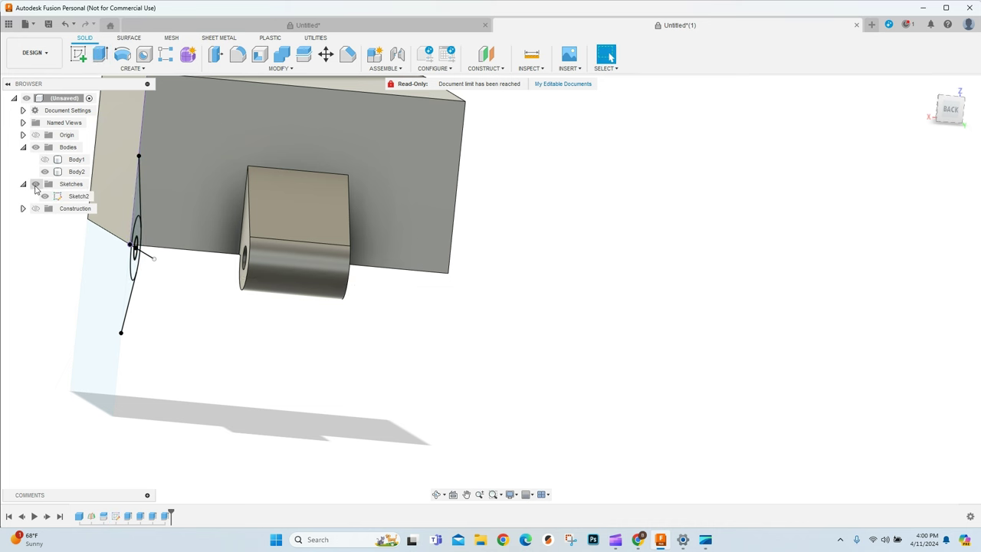
Hide the sketches and show Body1 again, with both box halves and the assembled hinge in view
{"action": "left_click", "coordinate": [35, 186]}
{"action": "left_click", "coordinate": [436, 494]}
{"action": "mouse_move", "coordinate": [460, 330]}
{"action": "left_mouse_down"}
{"action": "mouse_move", "coordinate": [402, 309]}
{"action": "mouse_move", "coordinate": [449, 324]}
{"action": "mouse_move", "coordinate": [370, 238]}
{"action": "mouse_move", "coordinate": [356, 285]}
{"action": "mouse_move", "coordinate": [466, 263]}
{"action": "mouse_move", "coordinate": [464, 180]}
{"action": "mouse_move", "coordinate": [534, 216]}
{"action": "left_mouse_up"}
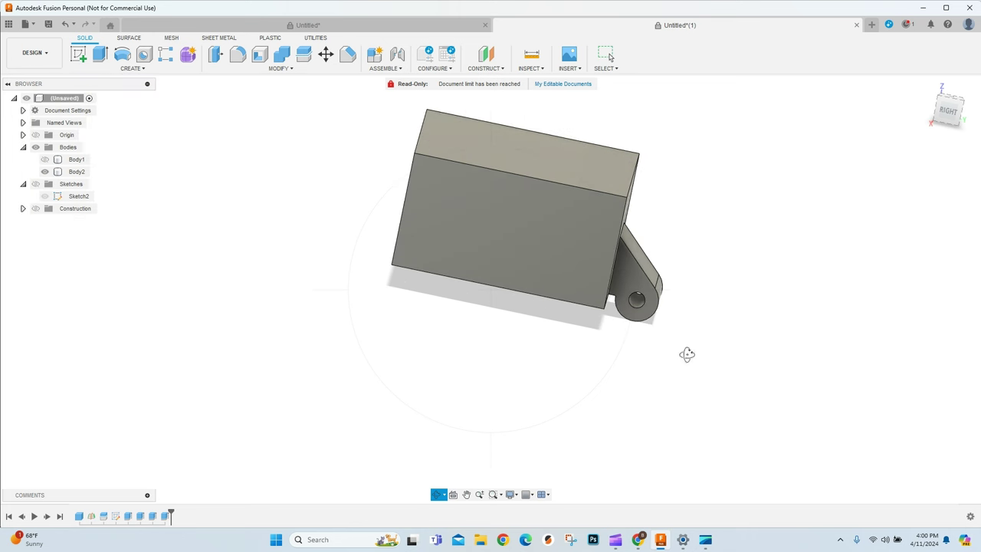
{"action": "left_click_drag", "start_coordinate": [686, 354], "coordinate": [849, 301]}
{"action": "key", "text": "Escape"}
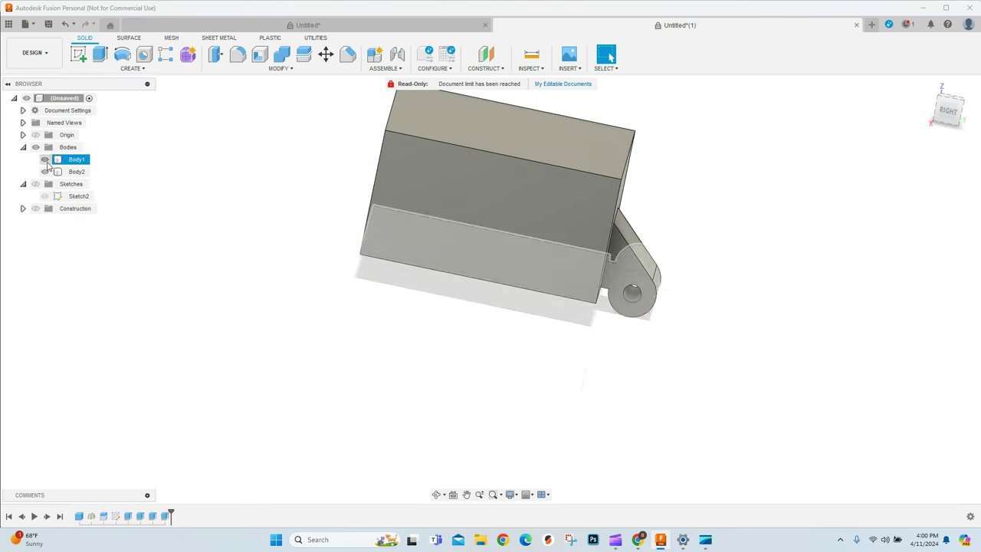
{"action": "middle_click_drag", "start_coordinate": [460, 253], "coordinate": [475, 322], "text": "shift"}
{"action": "left_click", "coordinate": [438, 494]}
{"action": "left_click_drag", "start_coordinate": [455, 235], "coordinate": [440, 230]}
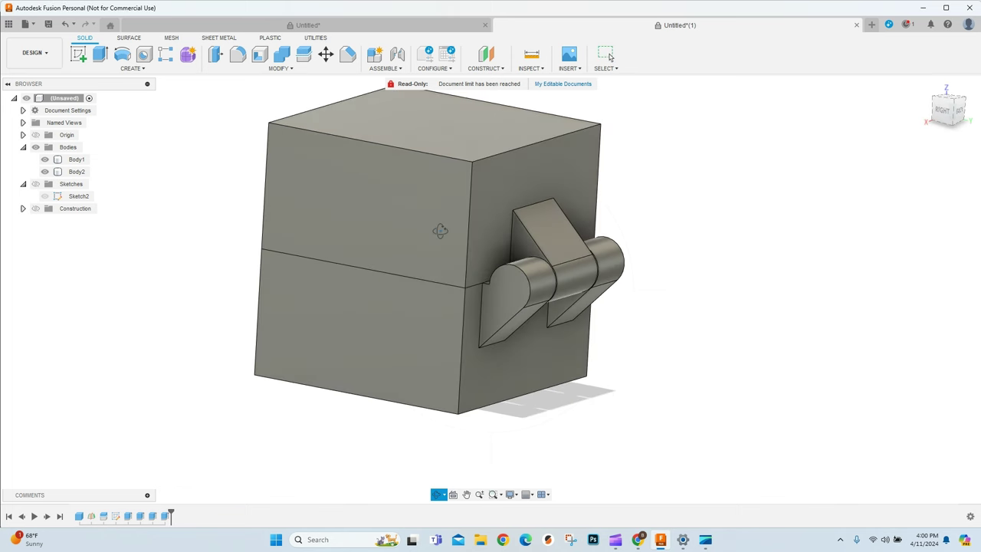
{"action": "key", "text": "Escape"}
Create a Section Analysis from the lower half's back face, offset 10.00 mm outward to cut through the hinge pin
{"action": "left_click", "coordinate": [543, 69]}
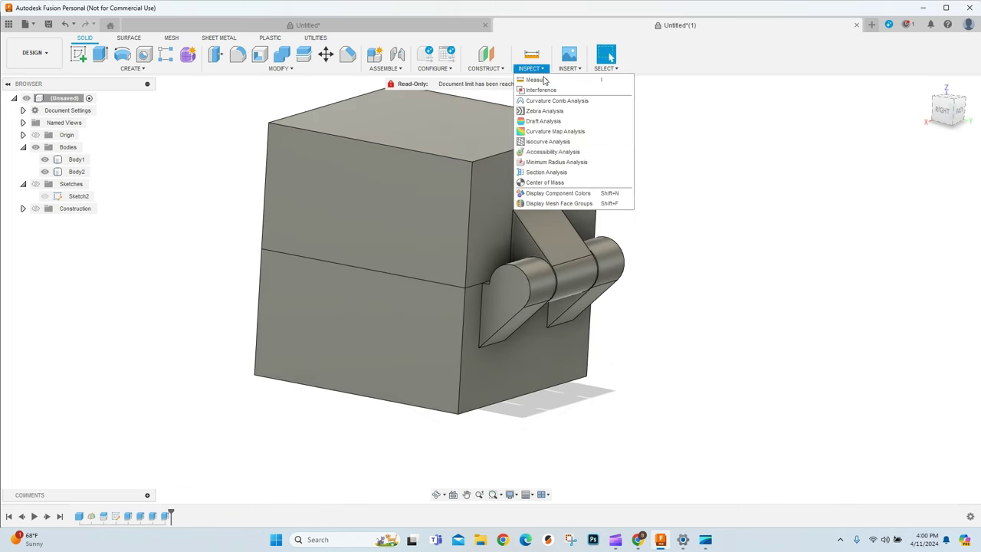
{"action": "left_click", "coordinate": [546, 175]}
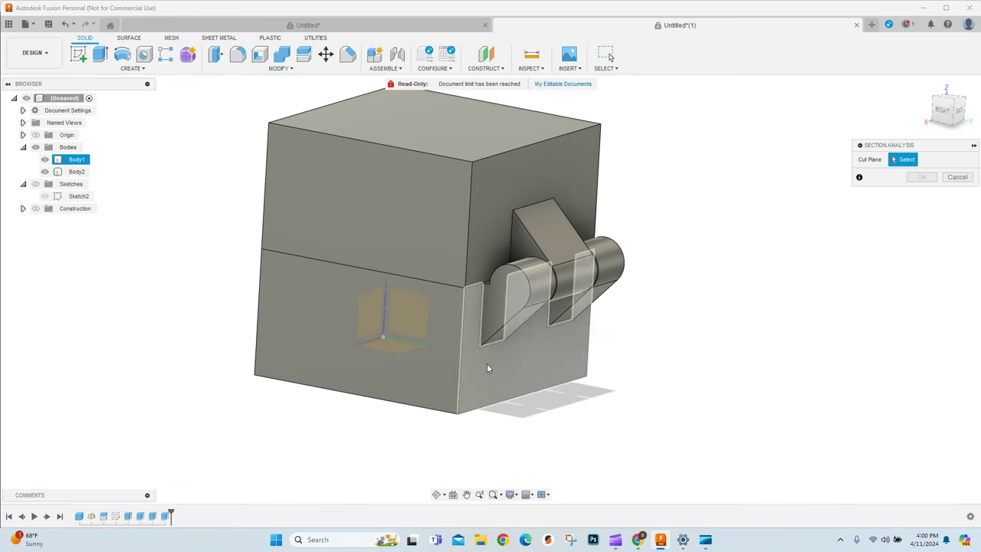
{"action": "left_click", "coordinate": [491, 359]}
{"action": "left_click_drag", "start_coordinate": [514, 363], "coordinate": [541, 375]}
{"action": "scroll", "coordinate": [551, 285], "scroll_direction": "up", "scroll_amount": 5}
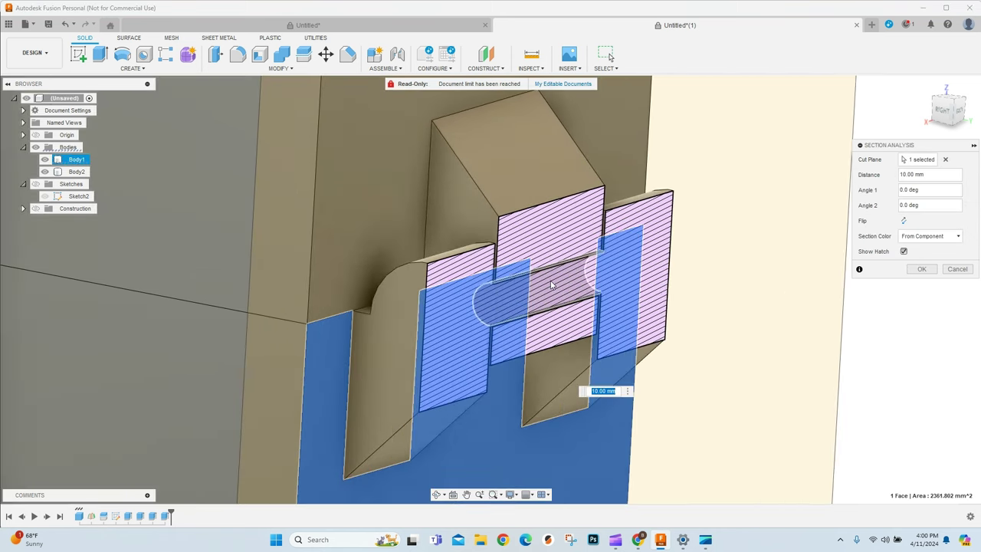
{"action": "left_click", "coordinate": [940, 112]}
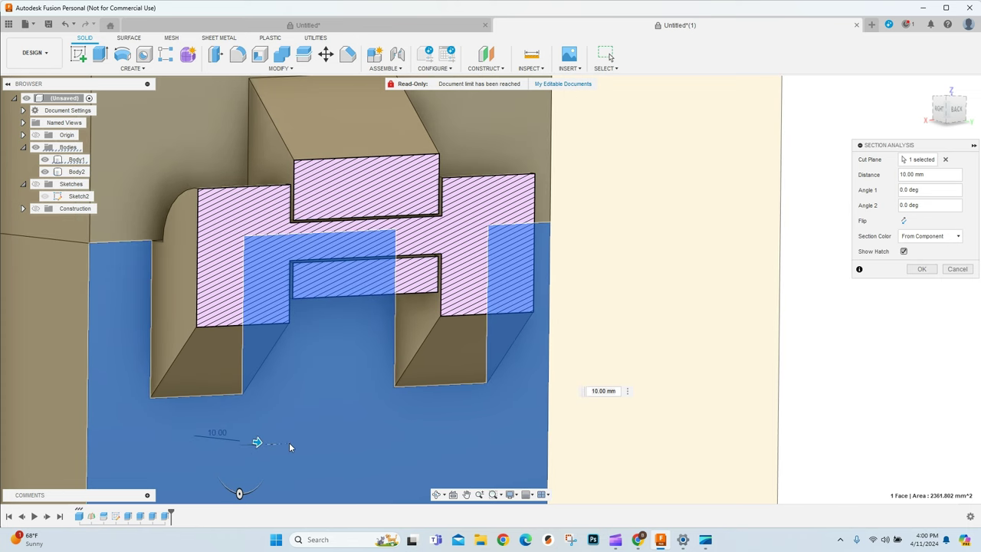
{"action": "mouse_move", "coordinate": [256, 444]}
{"action": "left_mouse_down"}
{"action": "mouse_move", "coordinate": [268, 446]}
{"action": "mouse_move", "coordinate": [134, 424]}
{"action": "mouse_move", "coordinate": [284, 444]}
{"action": "mouse_move", "coordinate": [256, 440]}
{"action": "left_mouse_up"}
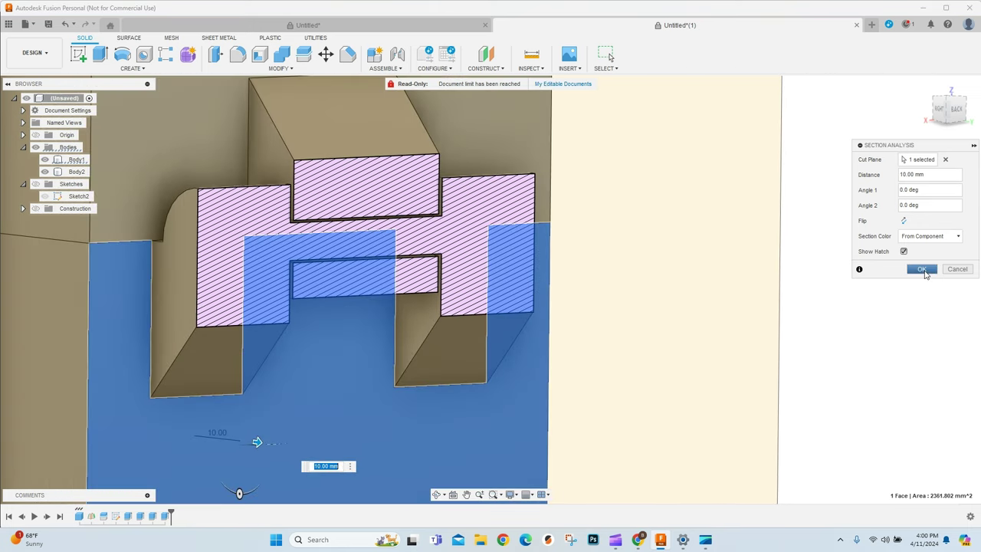
{"action": "left_click", "coordinate": [921, 269]}
Roll the timeline back to just after the first feature, before the solid box was split
{"action": "scroll", "coordinate": [449, 265], "scroll_direction": "down", "scroll_amount": 5}
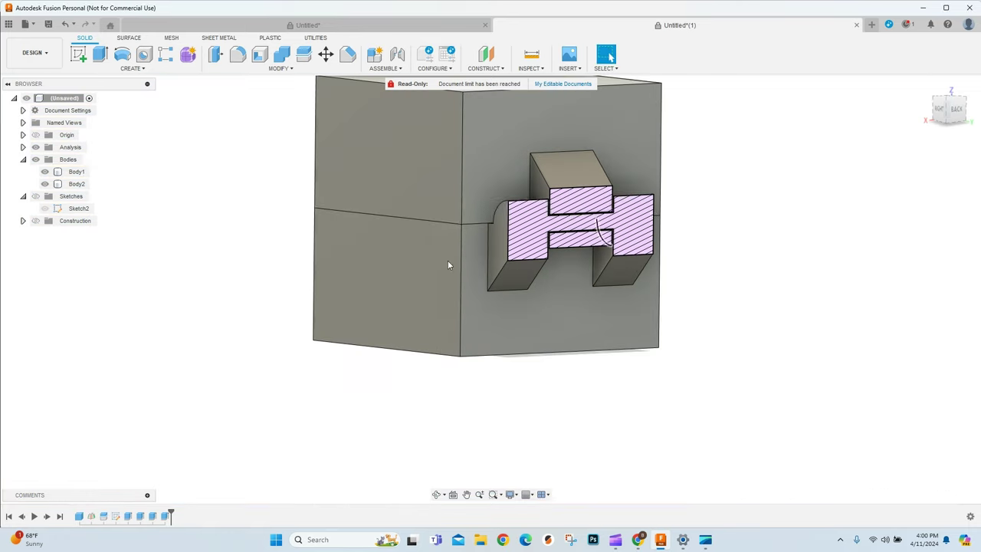
{"action": "left_click", "coordinate": [439, 493]}
{"action": "left_click_drag", "start_coordinate": [507, 324], "coordinate": [608, 258]}
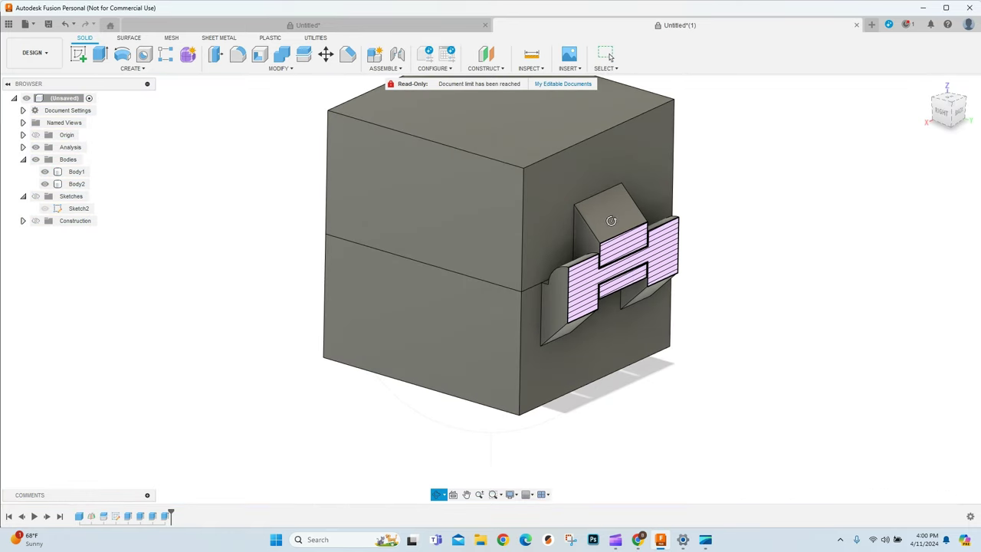
{"action": "key", "text": "Escape"}
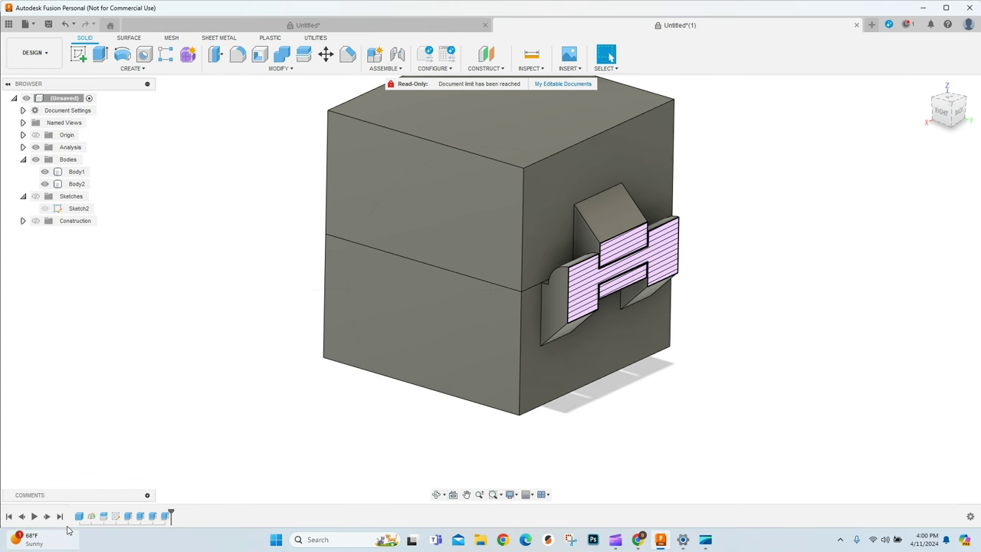
{"action": "left_click_drag", "start_coordinate": [172, 511], "coordinate": [85, 515]}
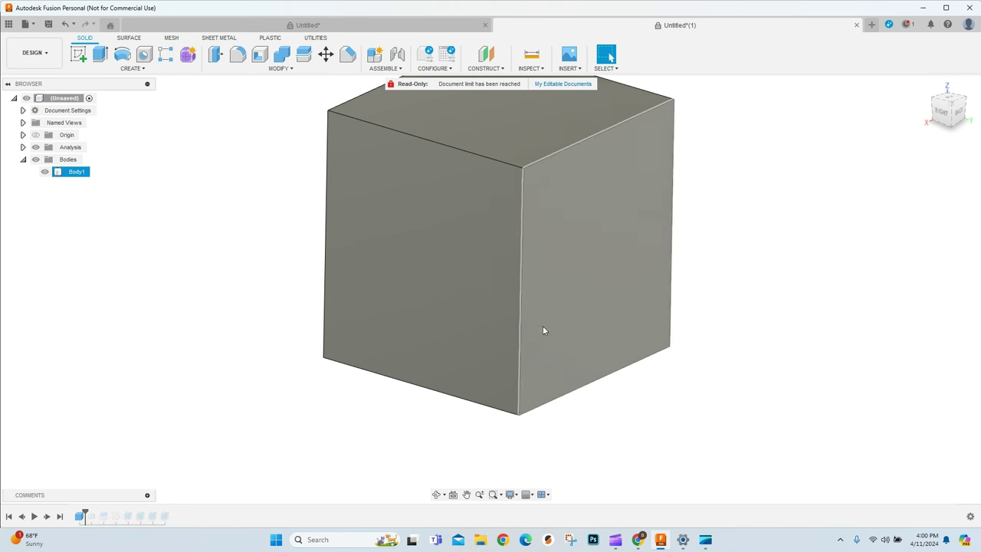
{"action": "scroll", "coordinate": [544, 345], "scroll_direction": "down", "scroll_amount": 3}
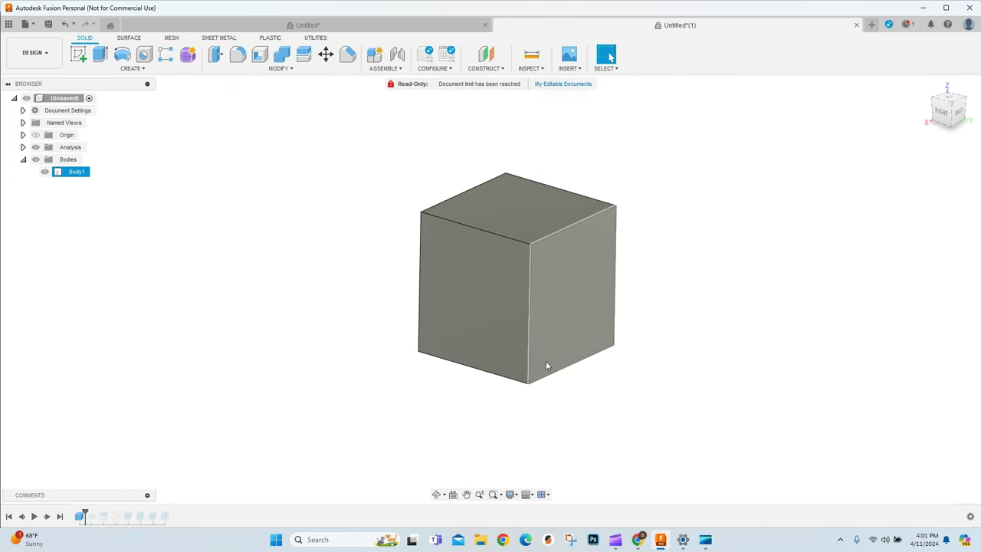
Chamfer all edges of the box's top and bottom faces with an equal distance of 2 mm
{"action": "left_click", "coordinate": [348, 54]}
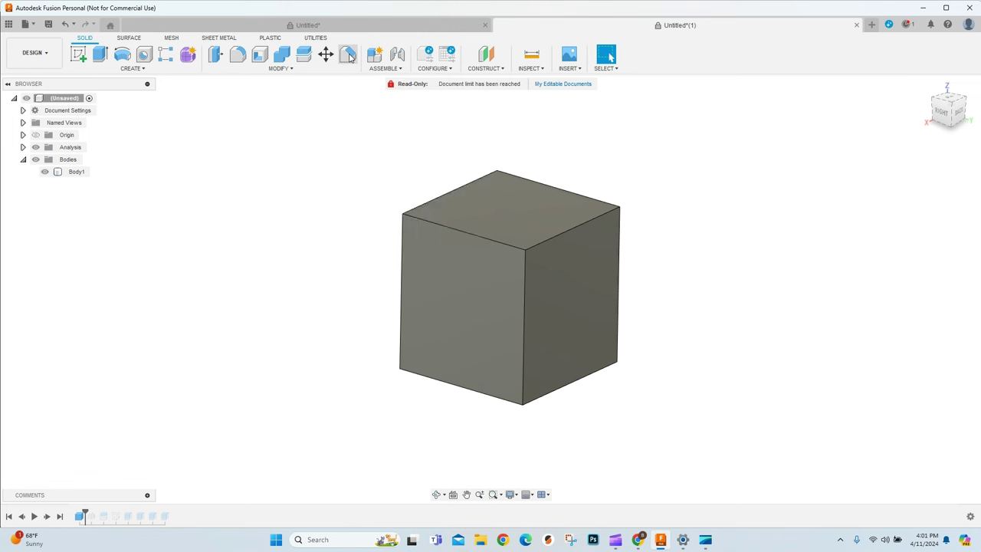
{"action": "left_click", "coordinate": [505, 221]}
{"action": "middle_click_drag", "start_coordinate": [490, 260], "coordinate": [537, 358], "text": "shift"}
{"action": "left_click", "coordinate": [537, 357]}
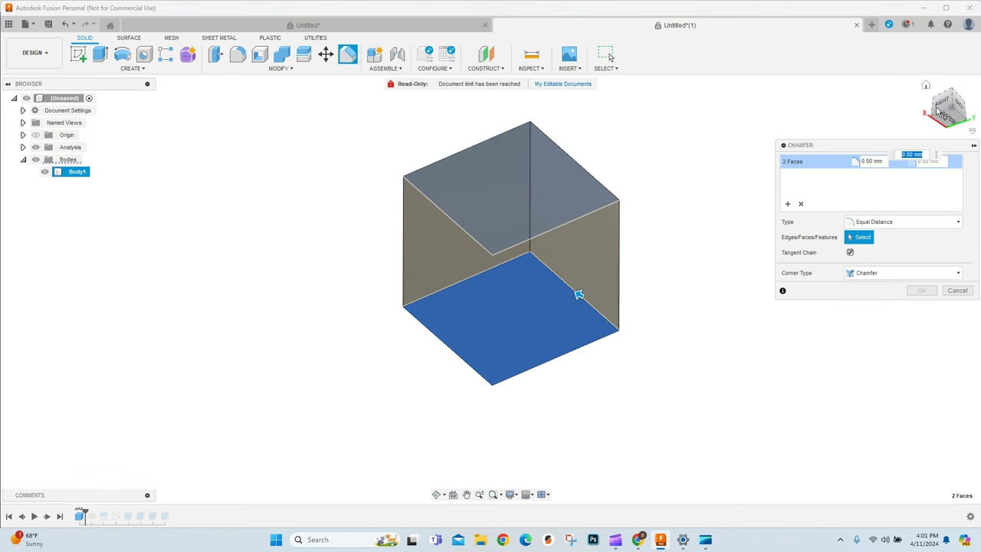
{"action": "left_click", "coordinate": [869, 162]}
{"action": "type", "text": "2"}
{"action": "key", "text": "Return"}
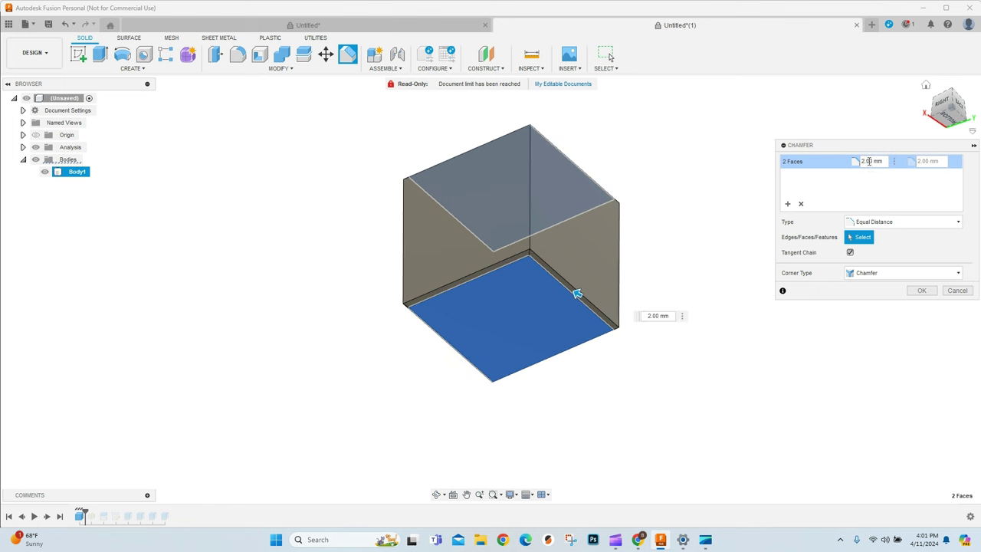
{"action": "middle_click_drag", "start_coordinate": [578, 304], "coordinate": [552, 338], "text": "shift"}
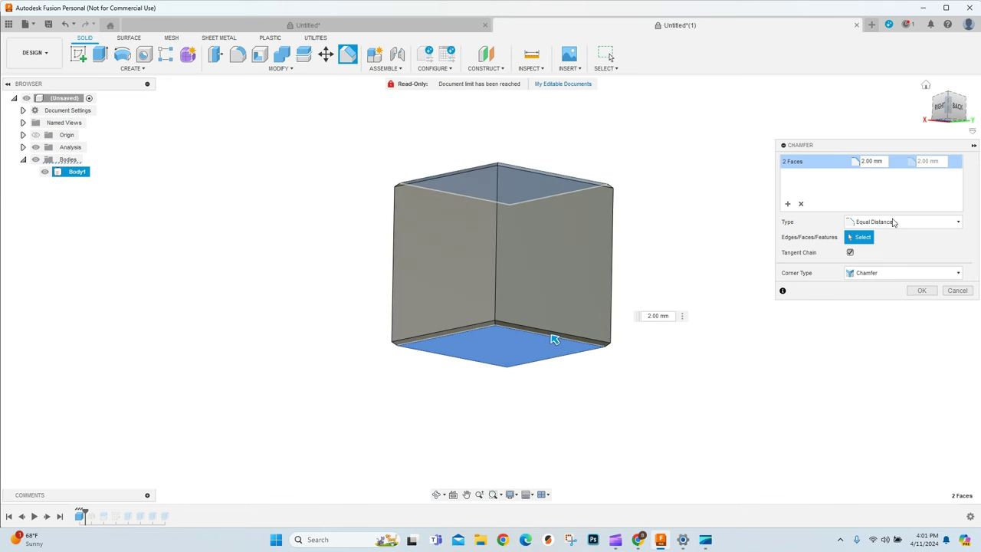
{"action": "left_click", "coordinate": [922, 290]}
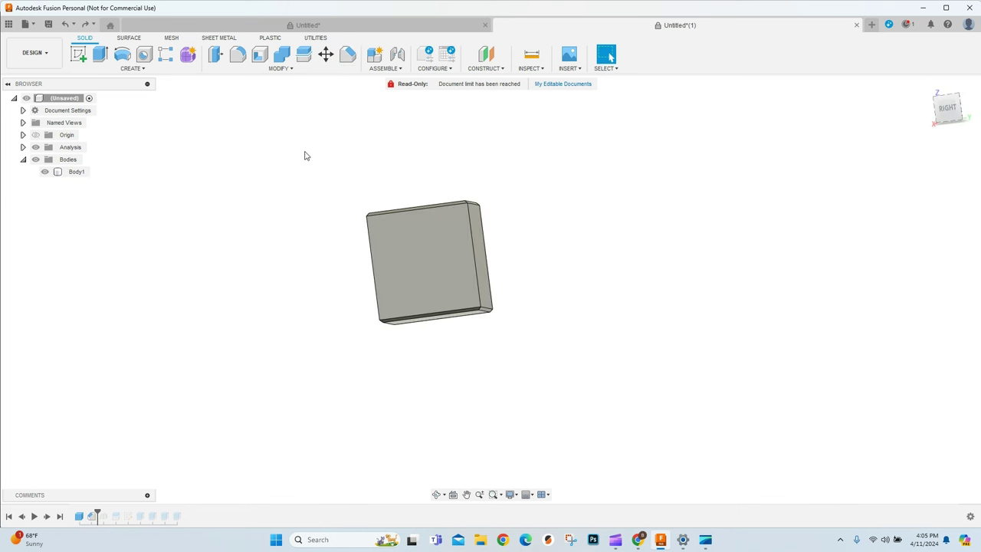
Shell the entire box body with an inside thickness of 2 mm, removing no faces
{"action": "left_click_drag", "start_coordinate": [305, 153], "coordinate": [555, 379]}
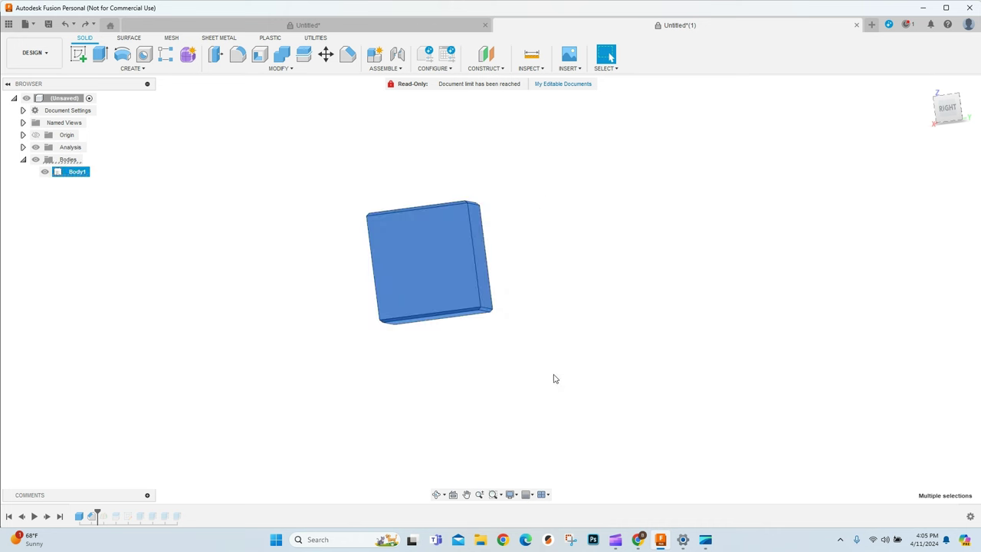
{"action": "left_click", "coordinate": [259, 63]}
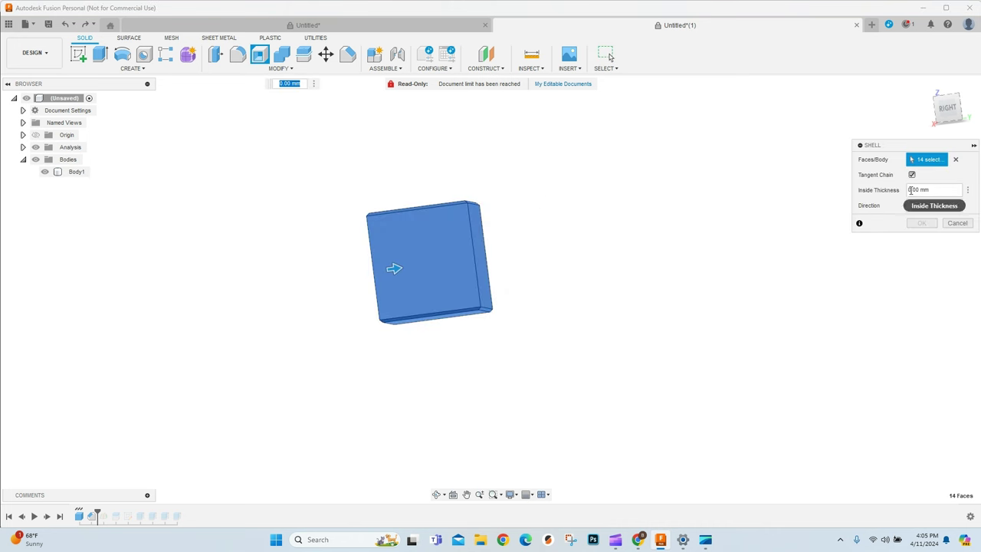
{"action": "left_click", "coordinate": [909, 190]}
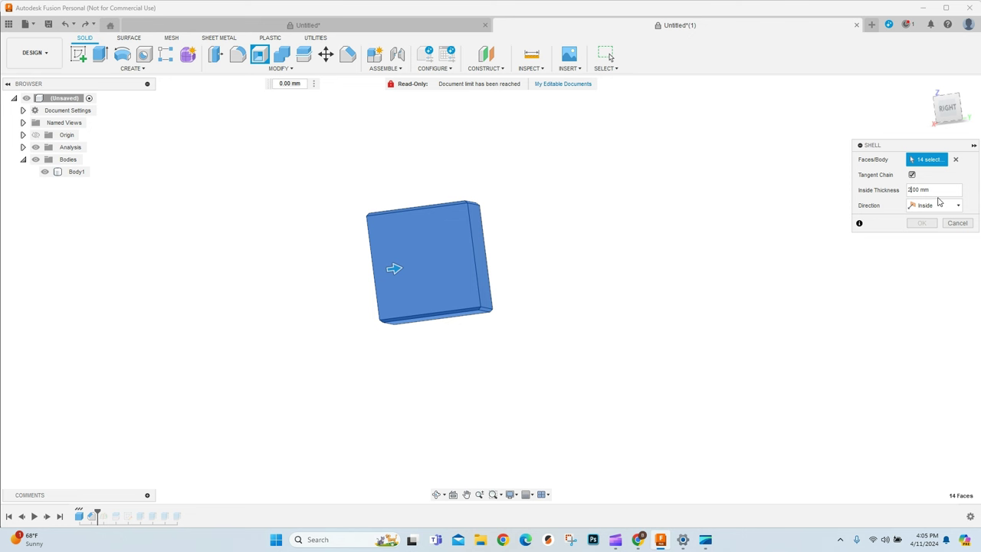
{"action": "left_click", "coordinate": [922, 222]}
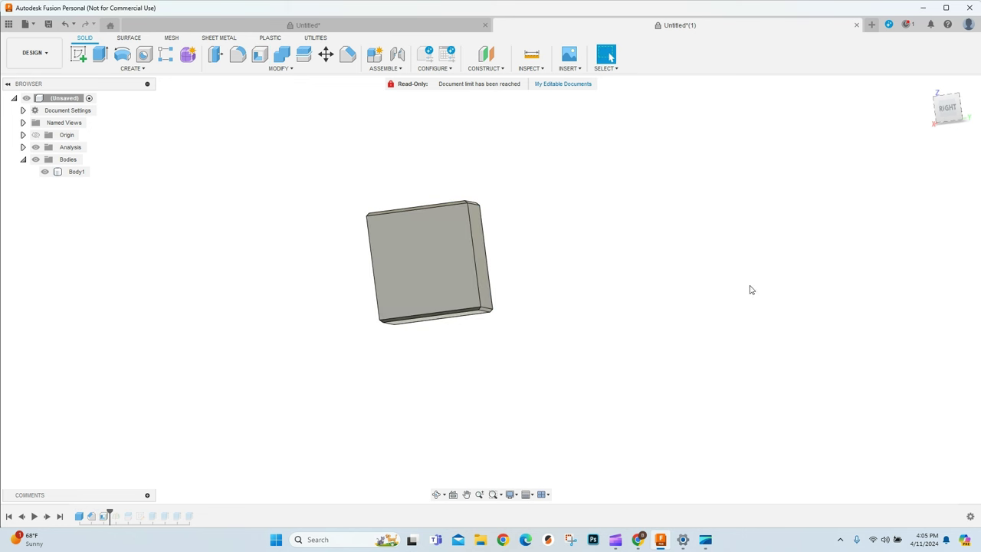
Roll the timeline forward to the end and examine the chamfered box with its sectioned hinge
{"action": "mouse_move", "coordinate": [108, 513]}
{"action": "left_mouse_down"}
{"action": "mouse_move", "coordinate": [208, 508]}
{"action": "mouse_move", "coordinate": [198, 511]}
{"action": "left_mouse_up"}
{"action": "left_click", "coordinate": [437, 494]}
{"action": "scroll", "coordinate": [487, 272], "scroll_direction": "up", "scroll_amount": 5}
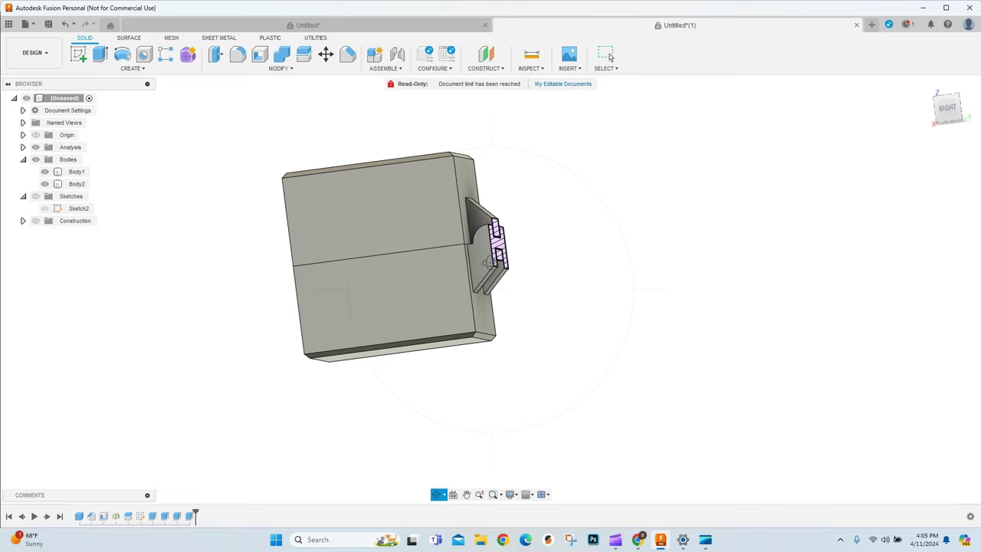
{"action": "left_click_drag", "start_coordinate": [482, 268], "coordinate": [496, 240]}
{"action": "key", "text": "Escape"}
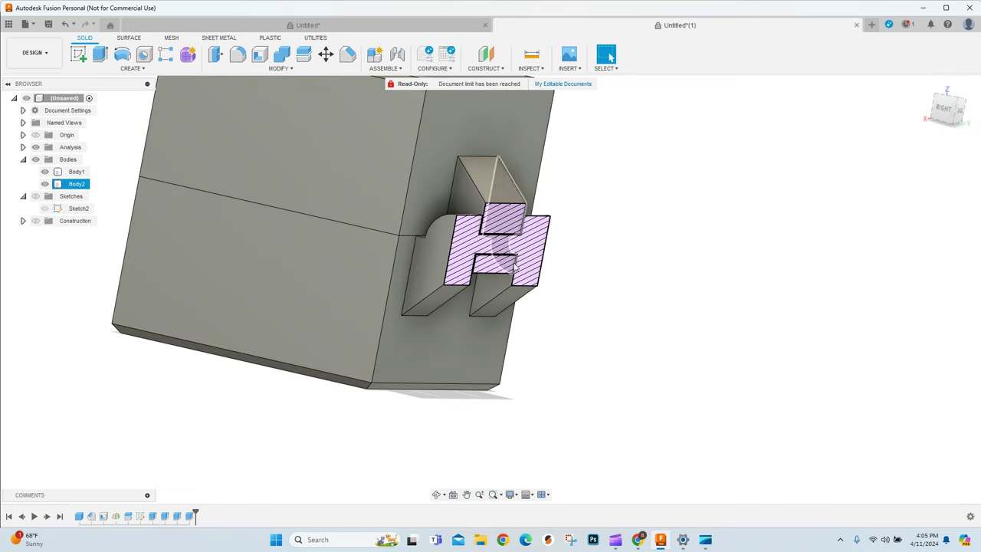
{"action": "scroll", "coordinate": [540, 314], "scroll_direction": "down", "scroll_amount": 3}
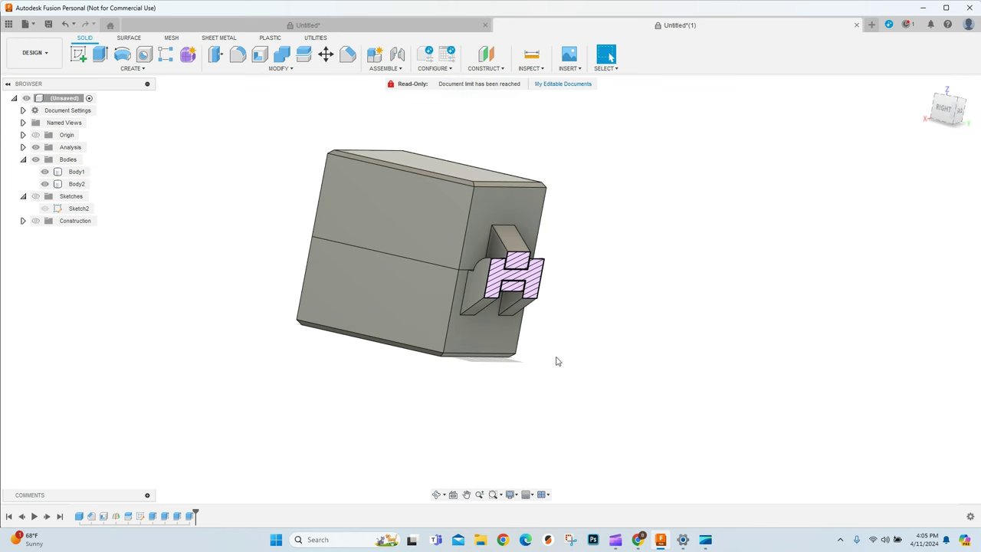
{"action": "left_click", "coordinate": [436, 494]}
{"action": "left_click_drag", "start_coordinate": [552, 322], "coordinate": [592, 311]}
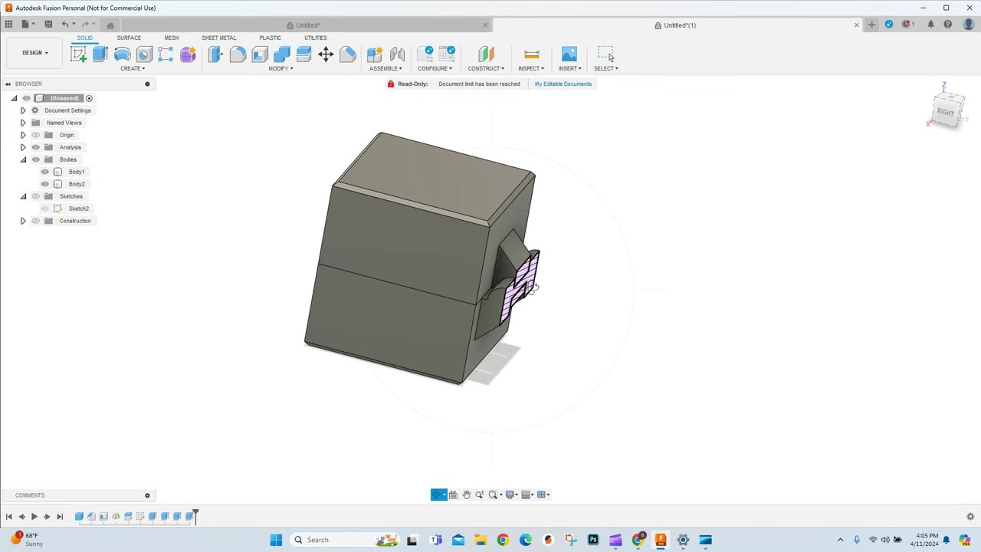
Edit the Section1 analysis to a cut distance of -50 mm so the plane slices through the box's hollow interior
{"action": "left_click", "coordinate": [605, 53]}
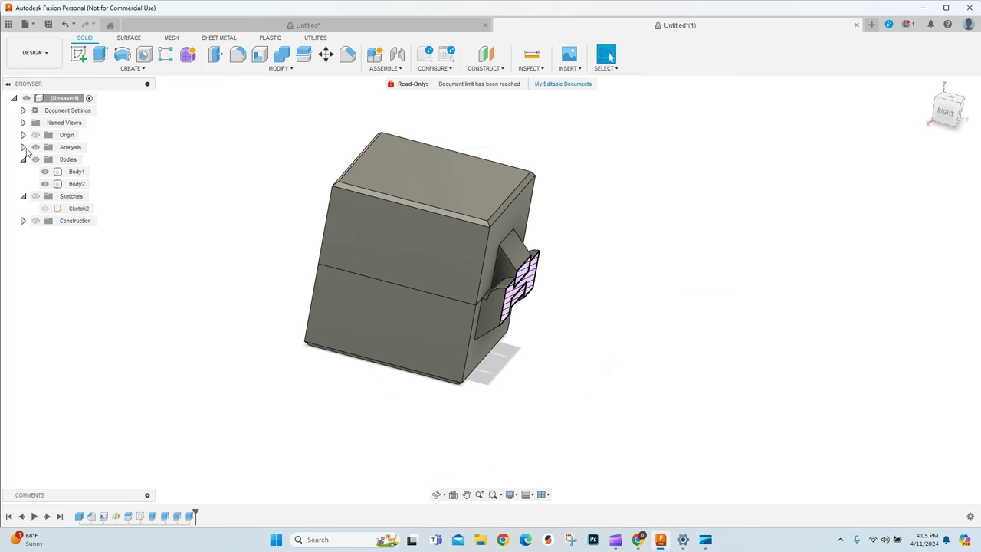
{"action": "left_click", "coordinate": [24, 147]}
{"action": "right_click", "coordinate": [77, 160]}
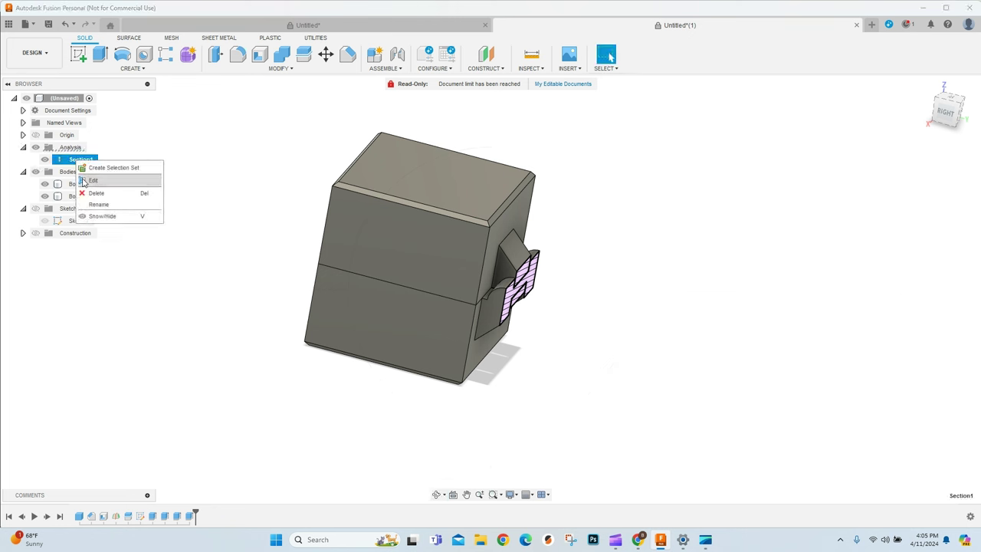
{"action": "left_click", "coordinate": [91, 180]}
{"action": "left_click_drag", "start_coordinate": [539, 330], "coordinate": [434, 304]}
{"action": "left_click", "coordinate": [435, 497]}
{"action": "left_click_drag", "start_coordinate": [448, 371], "coordinate": [460, 352]}
{"action": "key", "text": "Escape"}
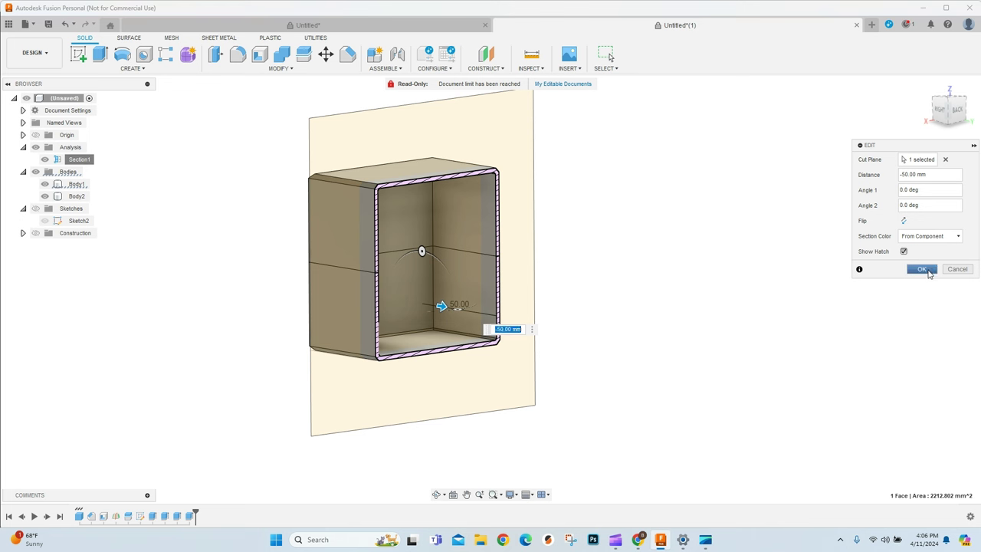
{"action": "left_click", "coordinate": [922, 269]}
Hide the section analysis so the complete hinged box is shown
{"action": "left_click", "coordinate": [36, 148]}
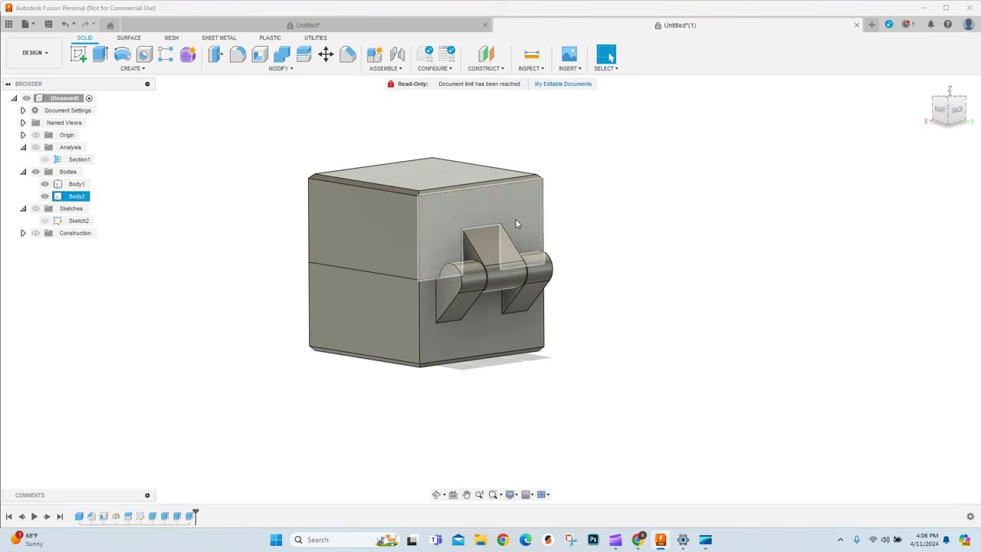
{"action": "left_click", "coordinate": [438, 494]}
{"action": "key", "text": "Escape"}
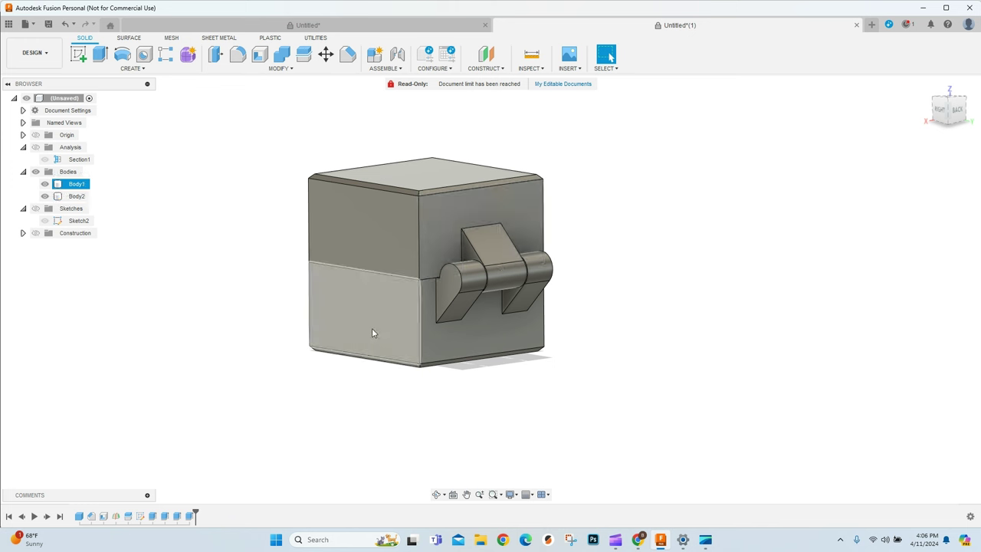
Create separate internal standard components from the box's upper and lower bodies
{"action": "left_click", "coordinate": [375, 55]}
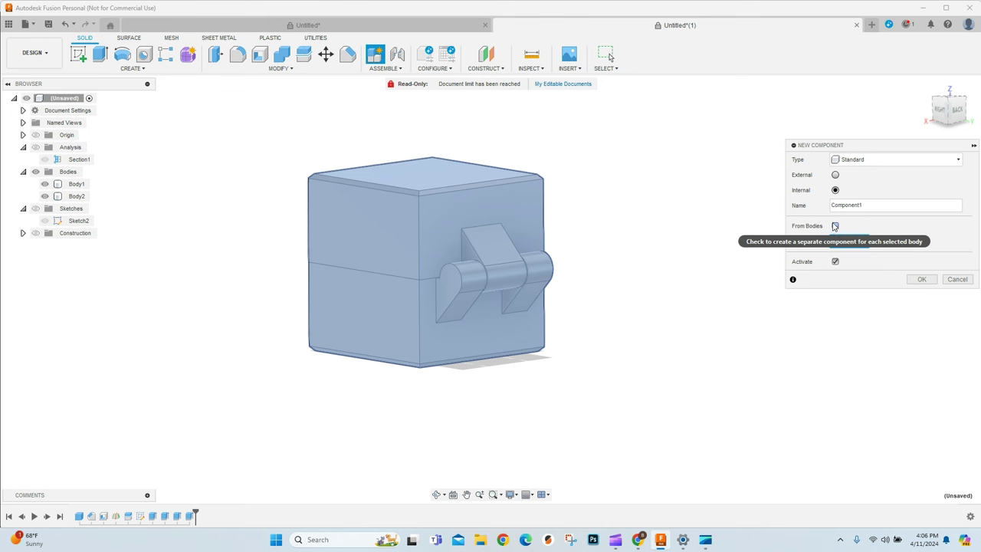
{"action": "left_click", "coordinate": [835, 226]}
{"action": "left_click", "coordinate": [481, 243]}
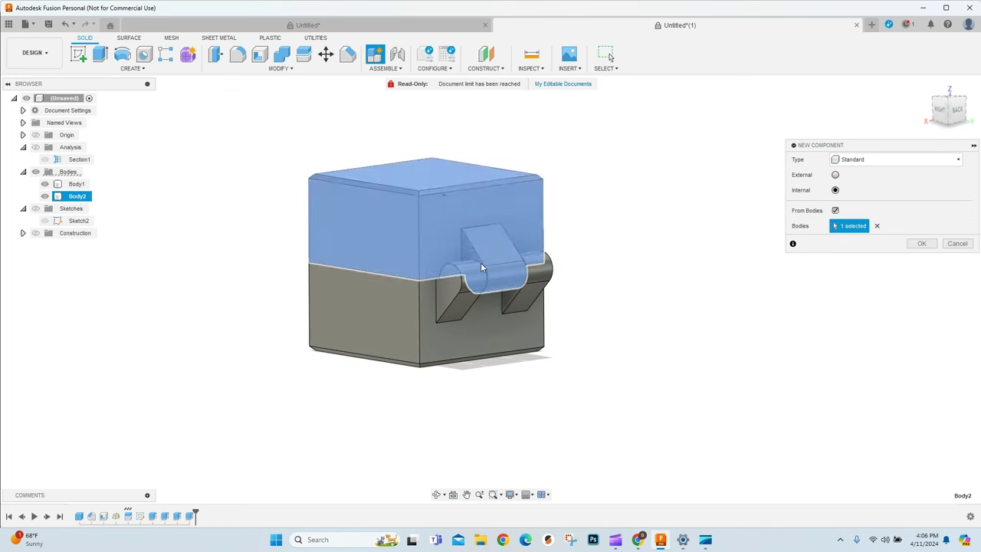
{"action": "left_click", "coordinate": [423, 333]}
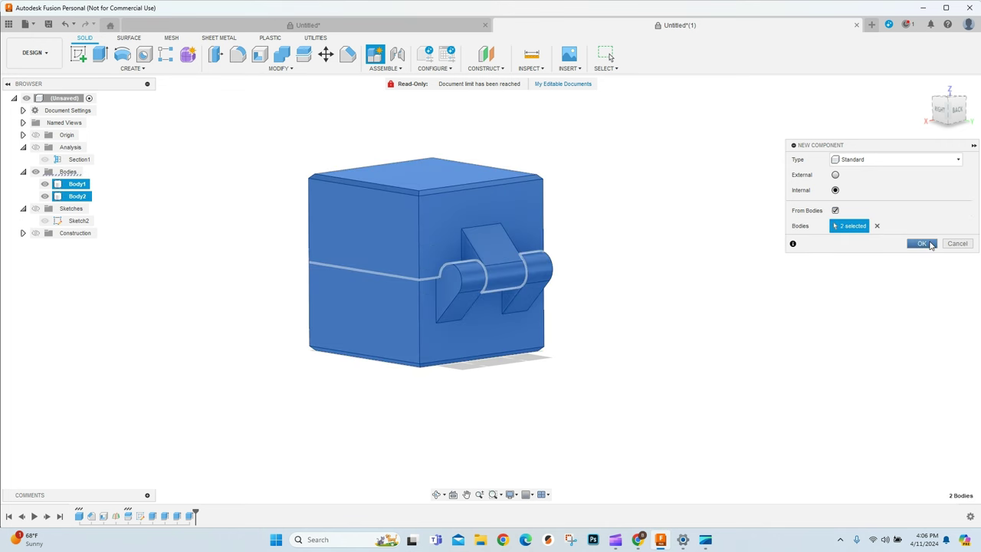
{"action": "left_click", "coordinate": [928, 243]}
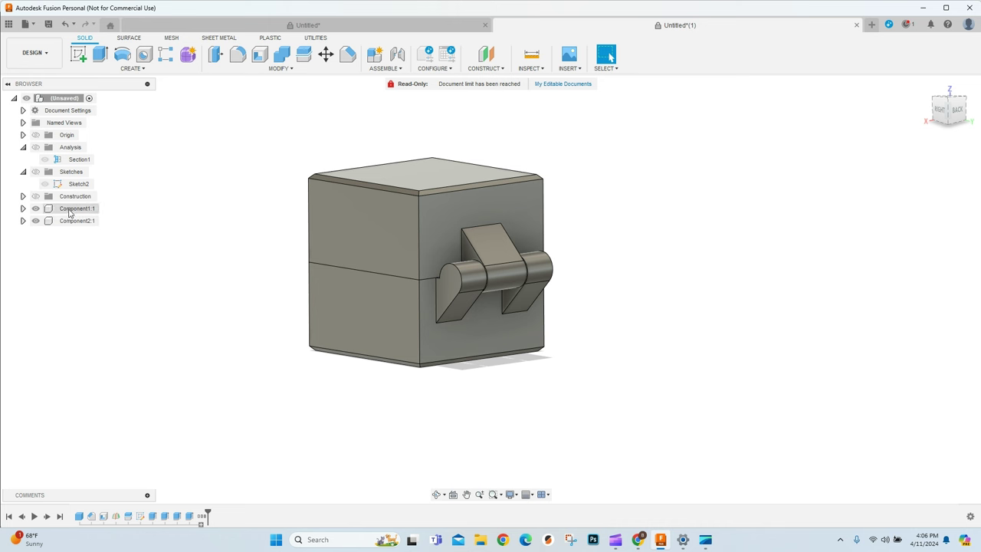
Check which part of the box Component1 contains by toggling the visibility of its bodies
{"action": "left_click", "coordinate": [23, 209]}
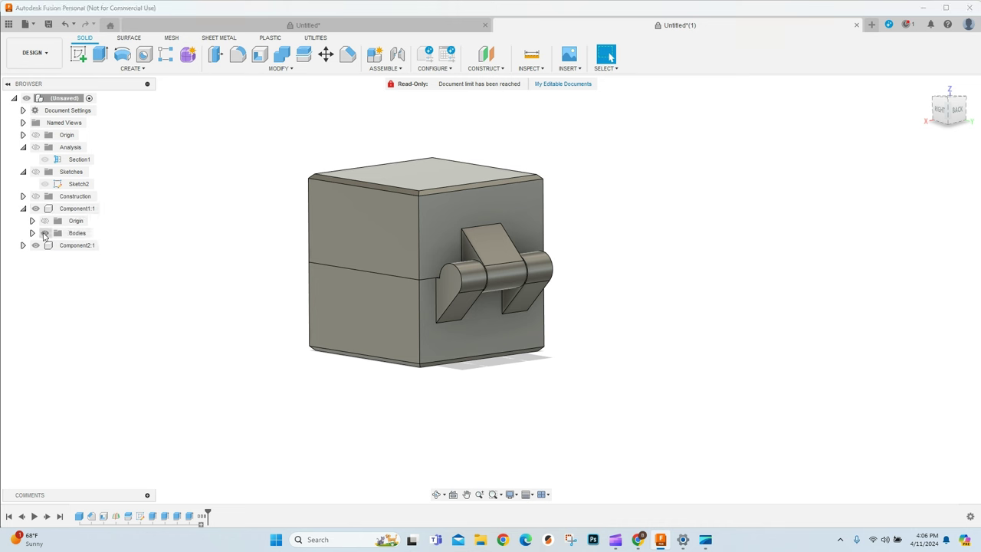
{"action": "left_click", "coordinate": [45, 233]}
{"action": "left_click", "coordinate": [44, 233]}
{"action": "left_click", "coordinate": [23, 208]}
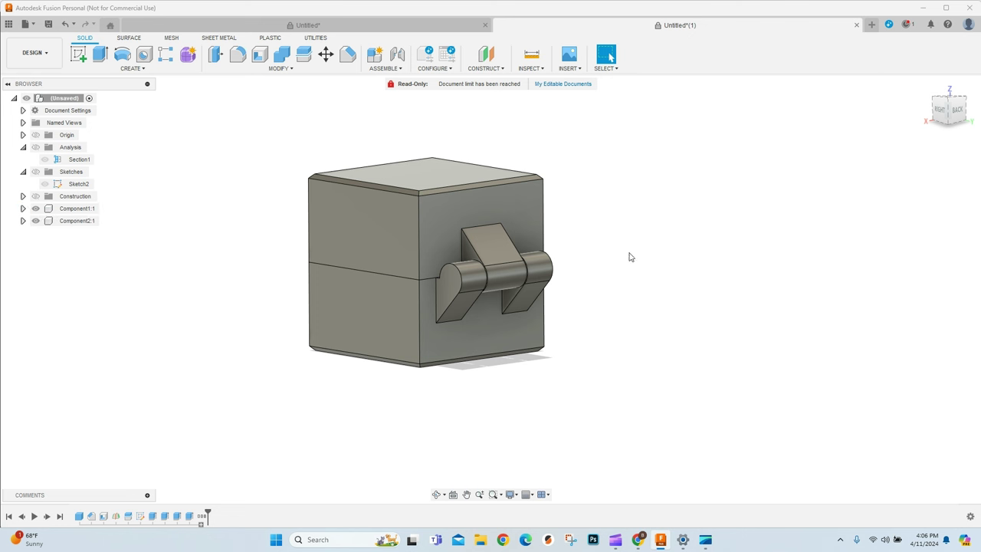
Start a joint with the lower half hidden, placing Component 1's snap at the centre of the lid knuckle's pin hole
{"action": "left_click", "coordinate": [397, 55]}
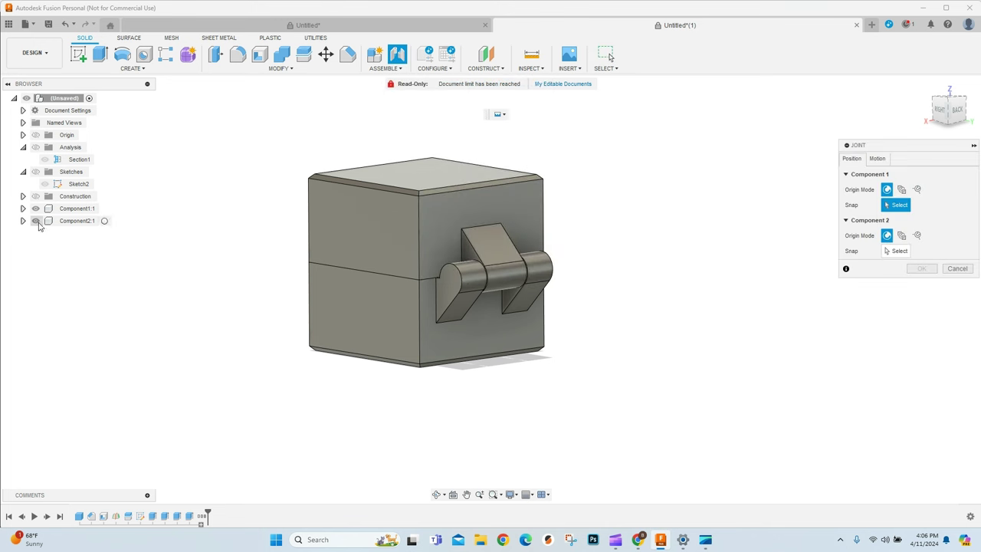
{"action": "left_click", "coordinate": [35, 221]}
{"action": "scroll", "coordinate": [464, 354], "scroll_direction": "up", "scroll_amount": 4}
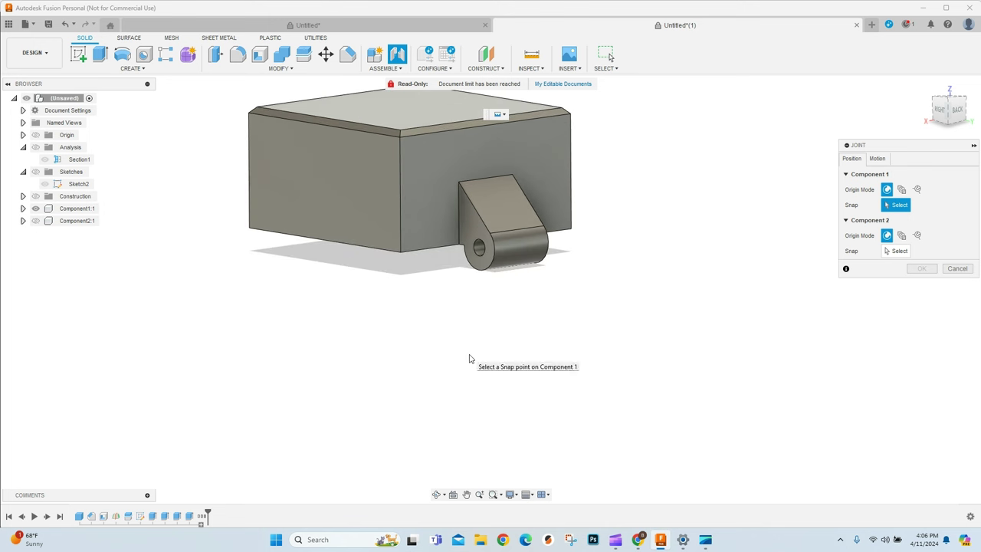
{"action": "scroll", "coordinate": [472, 369], "scroll_direction": "up", "scroll_amount": 2}
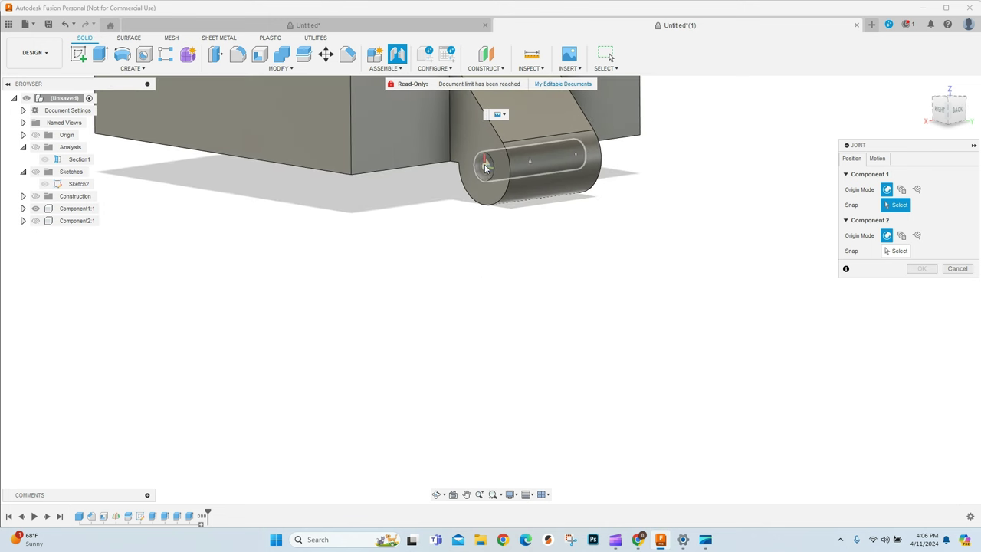
{"action": "left_click", "coordinate": [484, 165]}
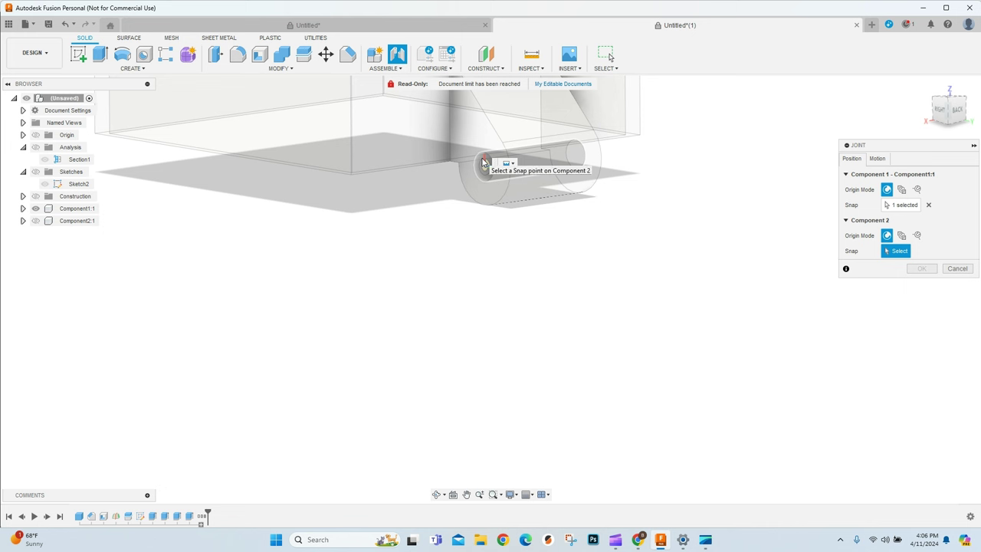
Isolate the lower half, snap Component 2's joint origin to the hinge pin's axis, and show both halves again
{"action": "scroll", "coordinate": [711, 318], "scroll_direction": "down", "scroll_amount": 3}
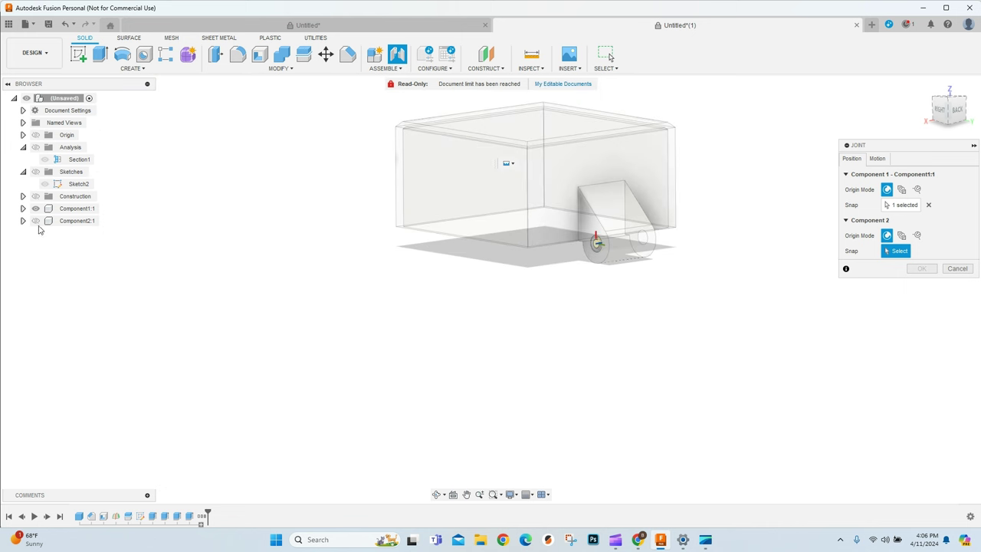
{"action": "left_click", "coordinate": [35, 221]}
{"action": "left_click", "coordinate": [35, 209]}
{"action": "scroll", "coordinate": [674, 289], "scroll_direction": "up", "scroll_amount": 5}
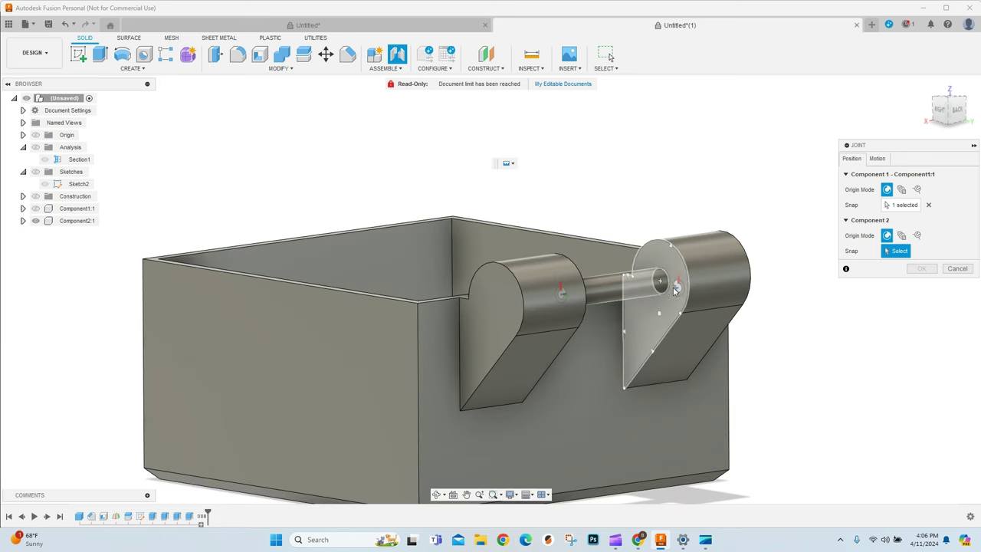
{"action": "scroll", "coordinate": [674, 289], "scroll_direction": "down", "scroll_amount": 1}
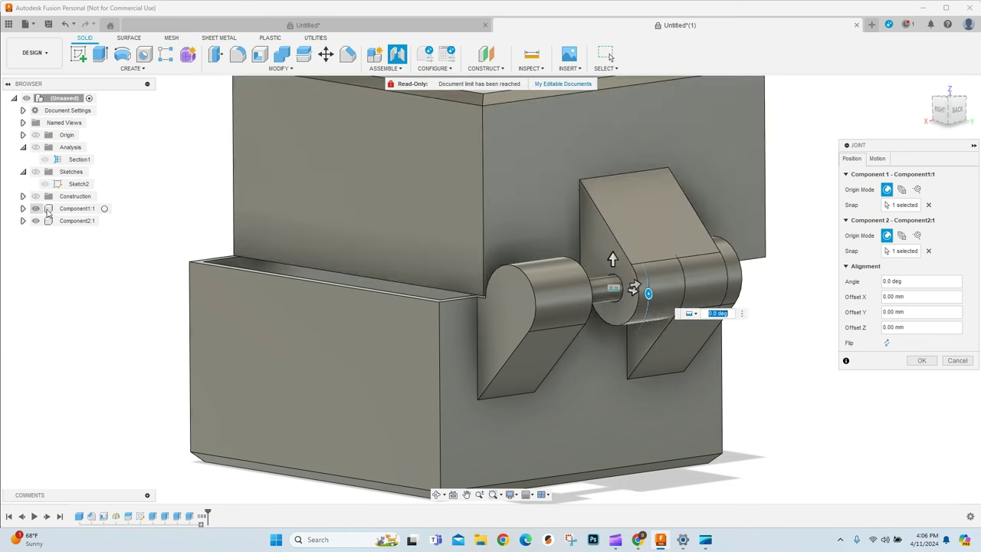
Slide the lid along the hinge pin by setting the joint's Z offset to -11.5 mm
{"action": "left_click", "coordinate": [436, 494]}
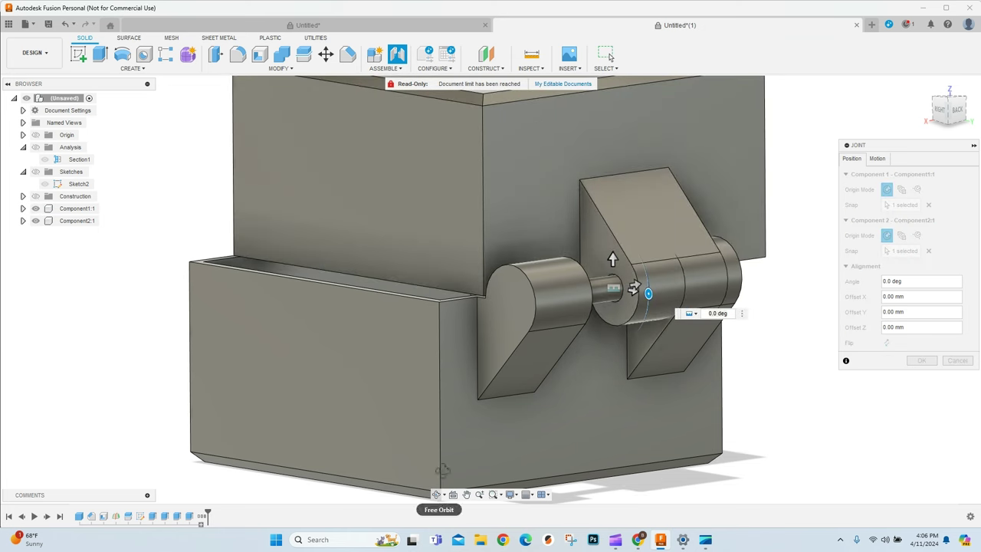
{"action": "left_click_drag", "start_coordinate": [459, 429], "coordinate": [582, 402]}
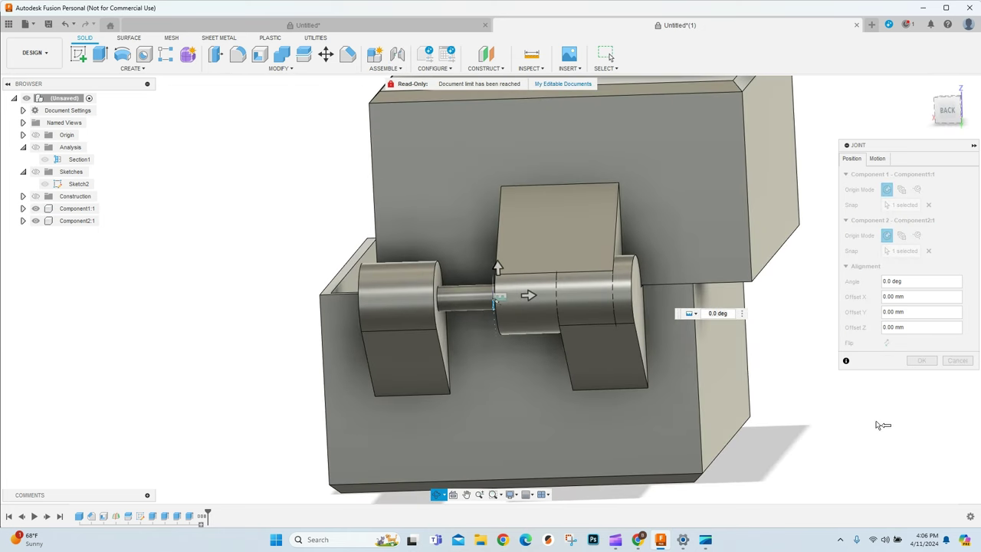
{"action": "key", "text": "Escape"}
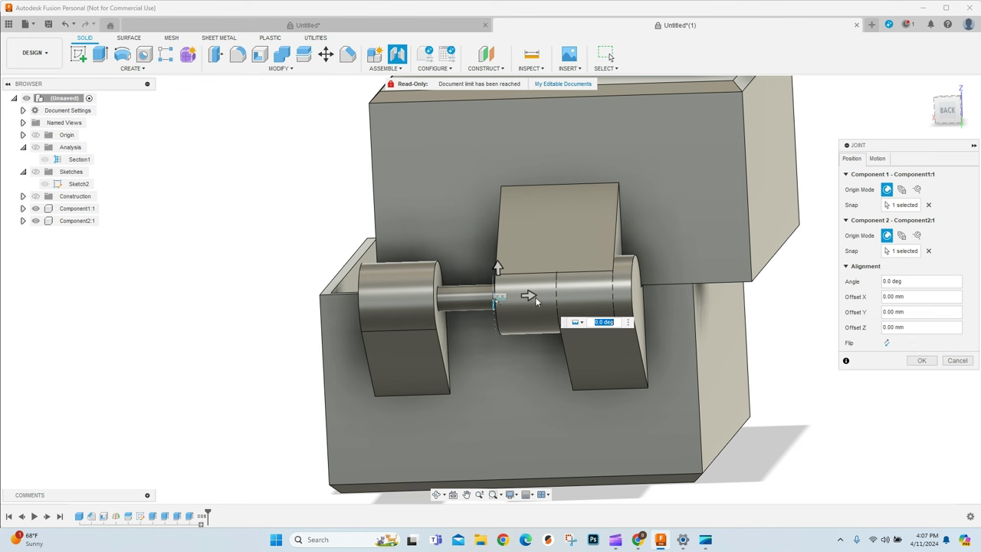
{"action": "left_click_drag", "start_coordinate": [525, 296], "coordinate": [464, 301]}
{"action": "scroll", "coordinate": [500, 283], "scroll_direction": "up", "scroll_amount": 3}
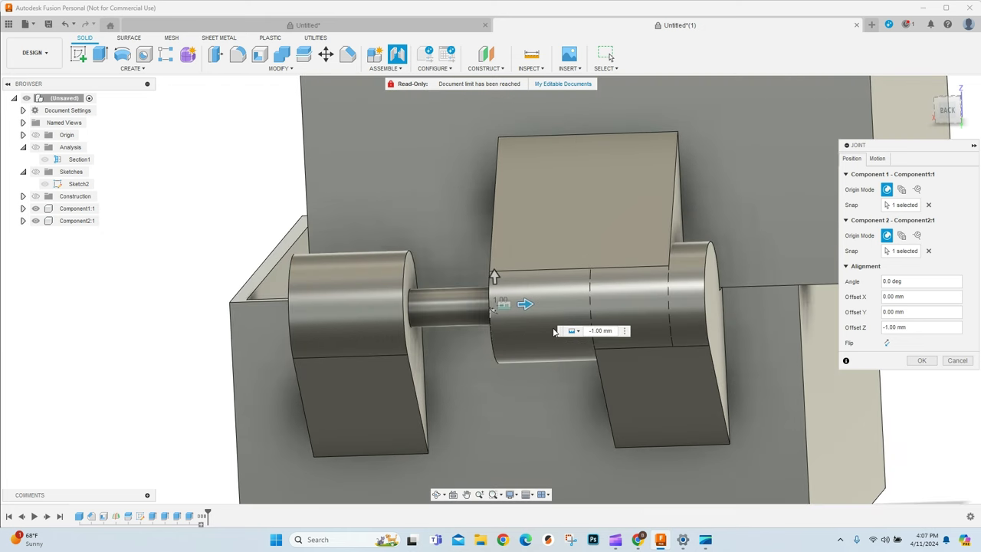
{"action": "type", "text": "1"}
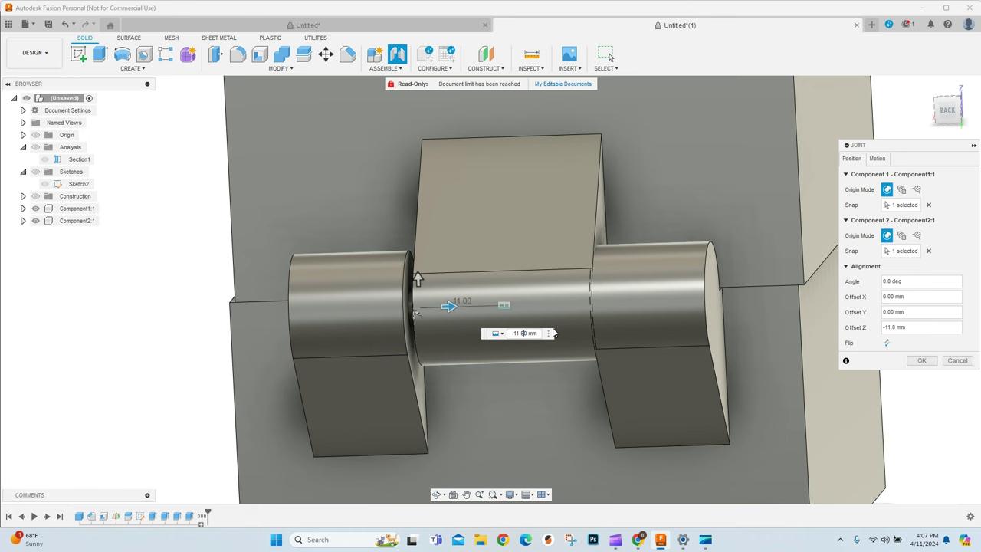
Set the joint's Z offset to -11.75 mm to centre the lid knuckle between the two outer knuckles
{"action": "scroll", "coordinate": [551, 332], "scroll_direction": "down", "scroll_amount": 5}
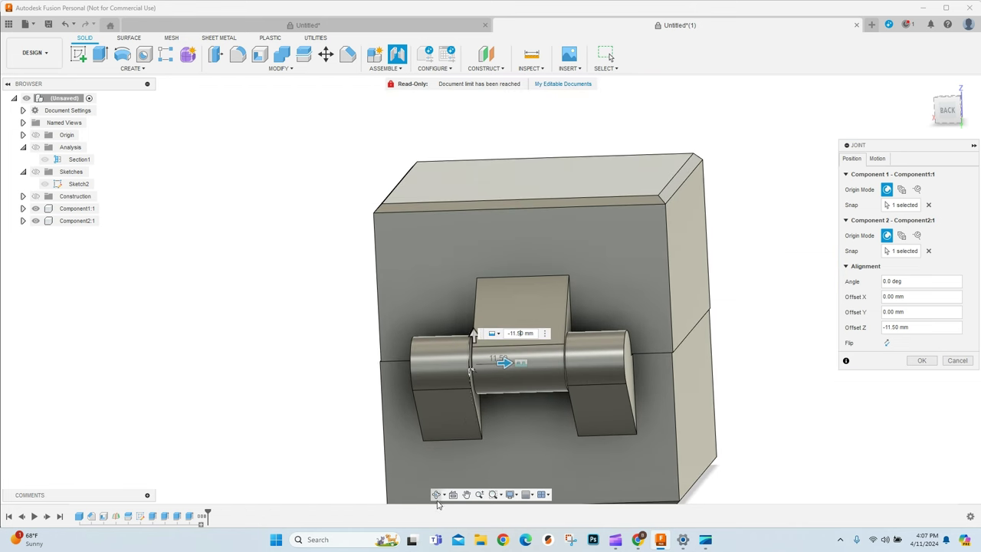
{"action": "left_click", "coordinate": [436, 495]}
{"action": "left_click_drag", "start_coordinate": [460, 452], "coordinate": [534, 342]}
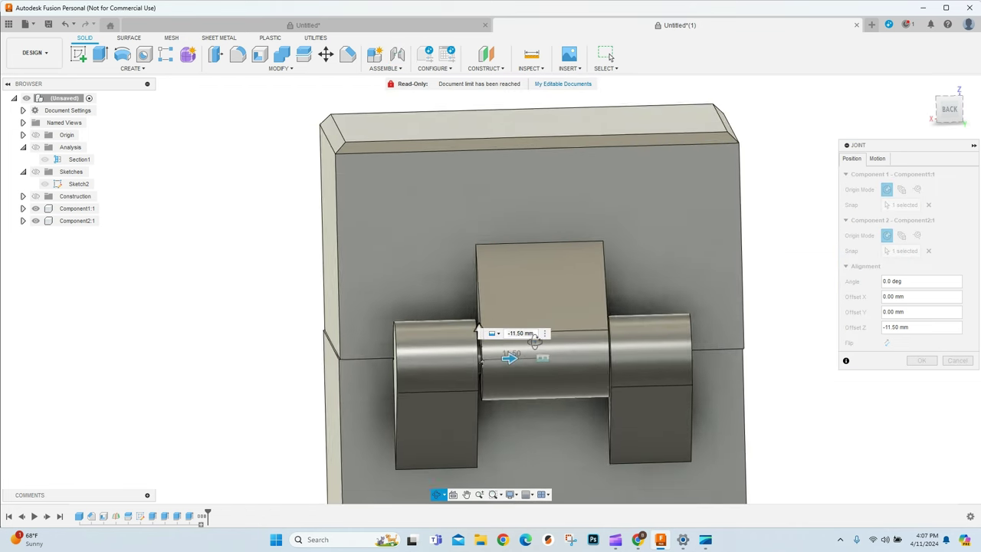
{"action": "scroll", "coordinate": [534, 343], "scroll_direction": "up", "scroll_amount": 5}
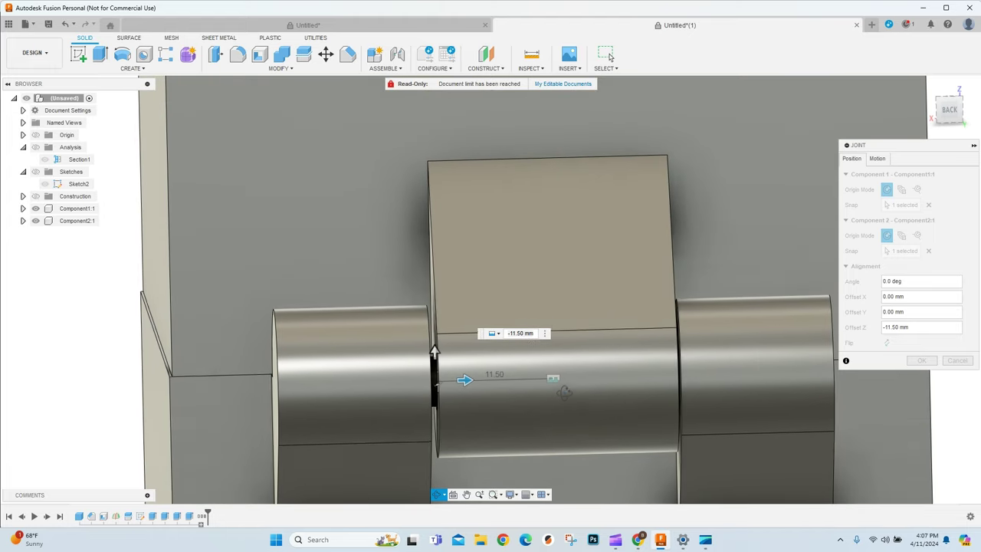
{"action": "left_click_drag", "start_coordinate": [550, 388], "coordinate": [542, 393]}
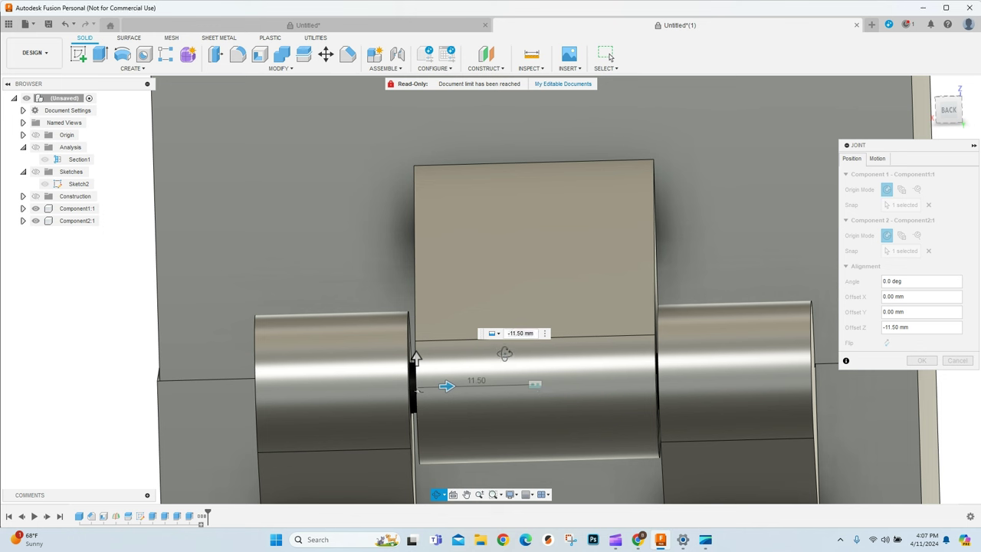
{"action": "key", "text": "Escape"}
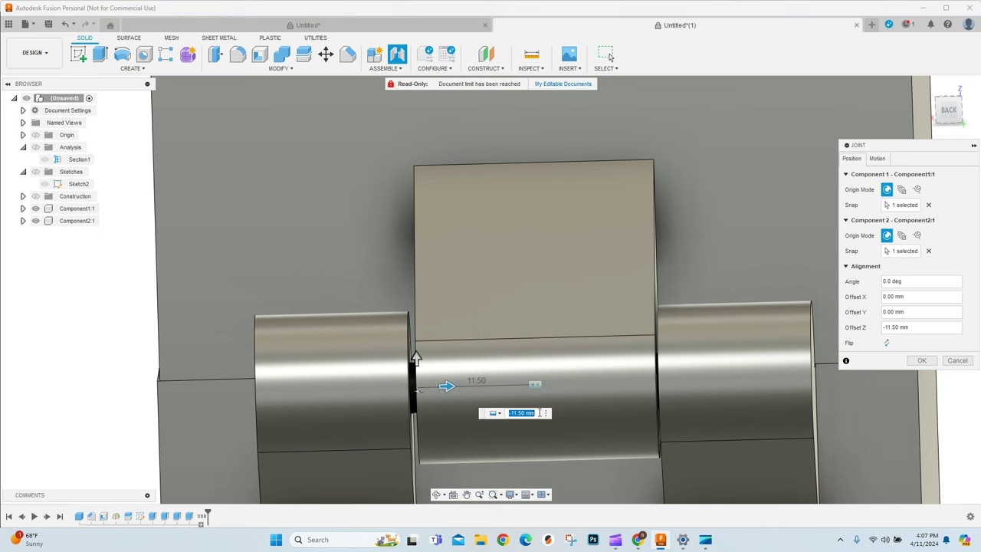
{"action": "left_click_drag", "start_coordinate": [448, 386], "coordinate": [448, 389]}
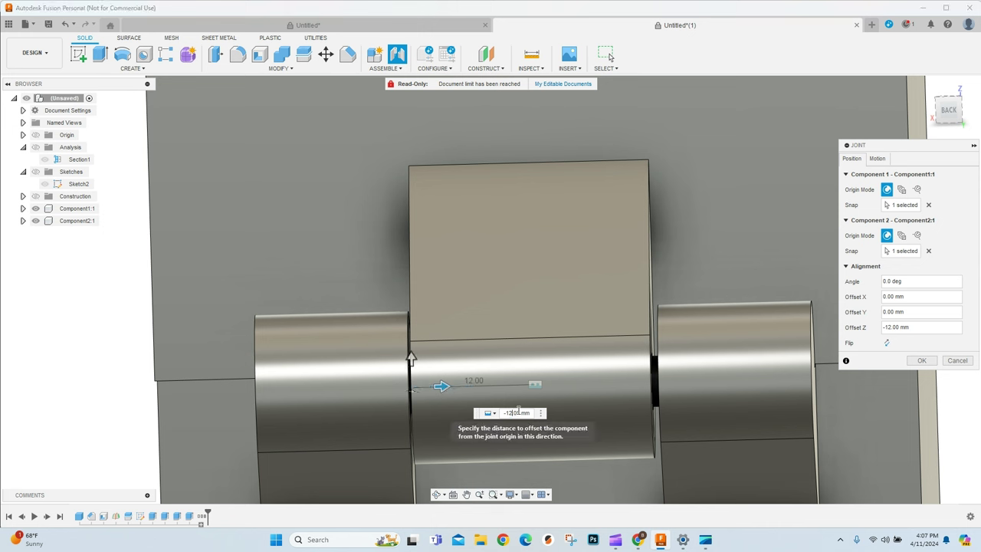
{"action": "key", "text": "Return"}
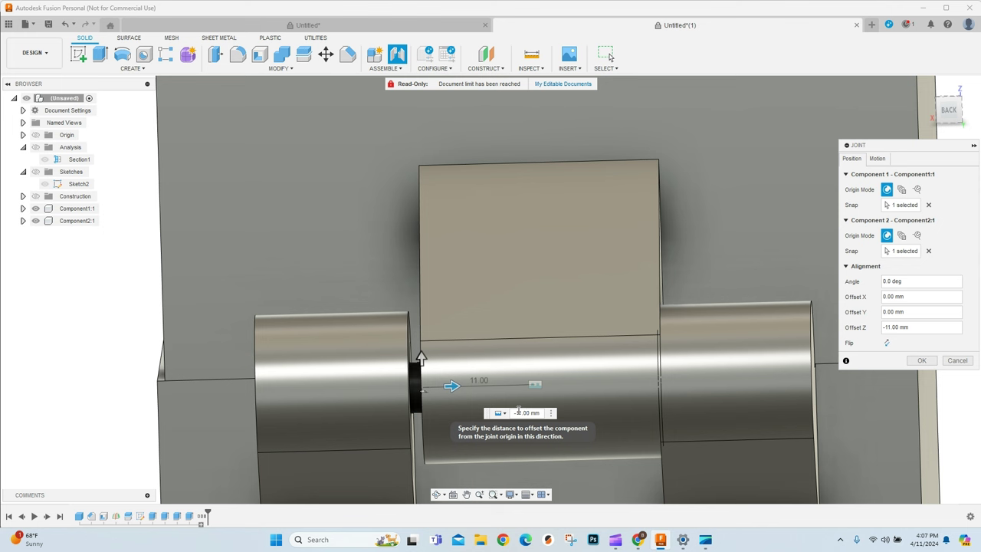
{"action": "type", "text": "5"}
{"action": "key", "text": "Return"}
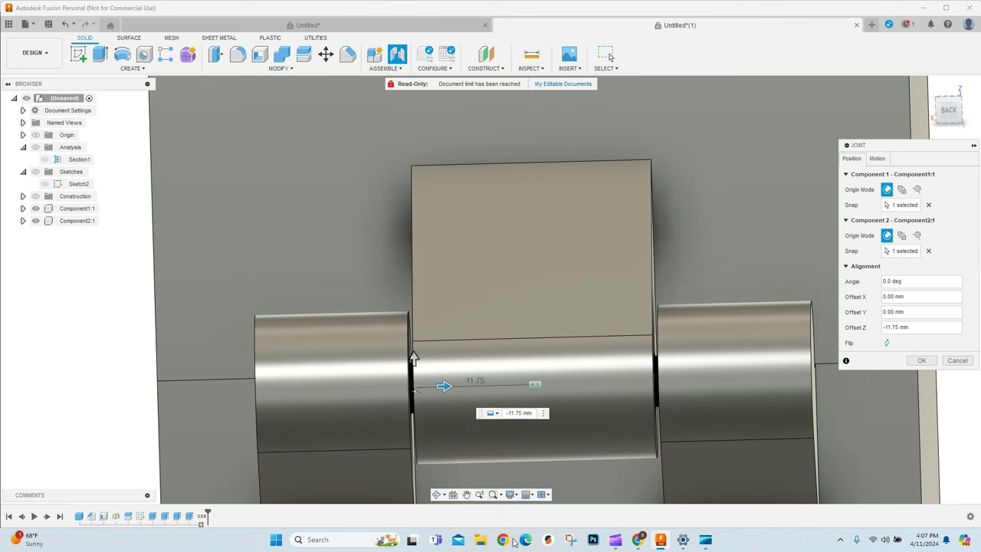
Swing the lid fully open around the hinge pin by setting the joint's angle to 180 deg, and accept the joint
{"action": "left_click", "coordinate": [436, 495]}
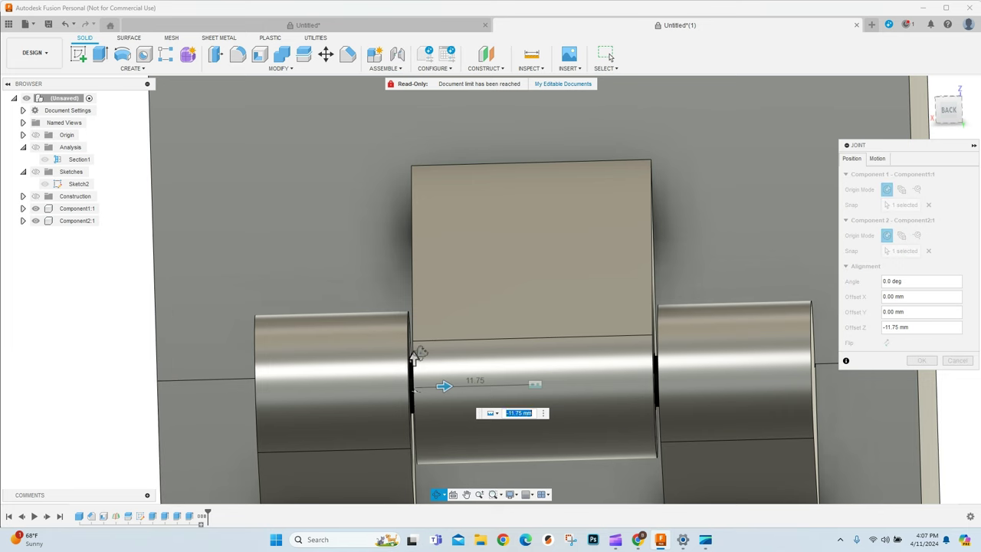
{"action": "left_click_drag", "start_coordinate": [441, 429], "coordinate": [946, 407]}
{"action": "key", "text": "Escape"}
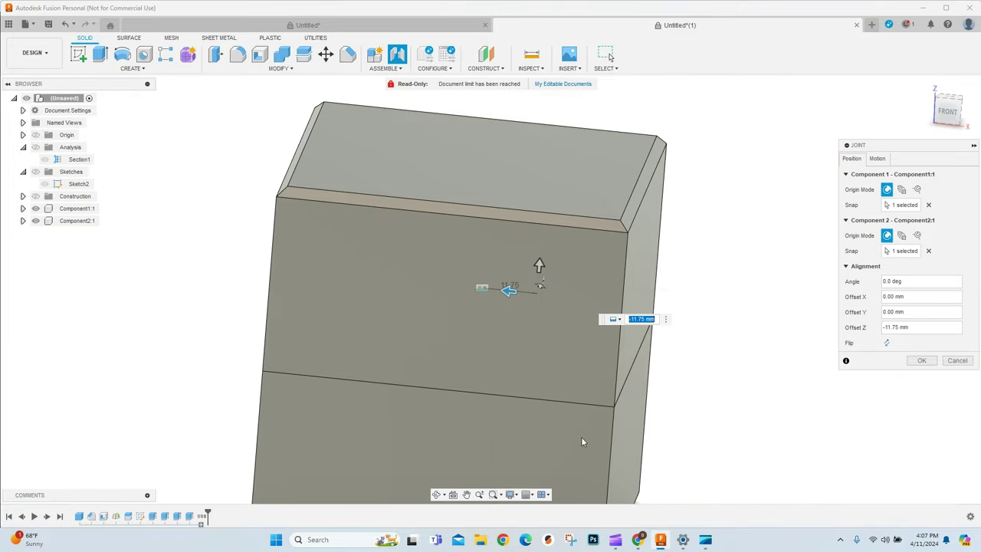
{"action": "left_click", "coordinate": [437, 494]}
{"action": "left_click", "coordinate": [956, 111]}
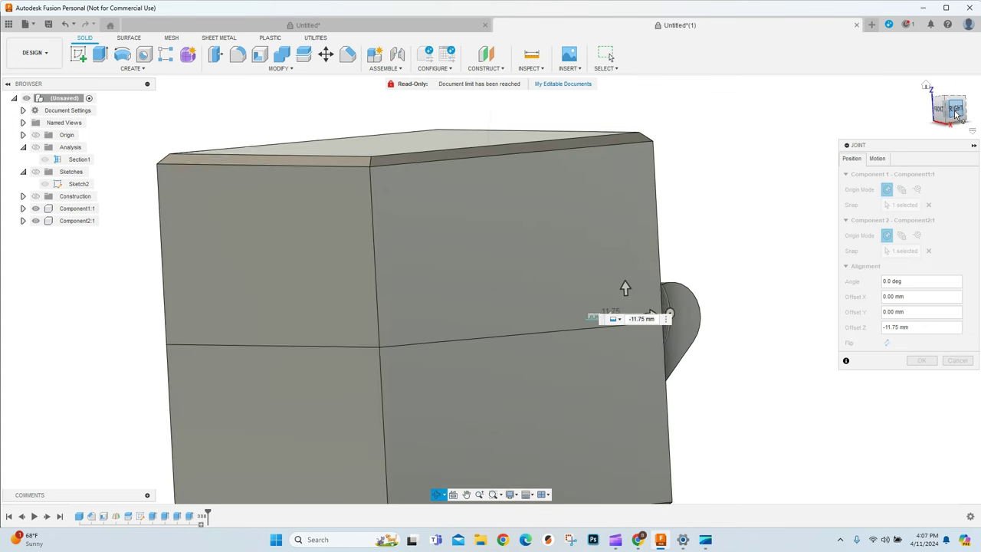
{"action": "key", "text": "Escape"}
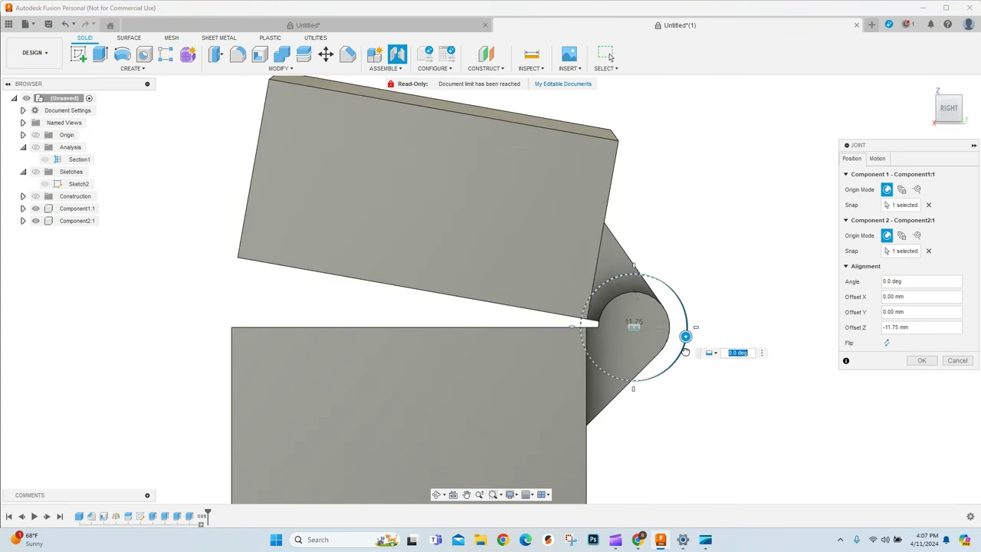
{"action": "left_click_drag", "start_coordinate": [684, 351], "coordinate": [580, 328]}
{"action": "scroll", "coordinate": [307, 425], "scroll_direction": "down", "scroll_amount": 5}
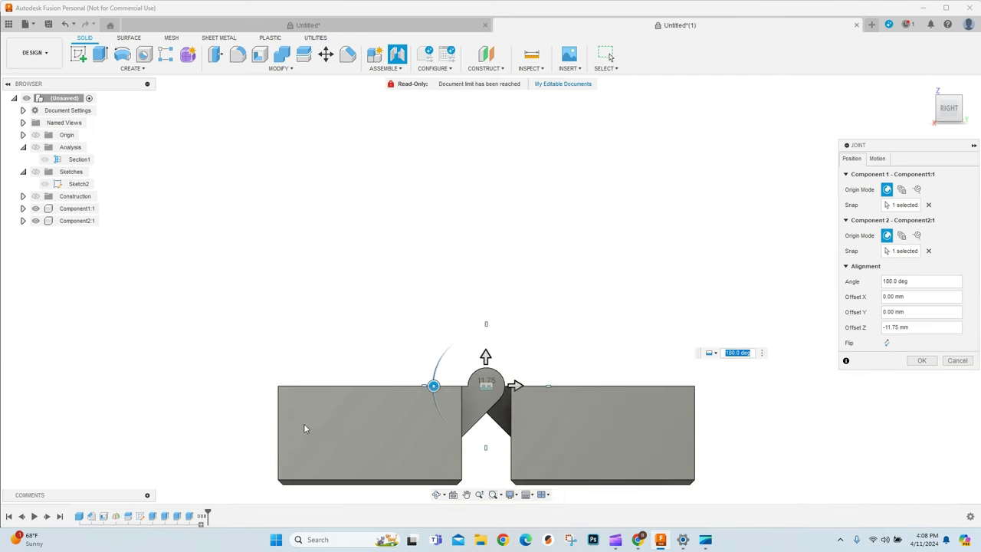
{"action": "left_click", "coordinate": [437, 494]}
{"action": "left_click_drag", "start_coordinate": [459, 253], "coordinate": [474, 440]}
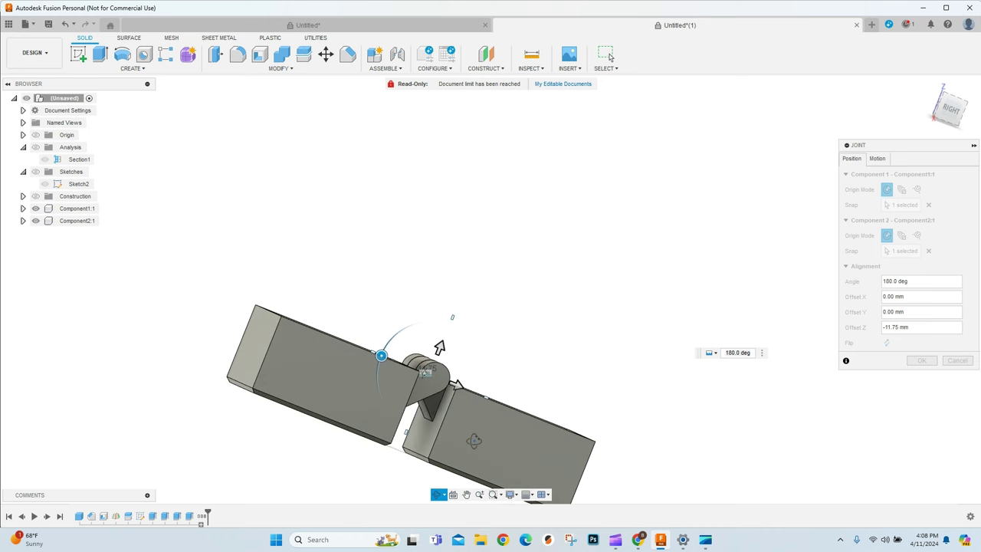
{"action": "left_click_drag", "start_coordinate": [367, 331], "coordinate": [486, 402]}
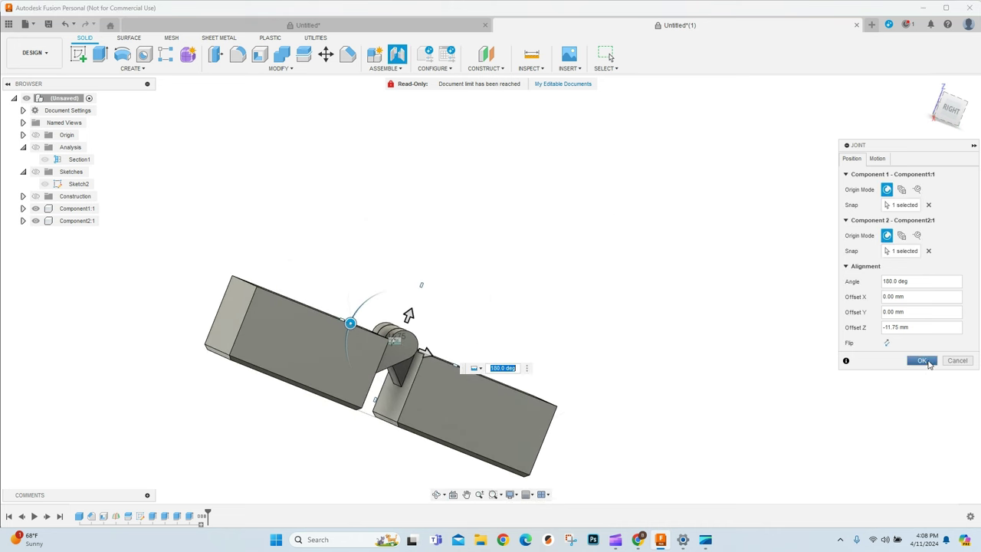
{"action": "left_click", "coordinate": [921, 360]}
Sketch a rectangle 20 mm wide and 16 mm high on the front face of the lower box half
{"action": "left_click", "coordinate": [953, 109]}
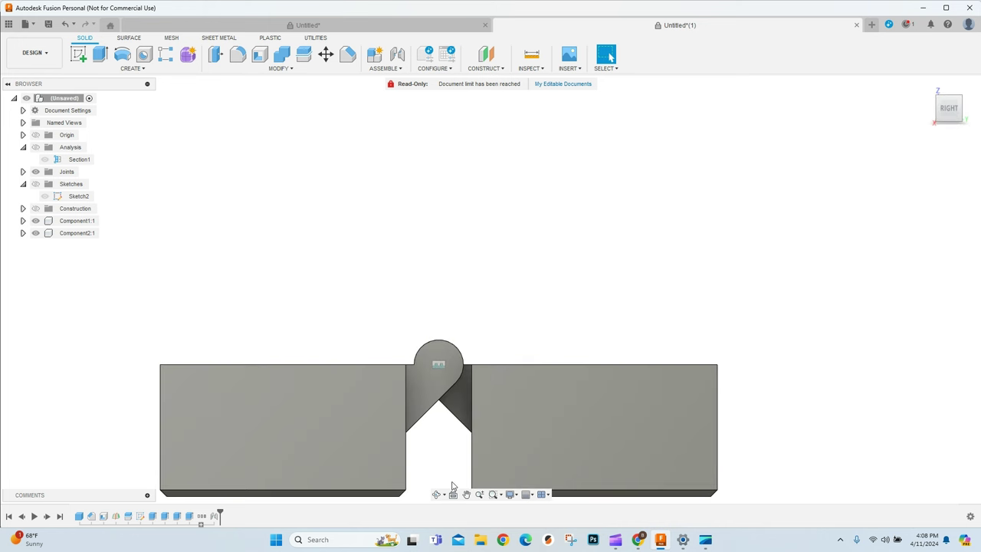
{"action": "left_click", "coordinate": [930, 110]}
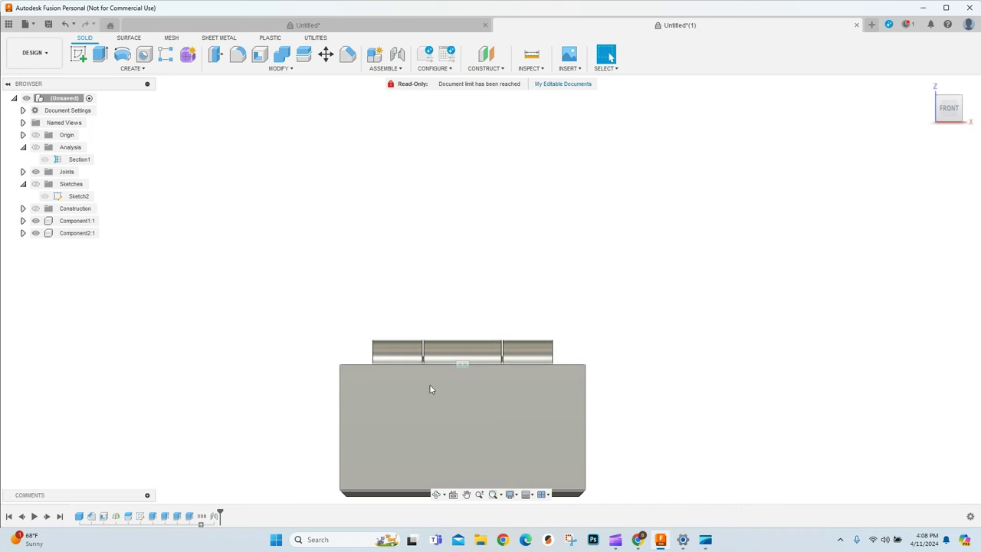
{"action": "left_click", "coordinate": [78, 54]}
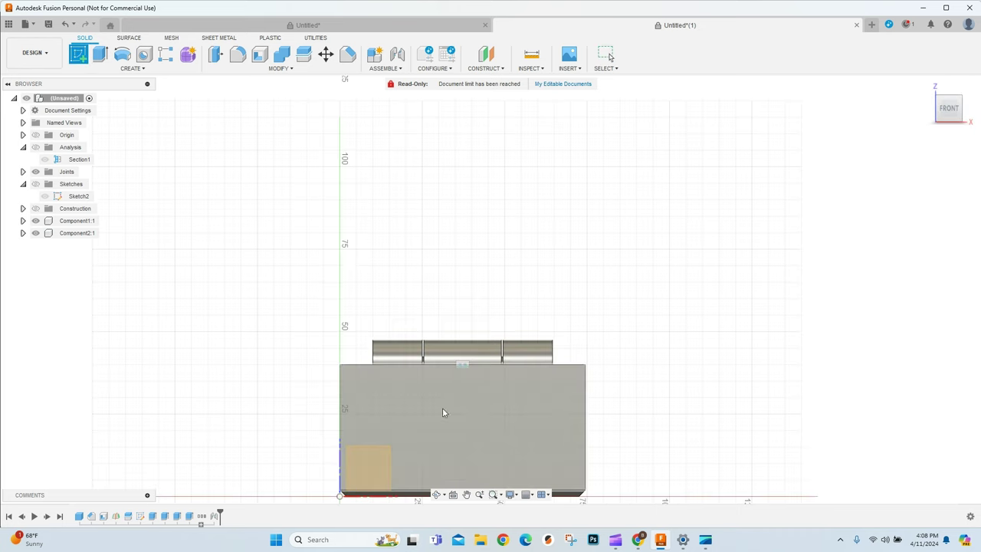
{"action": "left_click", "coordinate": [470, 408]}
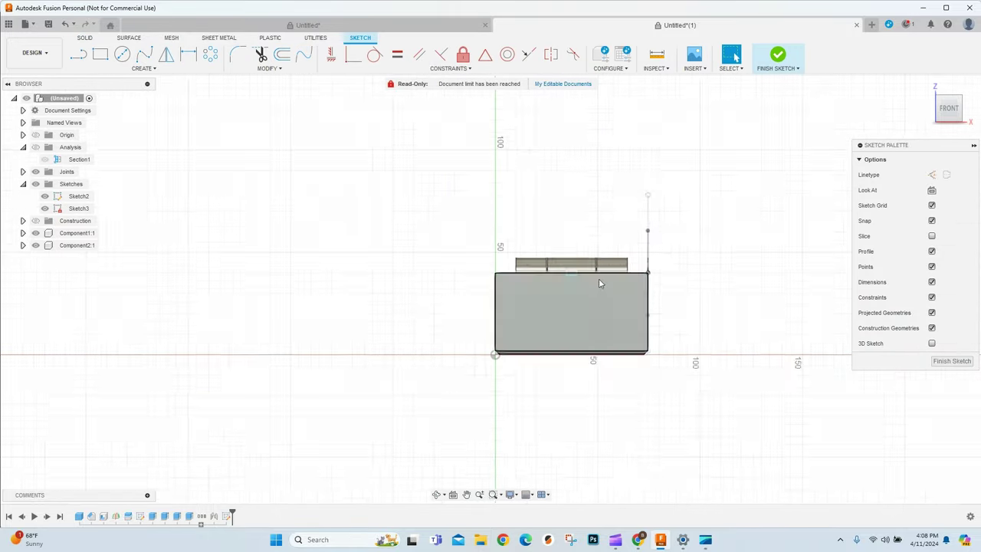
{"action": "scroll", "coordinate": [600, 283], "scroll_direction": "up", "scroll_amount": 5}
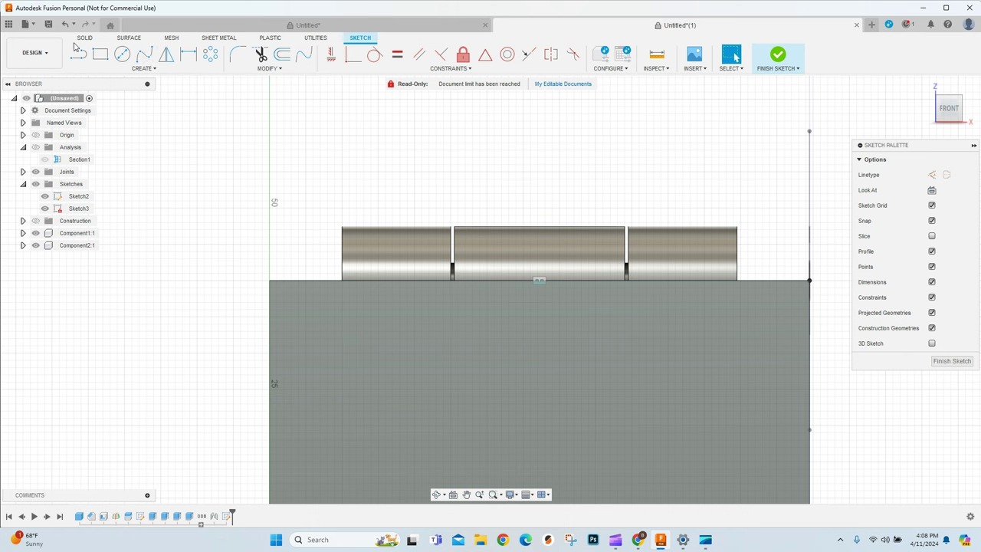
{"action": "key", "text": "r"}
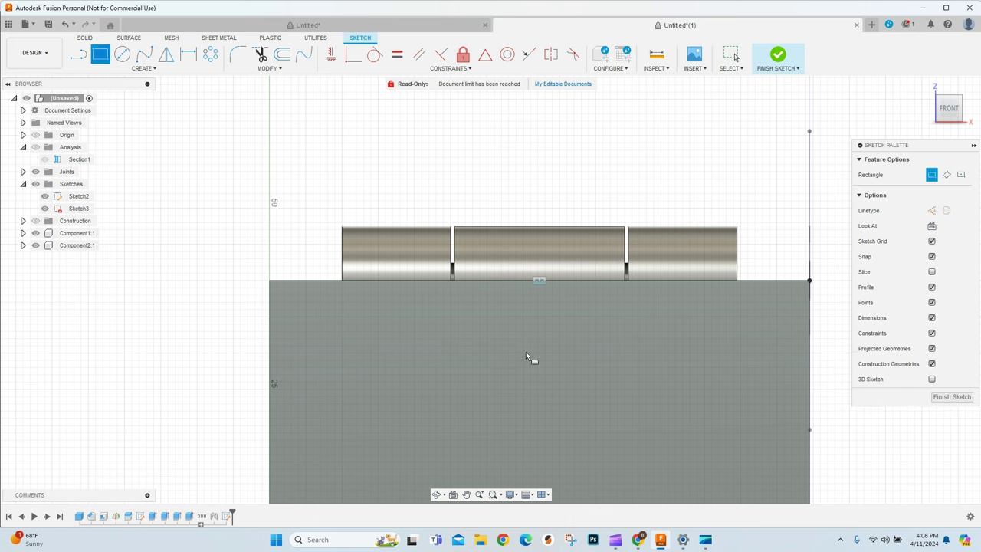
{"action": "left_click", "coordinate": [450, 317]}
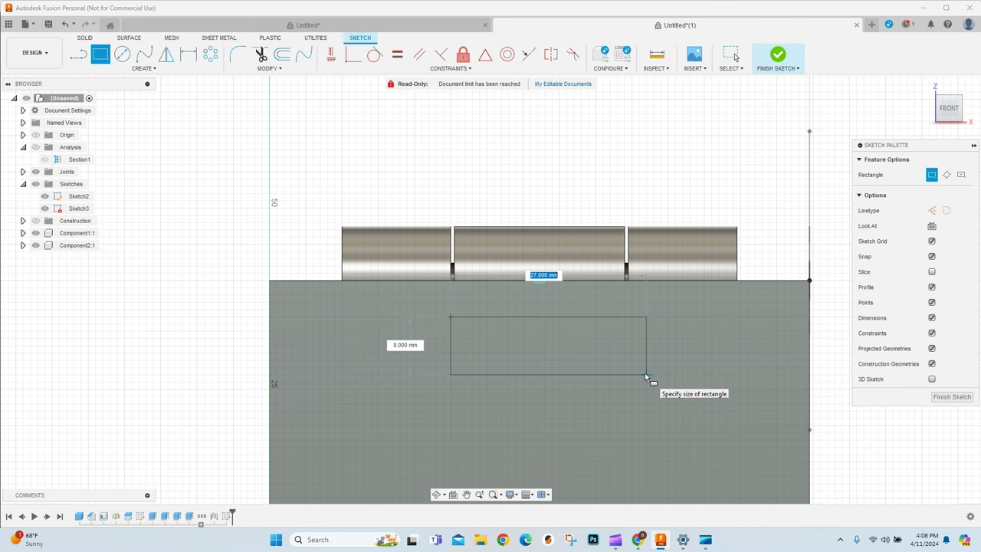
{"action": "type", "text": "20"}
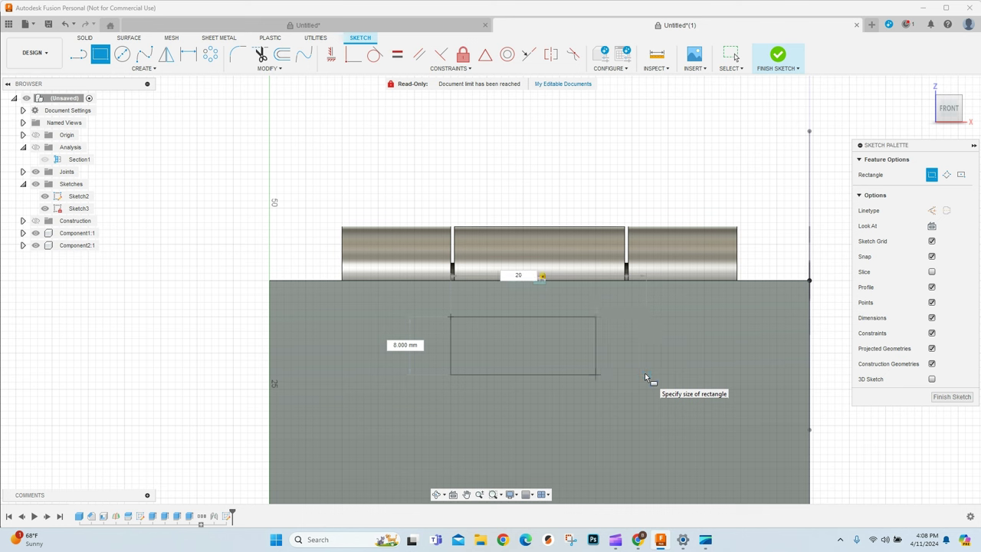
{"action": "key", "text": "Tab"}
{"action": "type", "text": "16"}
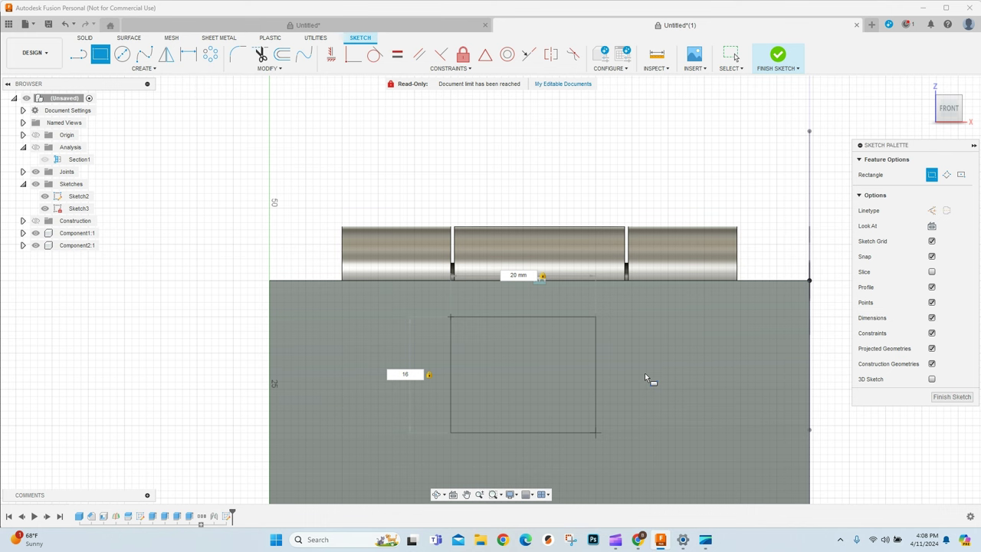
{"action": "key", "text": "Return"}
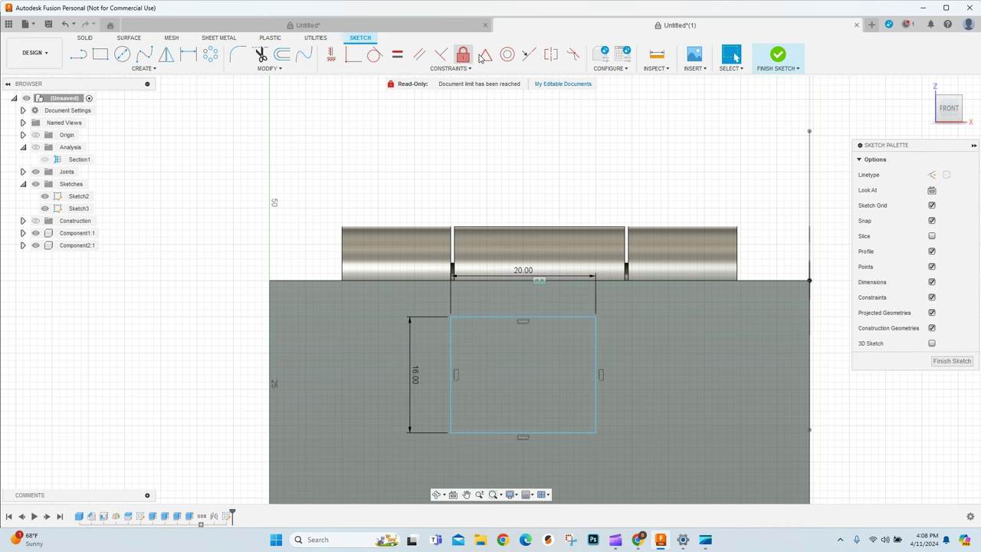
Centre the rectangle's upper edge on the front face's top edge with a Midpoint constraint
{"action": "left_click", "coordinate": [484, 58]}
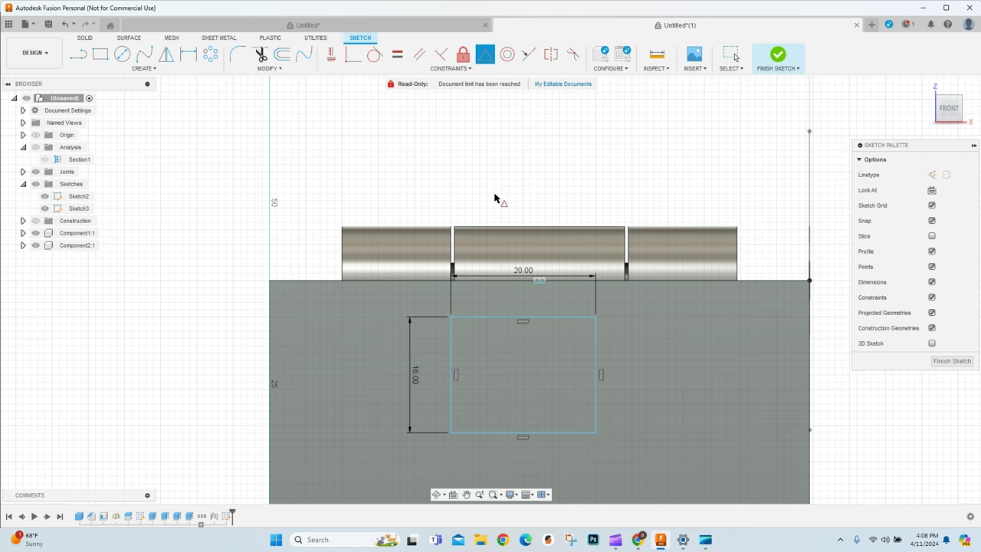
{"action": "scroll", "coordinate": [539, 256], "scroll_direction": "up", "scroll_amount": 4}
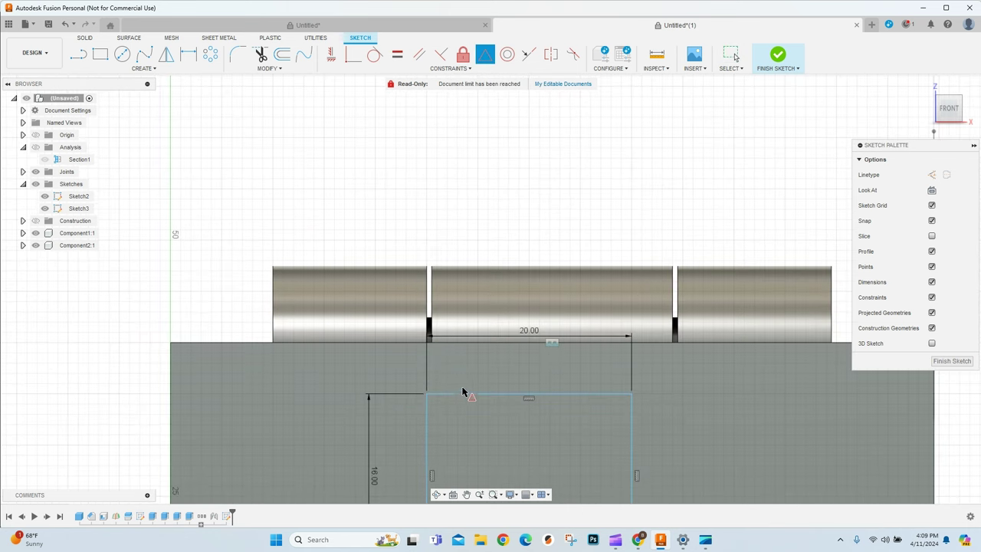
{"action": "left_click", "coordinate": [467, 393]}
{"action": "left_click", "coordinate": [501, 346]}
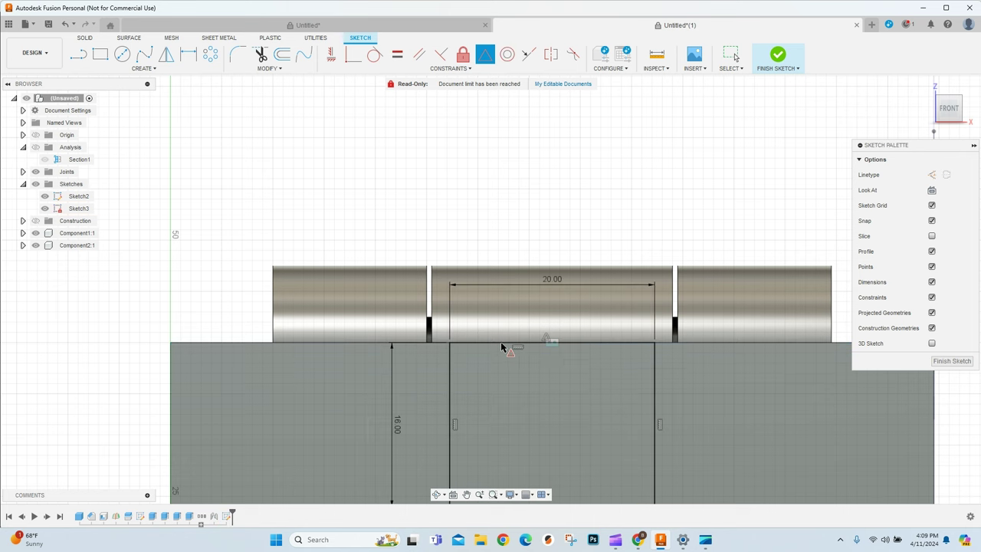
{"action": "scroll", "coordinate": [420, 183], "scroll_direction": "down", "scroll_amount": 1}
{"action": "scroll", "coordinate": [420, 183], "scroll_direction": "down", "scroll_amount": 2}
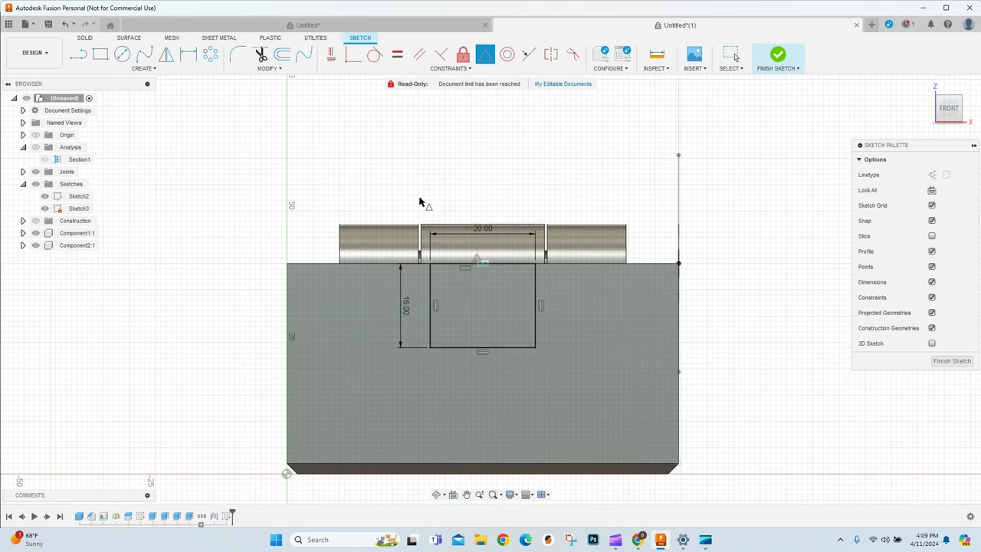
{"action": "scroll", "coordinate": [421, 202], "scroll_direction": "up", "scroll_amount": 1}
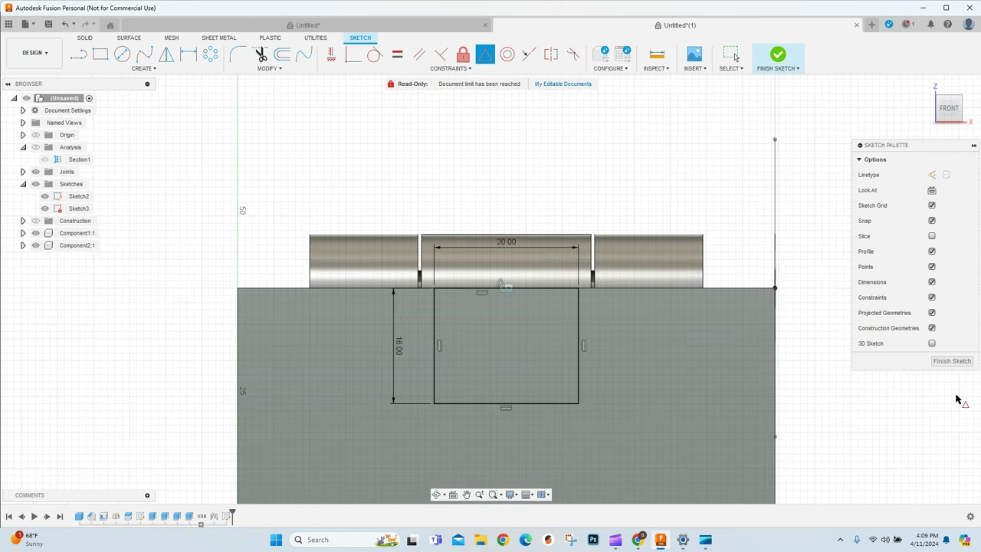
Delete the midpoint constraint between the rectangle's upper edge and the box rim
{"action": "left_click", "coordinate": [732, 55]}
{"action": "scroll", "coordinate": [512, 270], "scroll_direction": "up", "scroll_amount": 5}
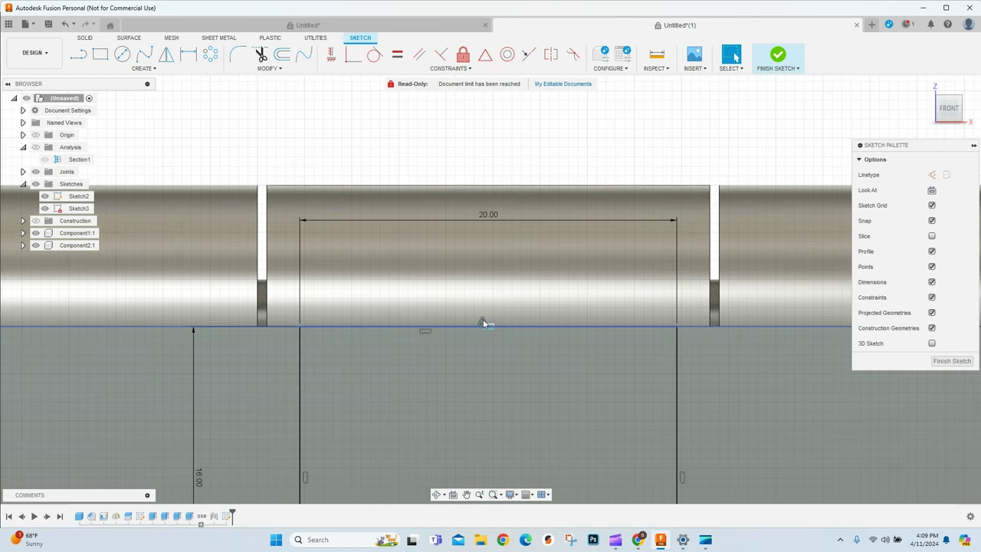
{"action": "left_click", "coordinate": [482, 322]}
{"action": "right_click", "coordinate": [483, 322]}
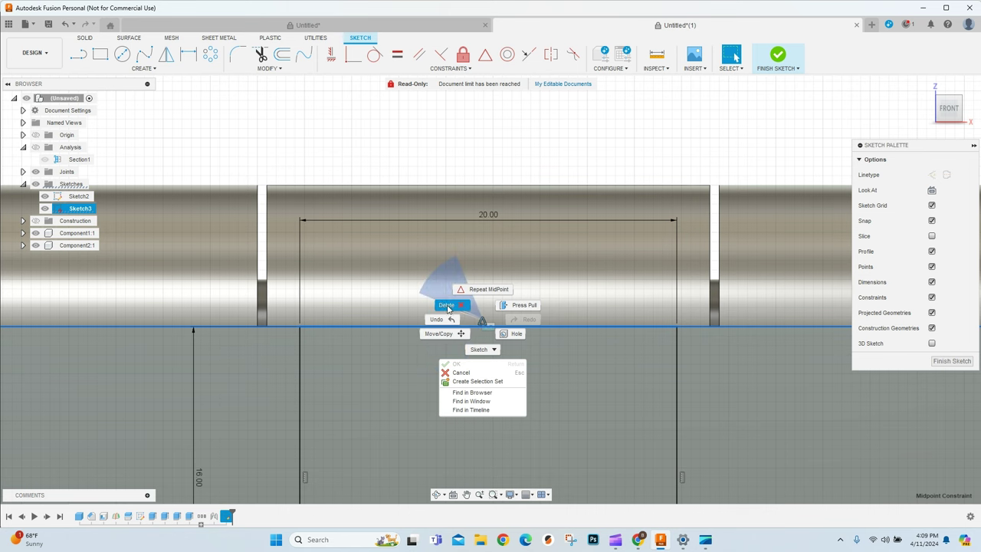
{"action": "left_click", "coordinate": [448, 306]}
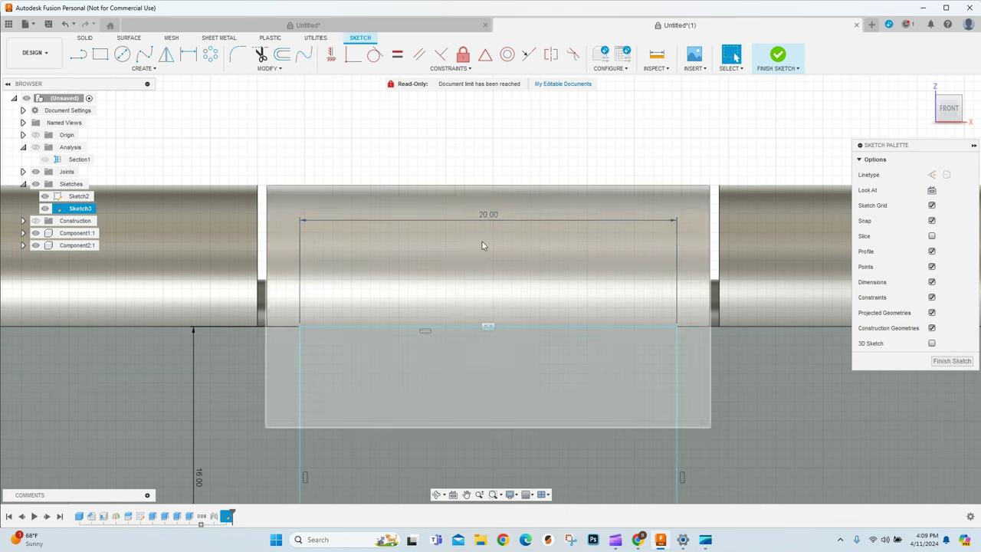
Move all four sides of the rectangle up 8 mm so that it straddles the box rim, and finish the sketch
{"action": "scroll", "coordinate": [484, 238], "scroll_direction": "down", "scroll_amount": 3}
{"action": "left_click", "coordinate": [502, 409]}
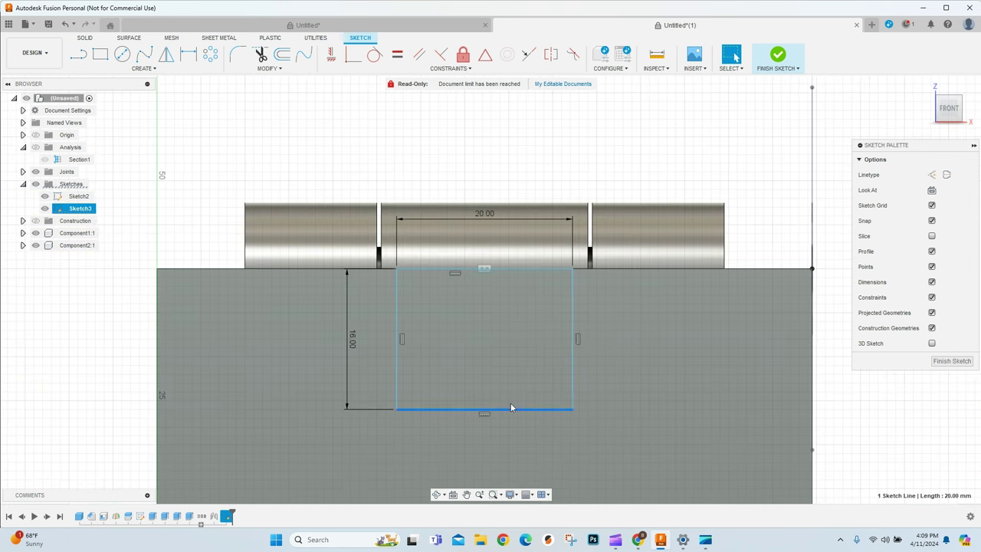
{"action": "left_click", "coordinate": [572, 338]}
{"action": "left_click", "coordinate": [396, 314]}
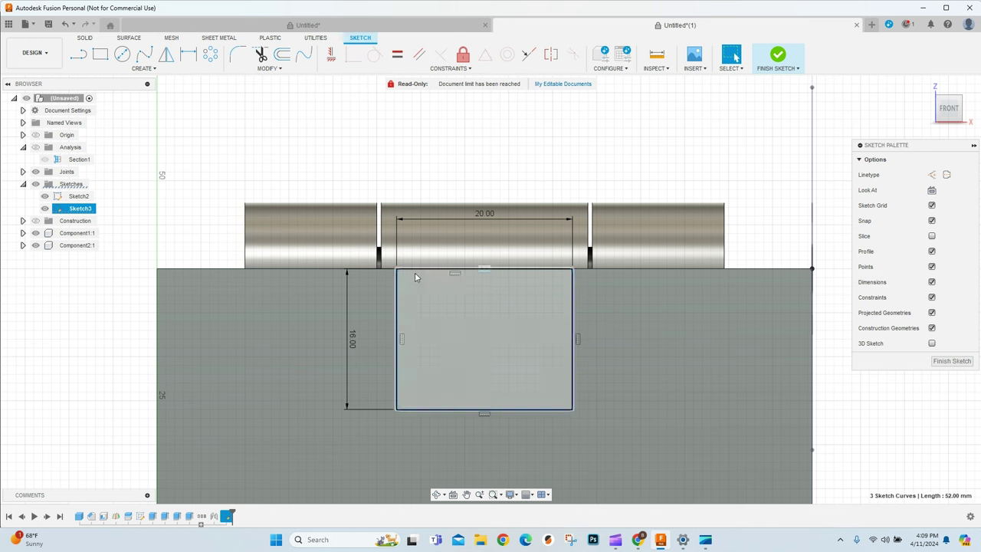
{"action": "left_click", "coordinate": [415, 268]}
{"action": "right_click", "coordinate": [419, 285]}
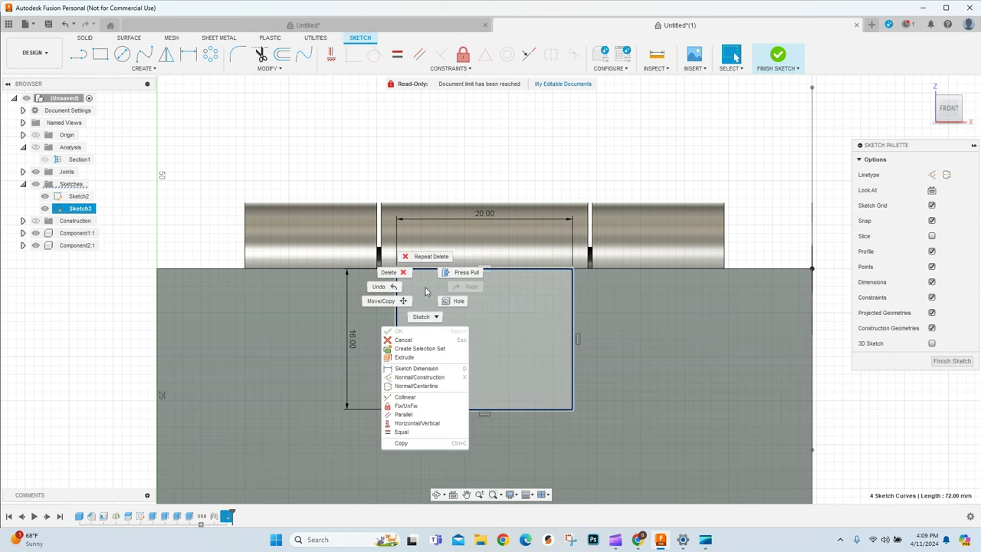
{"action": "left_click", "coordinate": [380, 301]}
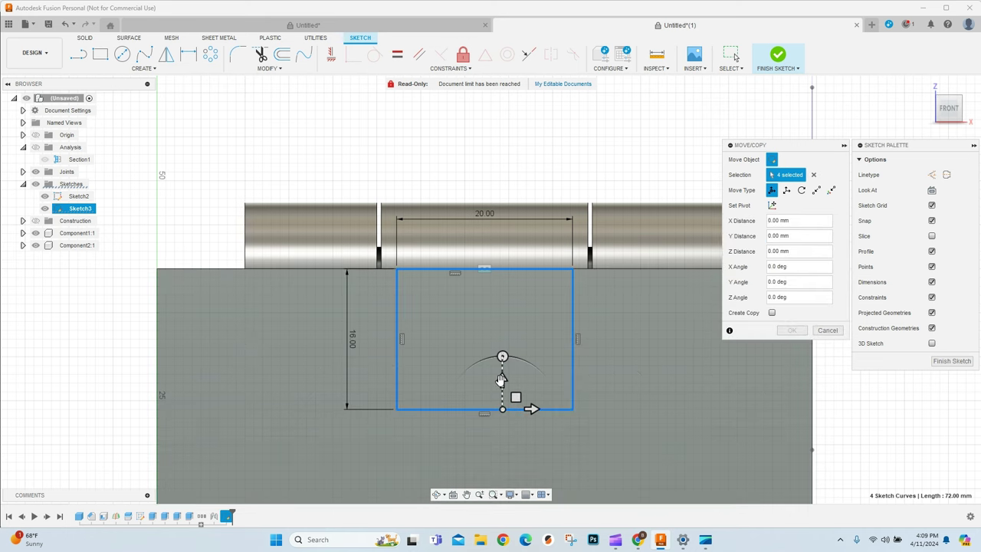
{"action": "left_click_drag", "start_coordinate": [499, 379], "coordinate": [499, 309]}
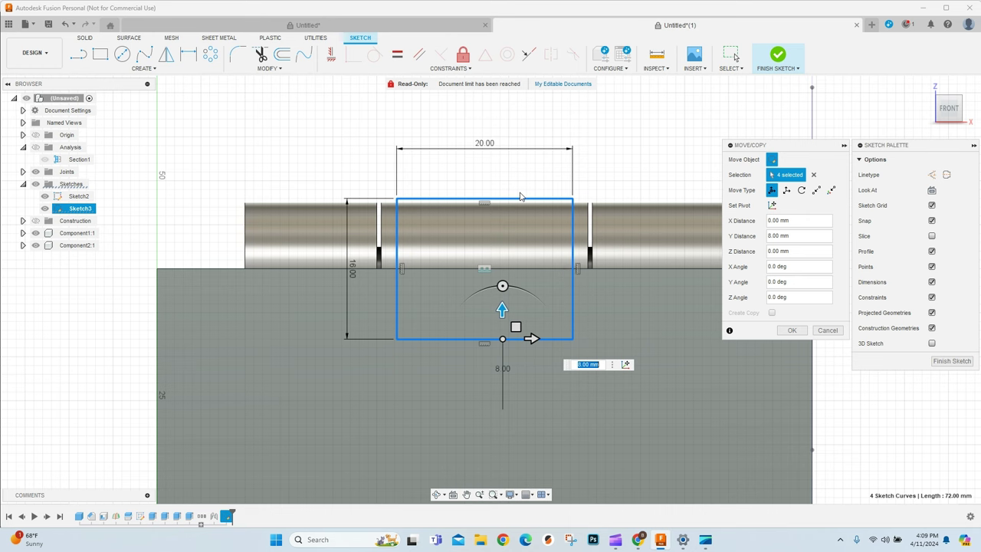
{"action": "left_click", "coordinate": [792, 330]}
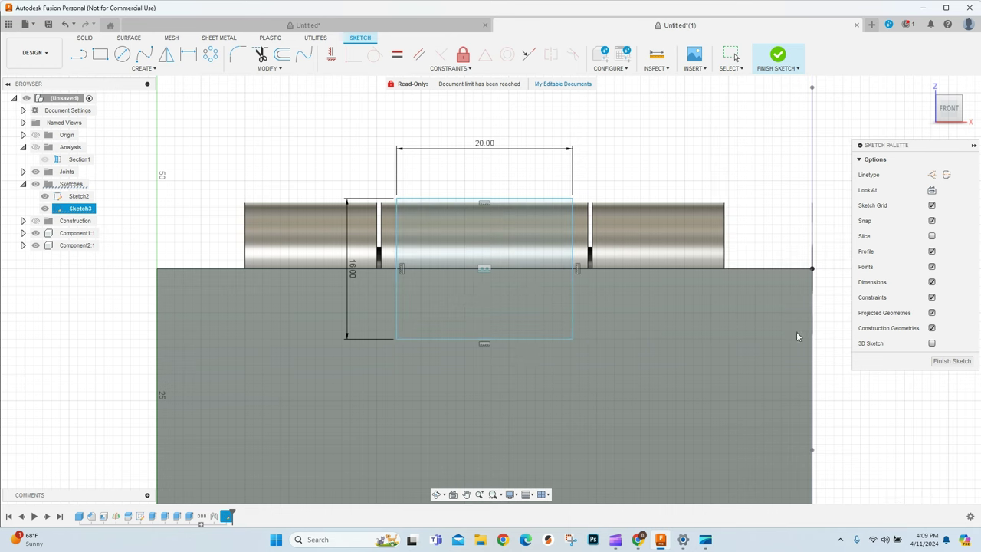
{"action": "left_click", "coordinate": [437, 494]}
{"action": "mouse_move", "coordinate": [505, 390]}
{"action": "left_mouse_down"}
{"action": "mouse_move", "coordinate": [523, 377]}
{"action": "mouse_move", "coordinate": [492, 378]}
{"action": "left_mouse_up"}
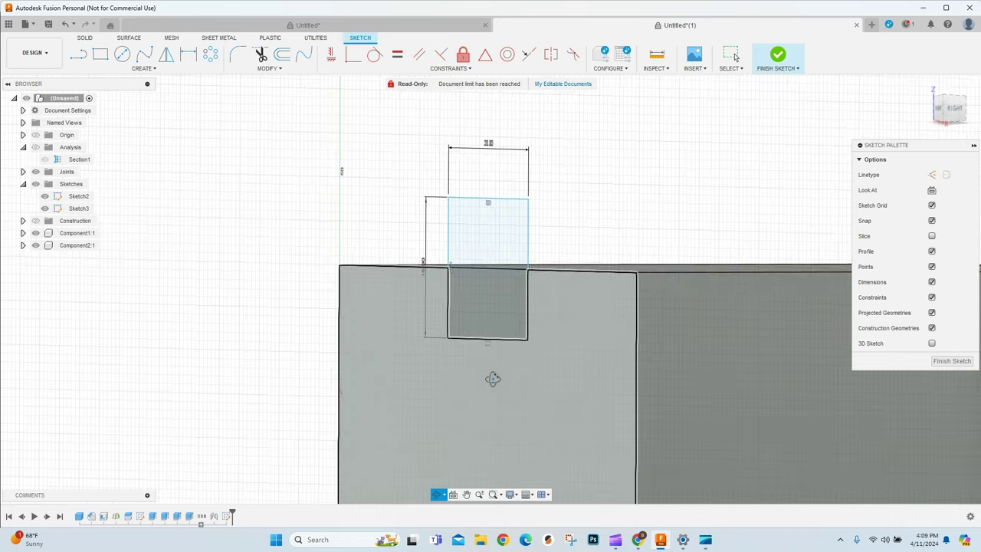
{"action": "left_click", "coordinate": [777, 57]}
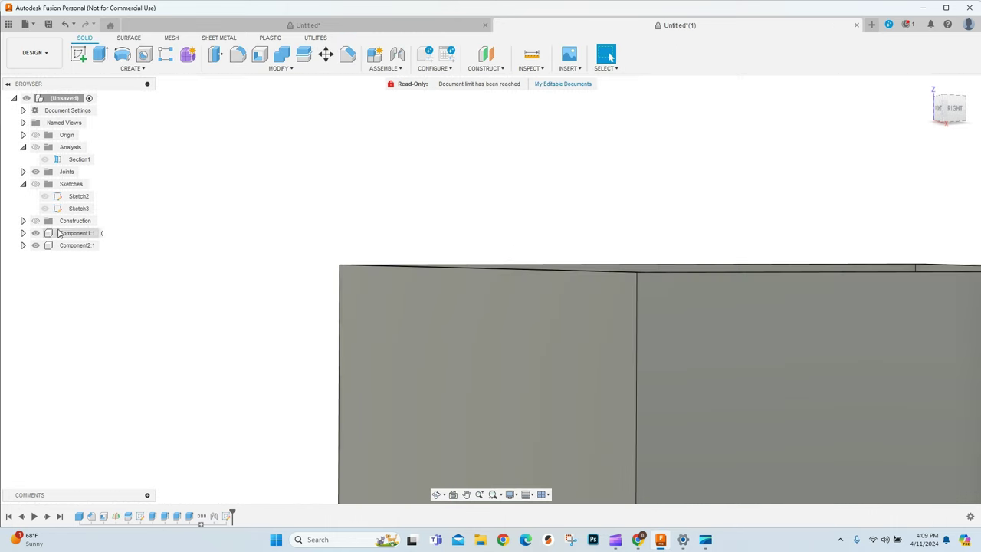
Show the sketches and extrude both halves of the front rectangle 2.5 mm outward, joined to the lower box half
{"action": "left_click", "coordinate": [35, 184]}
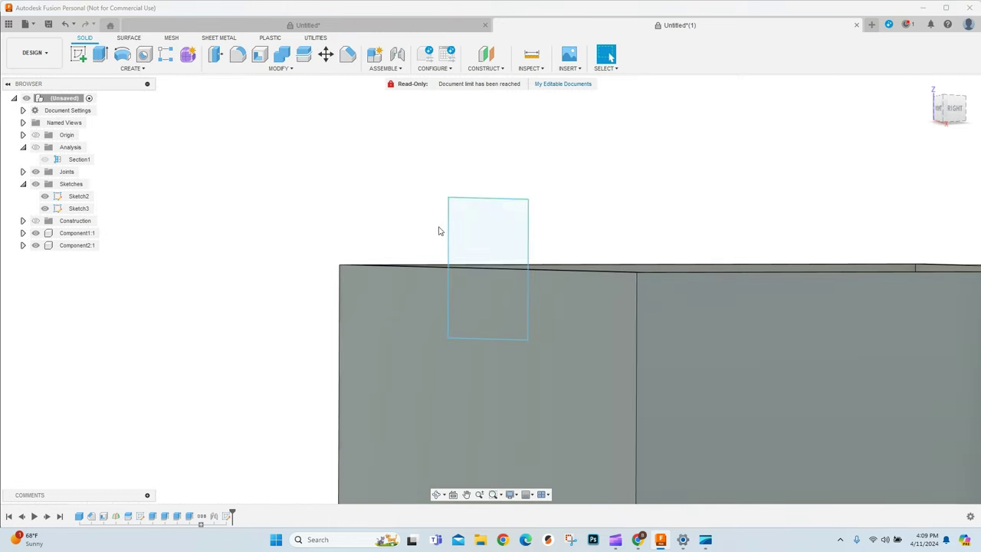
{"action": "left_click", "coordinate": [100, 53]}
{"action": "left_click", "coordinate": [499, 230]}
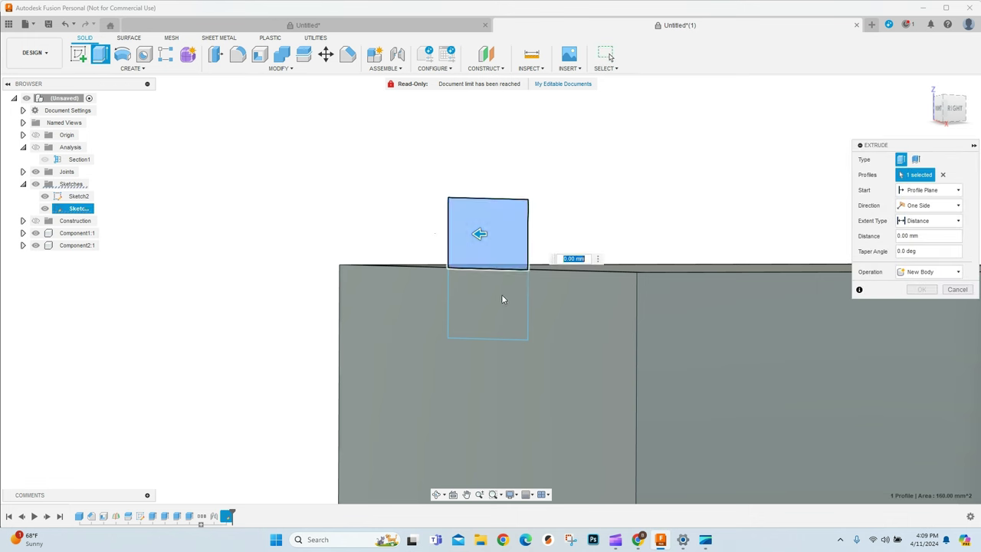
{"action": "left_click", "coordinate": [501, 295]}
{"action": "left_click_drag", "start_coordinate": [478, 302], "coordinate": [464, 305]}
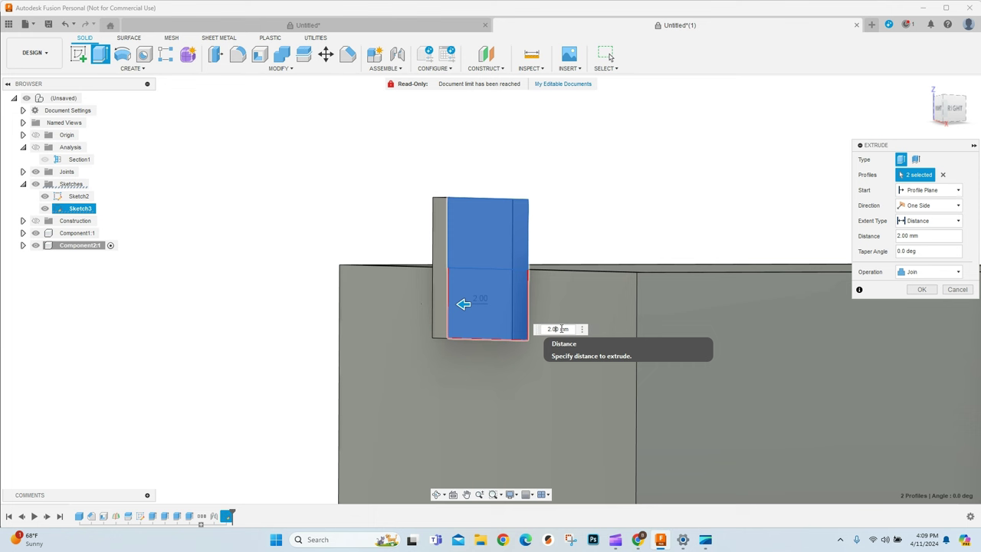
{"action": "key", "text": "Return"}
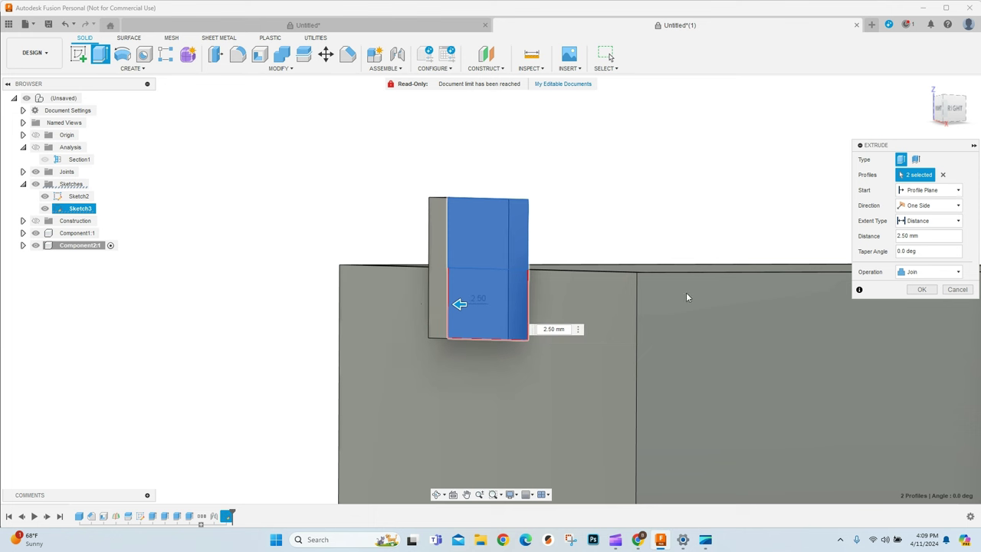
{"action": "left_click", "coordinate": [921, 288]}
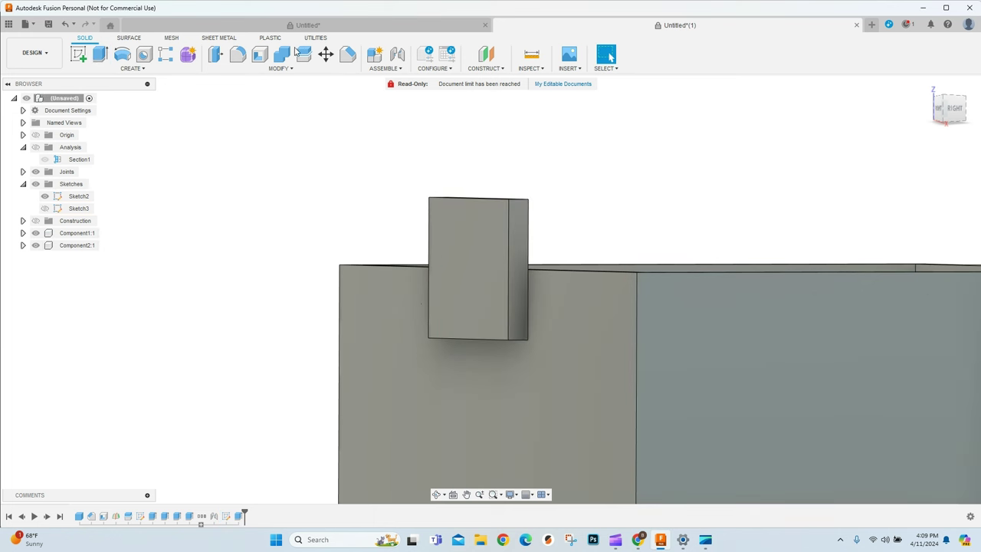
Chamfer all edges of the closure tab's front face with an equal distance of 2.5 mm
{"action": "left_click", "coordinate": [347, 54]}
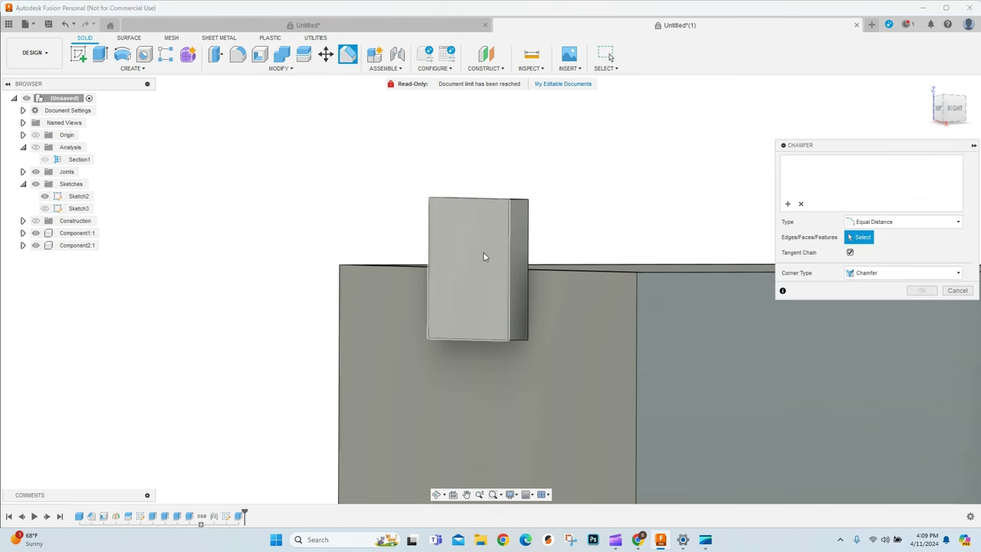
{"action": "left_click", "coordinate": [483, 252]}
{"action": "left_click_drag", "start_coordinate": [462, 345], "coordinate": [468, 337]}
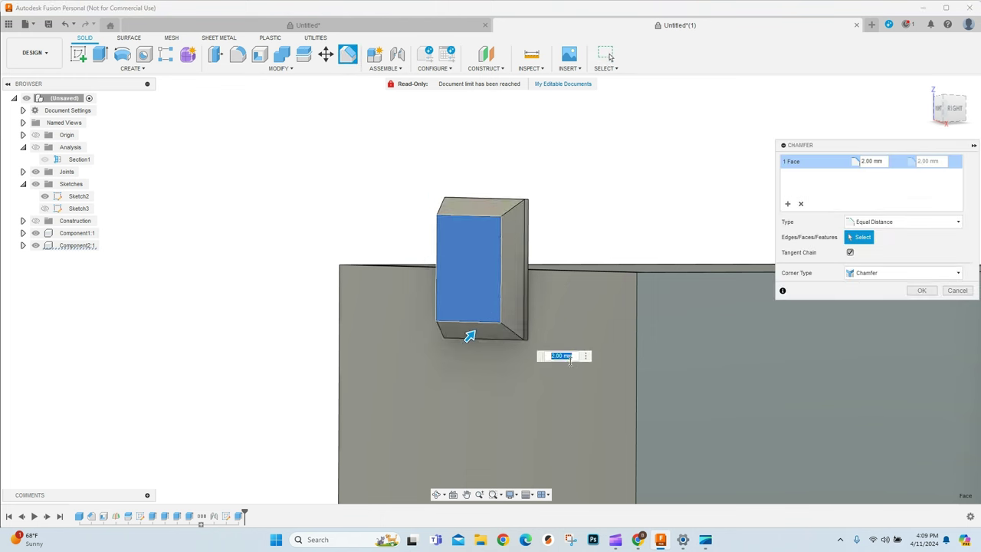
{"action": "left_click", "coordinate": [559, 356]}
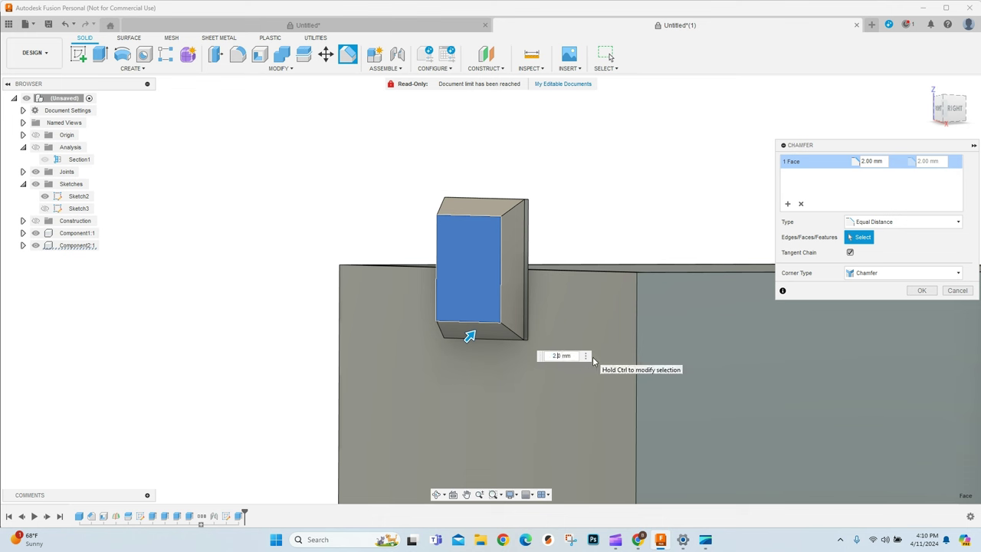
{"action": "type", "text": "5"}
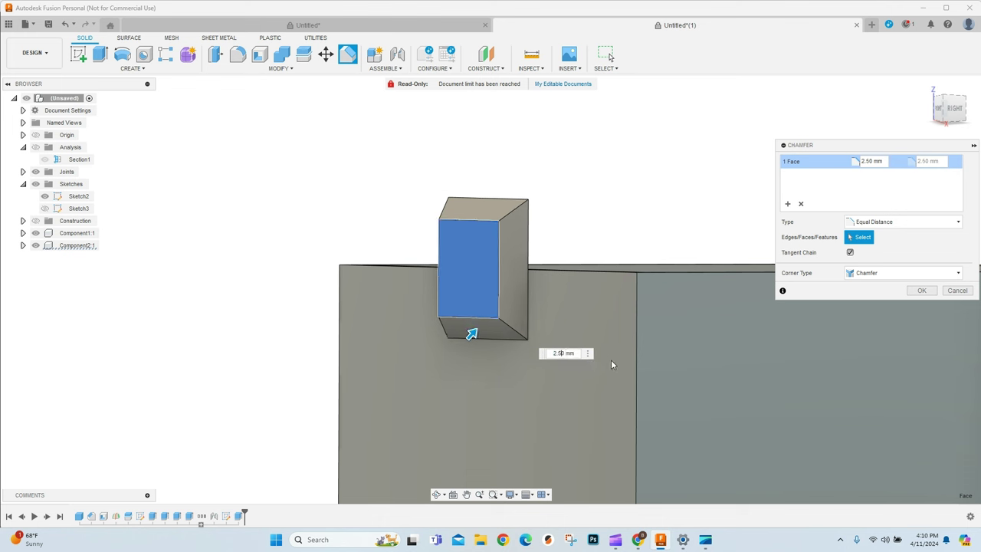
{"action": "left_click", "coordinate": [922, 290]}
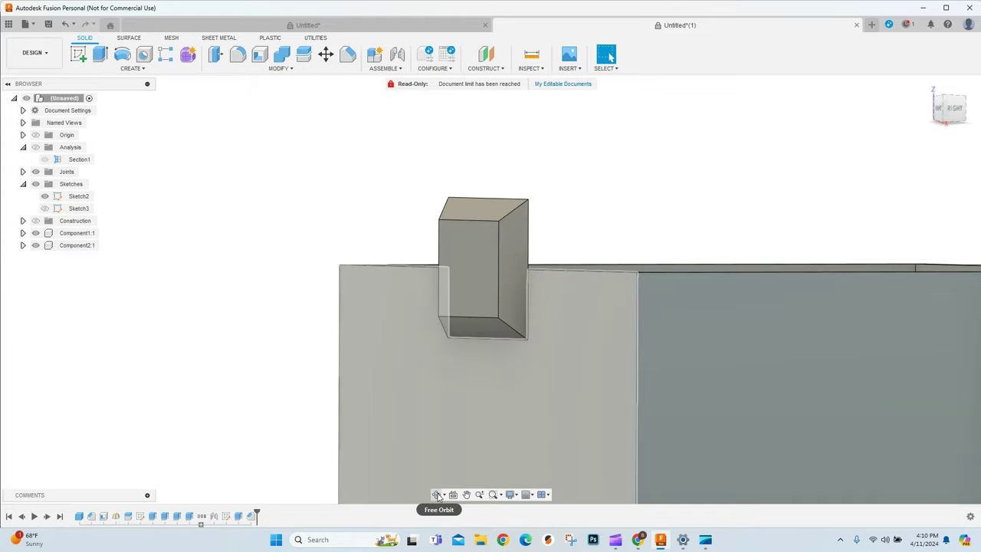
Start a sketch on the closure tab's inner face, above the box rim
{"action": "left_click", "coordinate": [437, 494]}
{"action": "left_click_drag", "start_coordinate": [474, 413], "coordinate": [669, 422]}
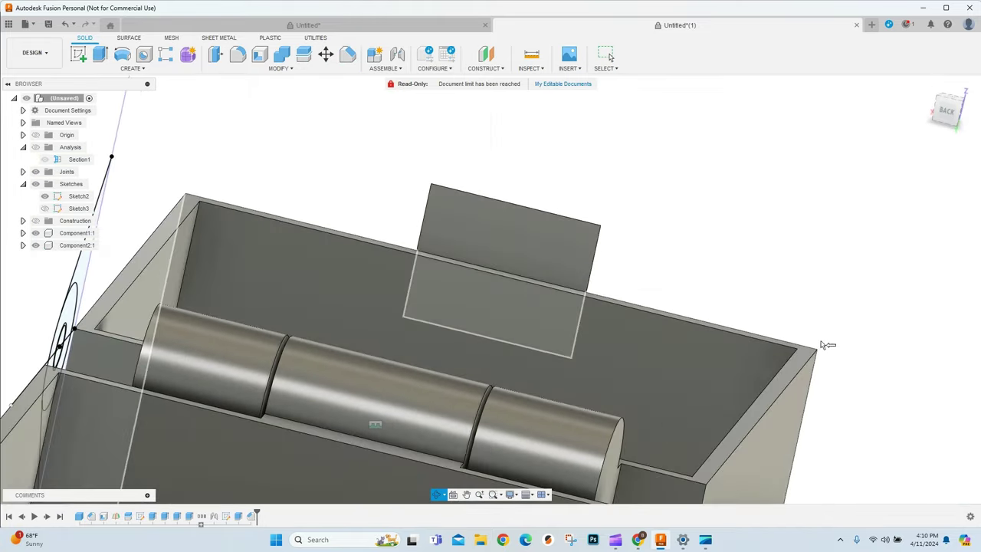
{"action": "key", "text": "Escape"}
{"action": "left_click", "coordinate": [79, 55]}
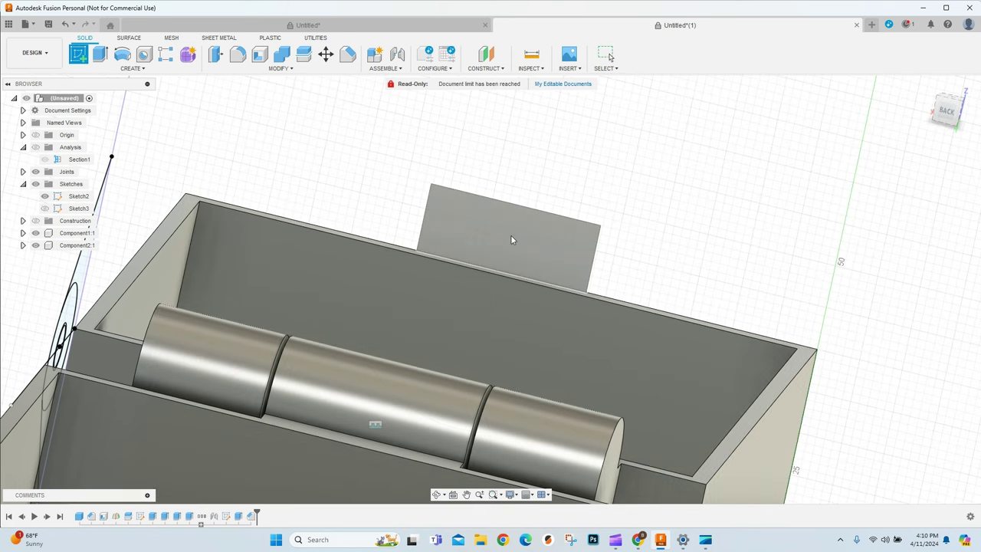
{"action": "left_click", "coordinate": [502, 229]}
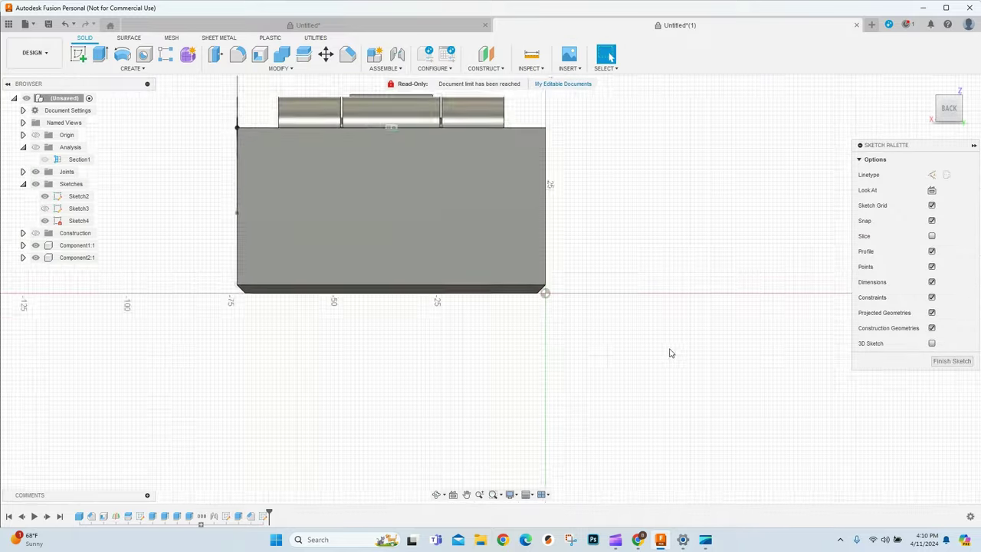
{"action": "left_click", "coordinate": [948, 110]}
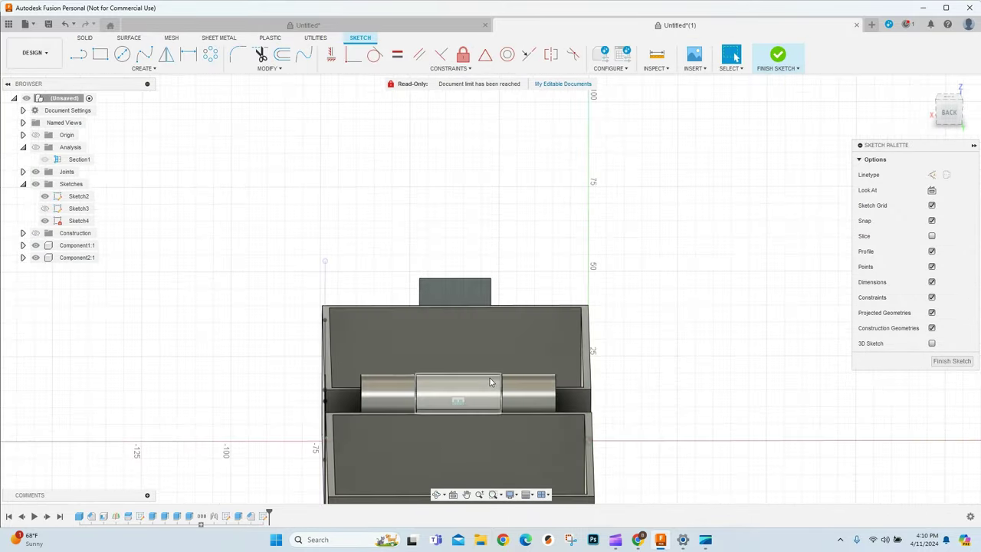
{"action": "scroll", "coordinate": [451, 216], "scroll_direction": "up", "scroll_amount": 5}
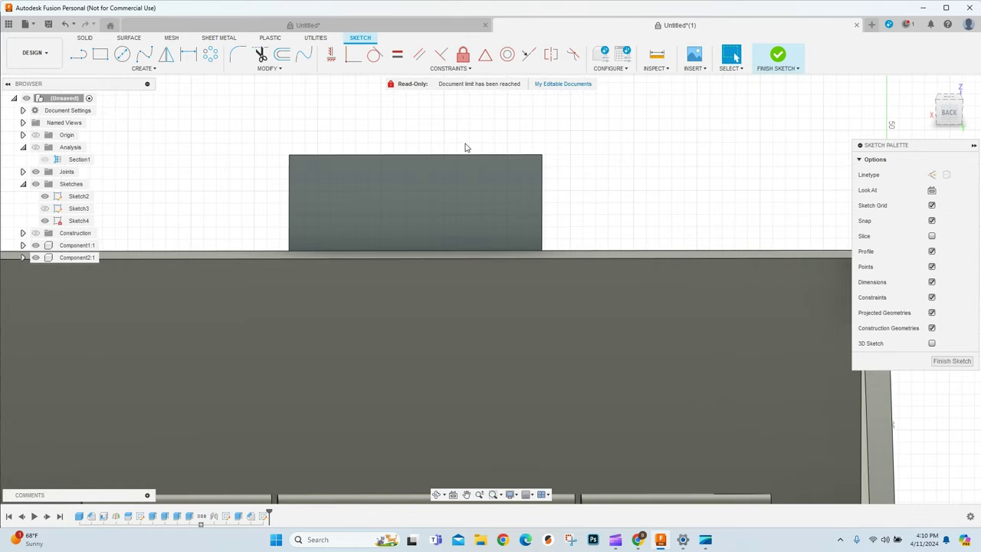
Sketch a rectangle 8 mm wide and 4 mm high on the closure tab's inner face
{"action": "left_click", "coordinate": [102, 56]}
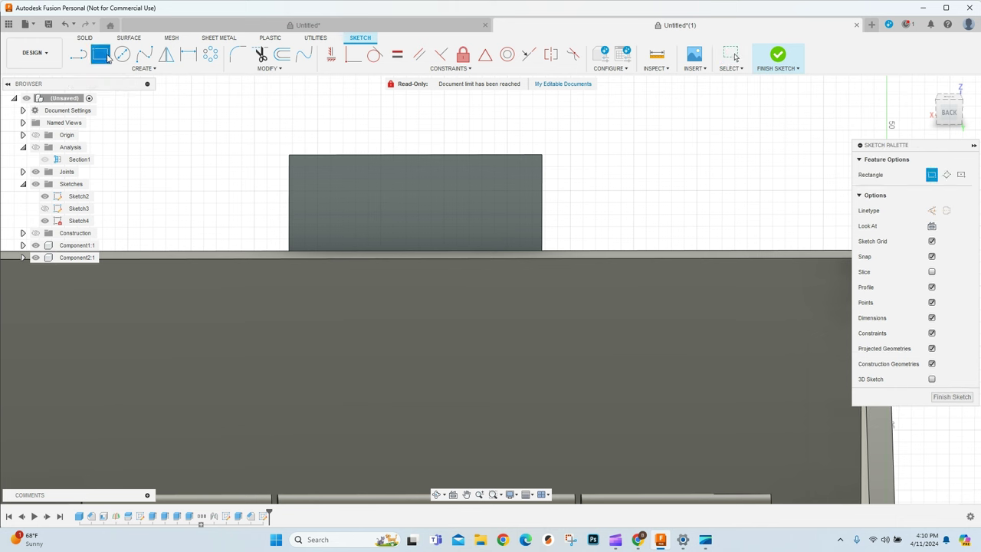
{"action": "left_click", "coordinate": [355, 167]}
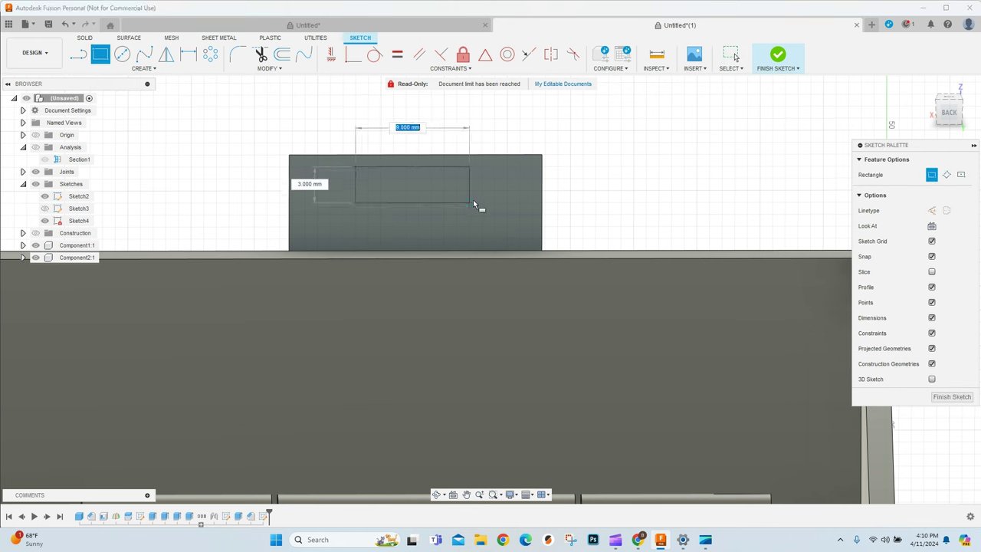
{"action": "type", "text": "8"}
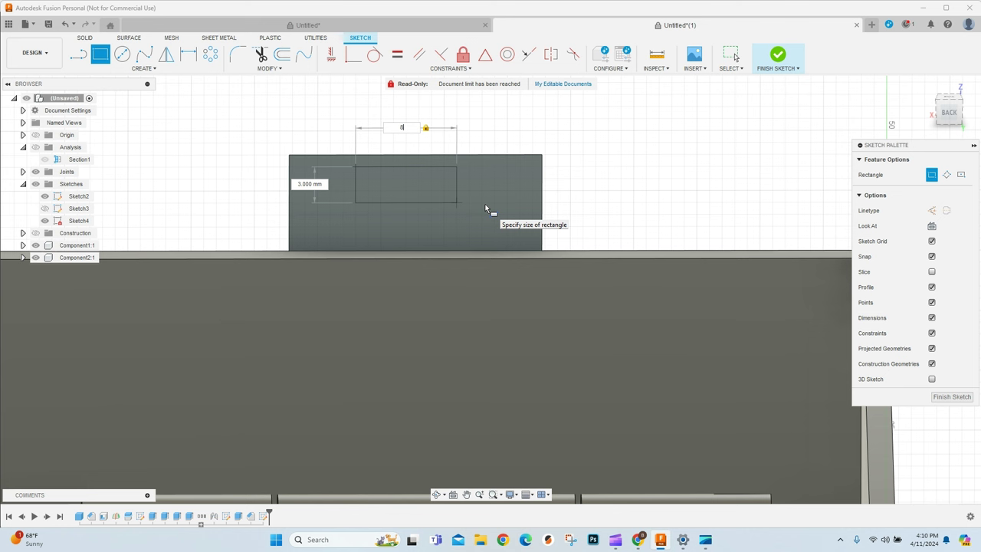
{"action": "key", "text": "Tab"}
{"action": "type", "text": "4"}
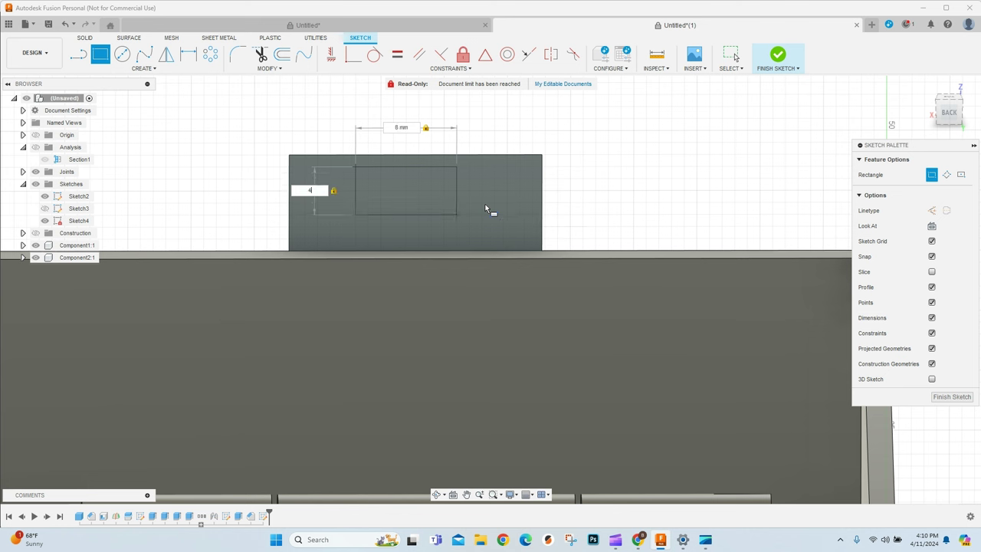
{"action": "key", "text": "Return"}
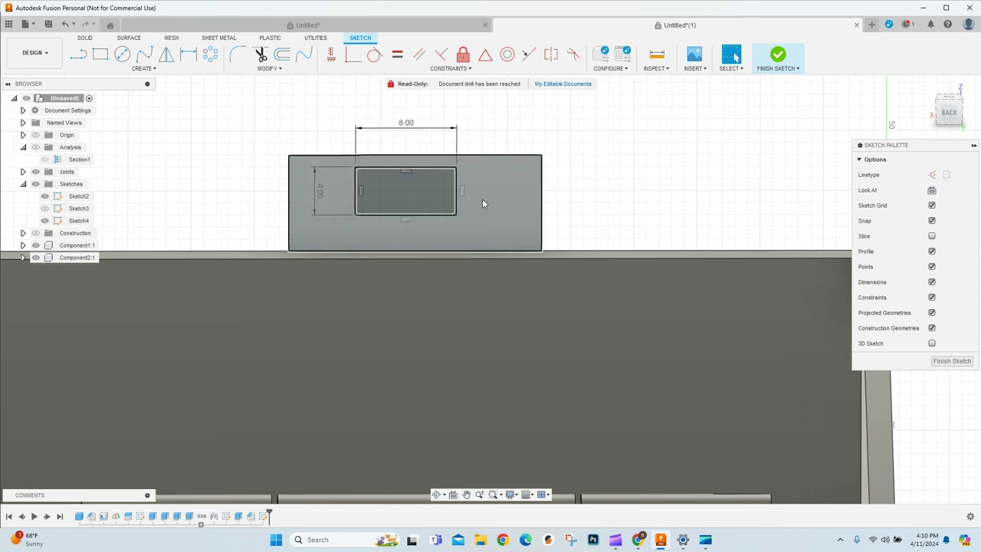
Centre the small rectangle's upper edge on the closure tab's top edge with a Midpoint constraint
{"action": "left_click", "coordinate": [485, 54]}
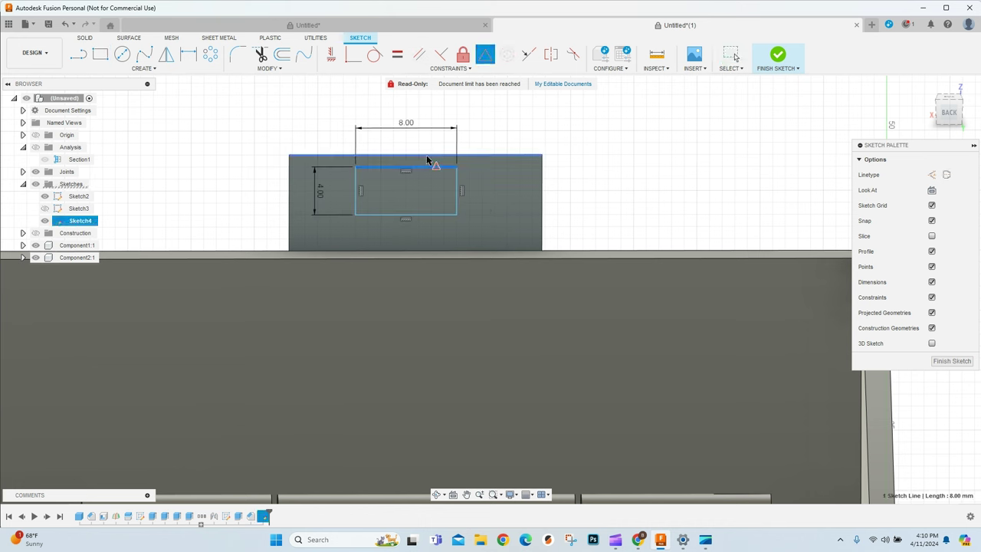
{"action": "left_click", "coordinate": [435, 160]}
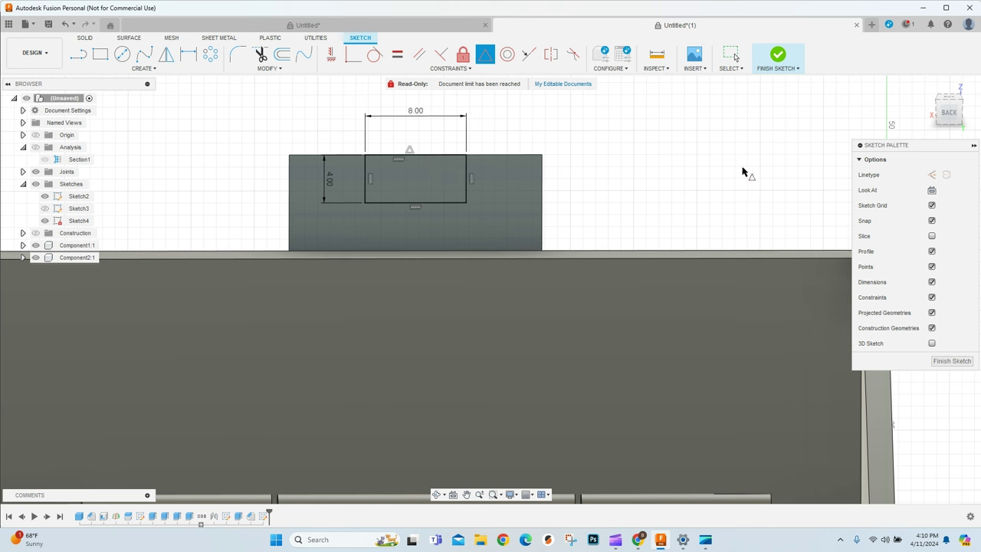
{"action": "left_click", "coordinate": [730, 54]}
Delete the midpoint constraint between the small rectangle and the closure tab's top edge
{"action": "scroll", "coordinate": [411, 153], "scroll_direction": "up", "scroll_amount": 2}
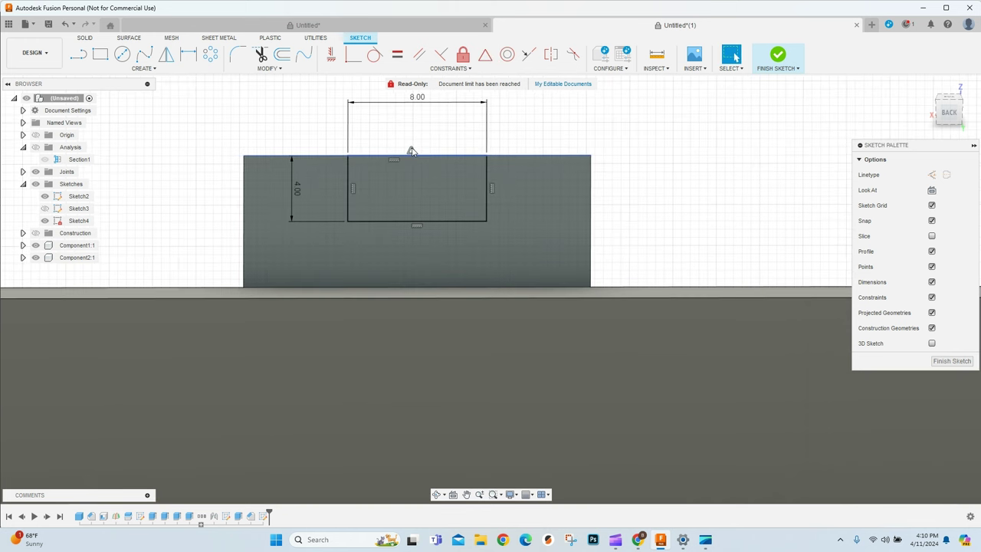
{"action": "left_click", "coordinate": [411, 151]}
{"action": "right_click", "coordinate": [411, 151]}
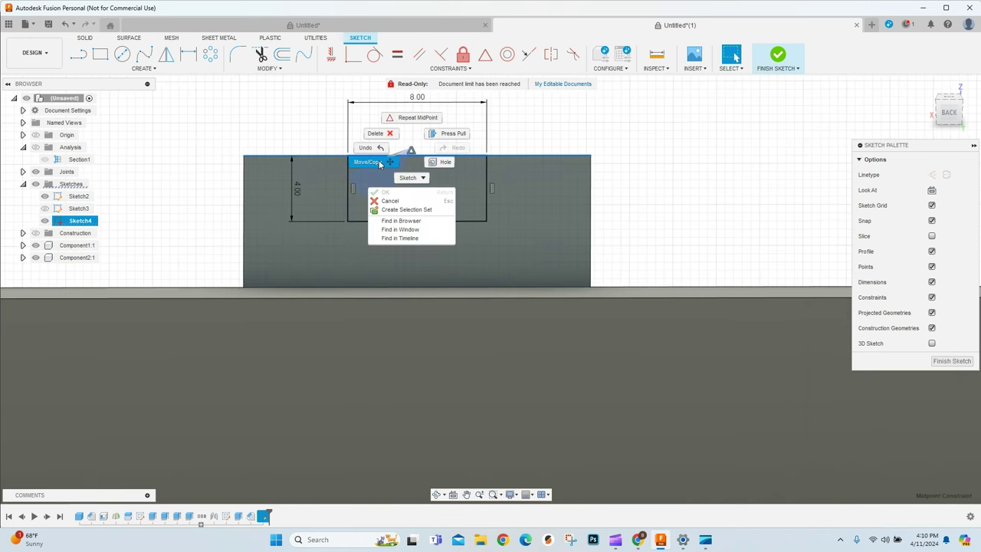
{"action": "key", "text": "Escape"}
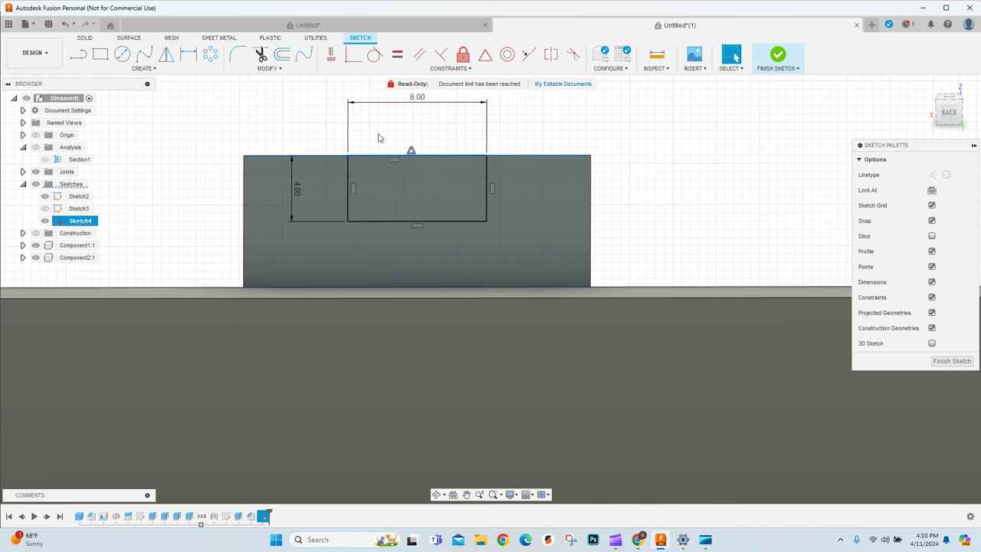
Move all four sides of the small rectangle down 2 mm from the closure tab's top edge
{"action": "left_click", "coordinate": [406, 221]}
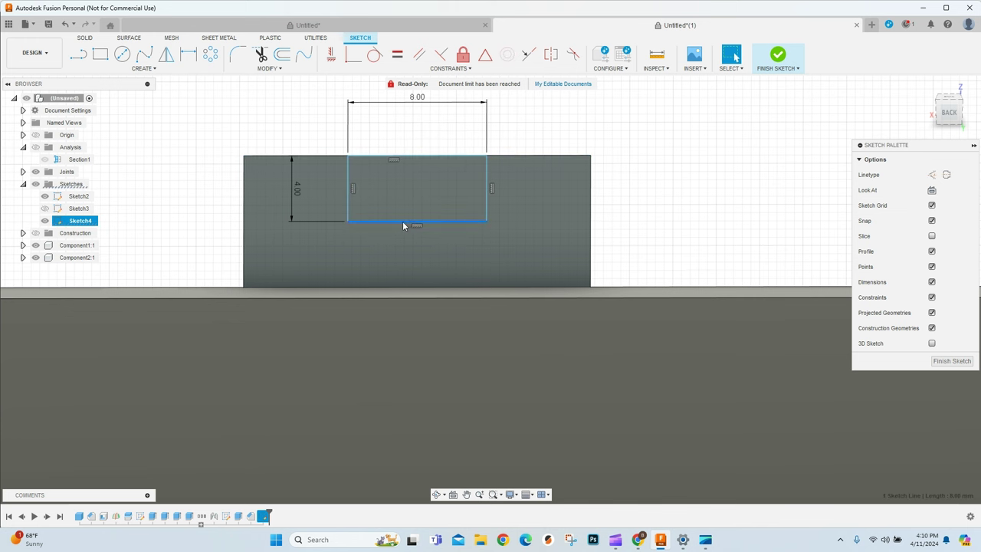
{"action": "left_click", "coordinate": [349, 189], "text": "shift"}
{"action": "left_click", "coordinate": [486, 169], "text": "shift"}
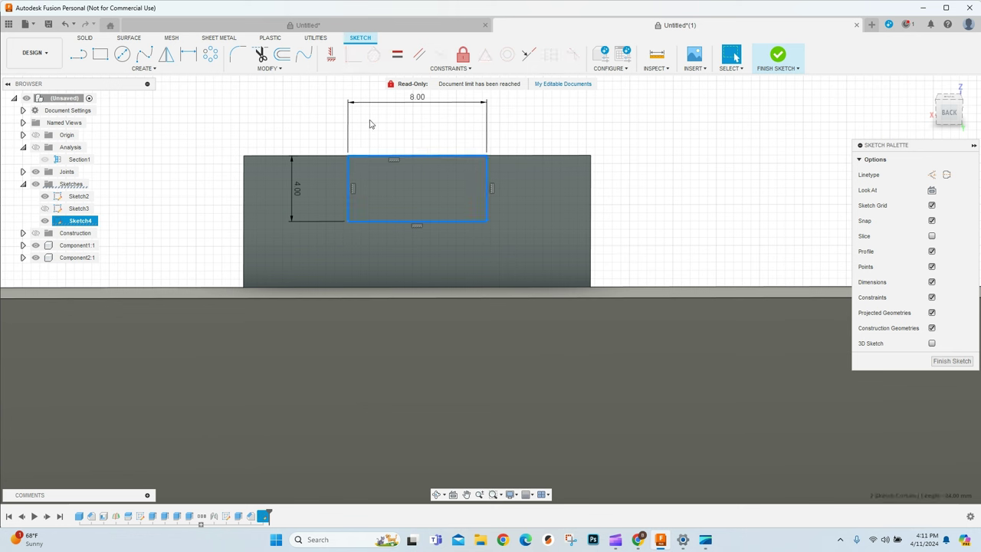
{"action": "scroll", "coordinate": [453, 213], "scroll_direction": "down", "scroll_amount": 1}
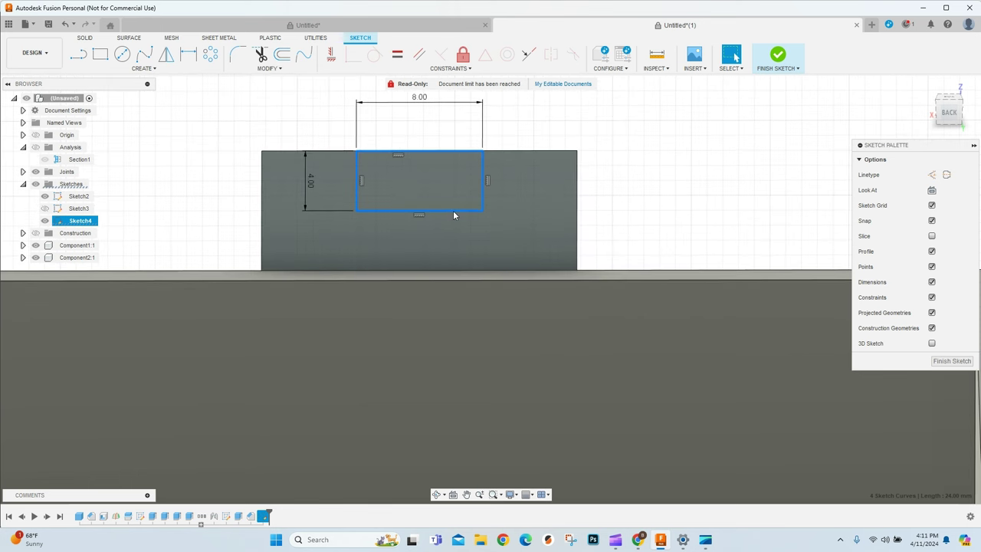
{"action": "right_click", "coordinate": [453, 210]}
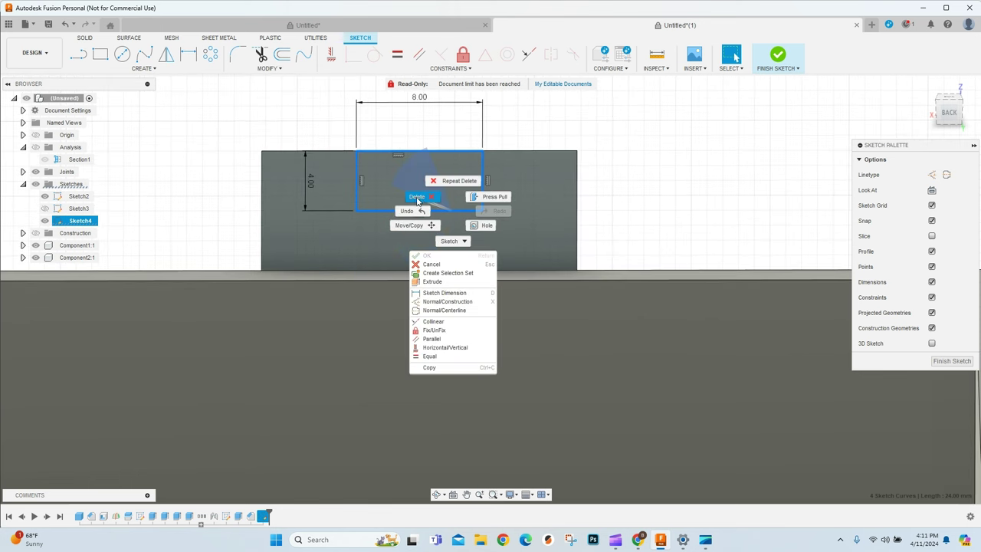
{"action": "left_click", "coordinate": [409, 225]}
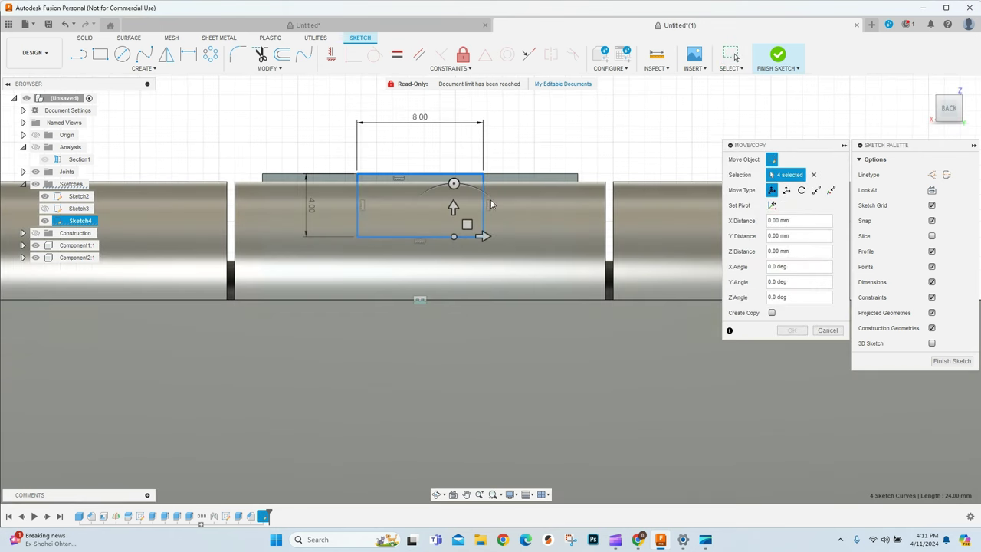
{"action": "left_click", "coordinate": [454, 207]}
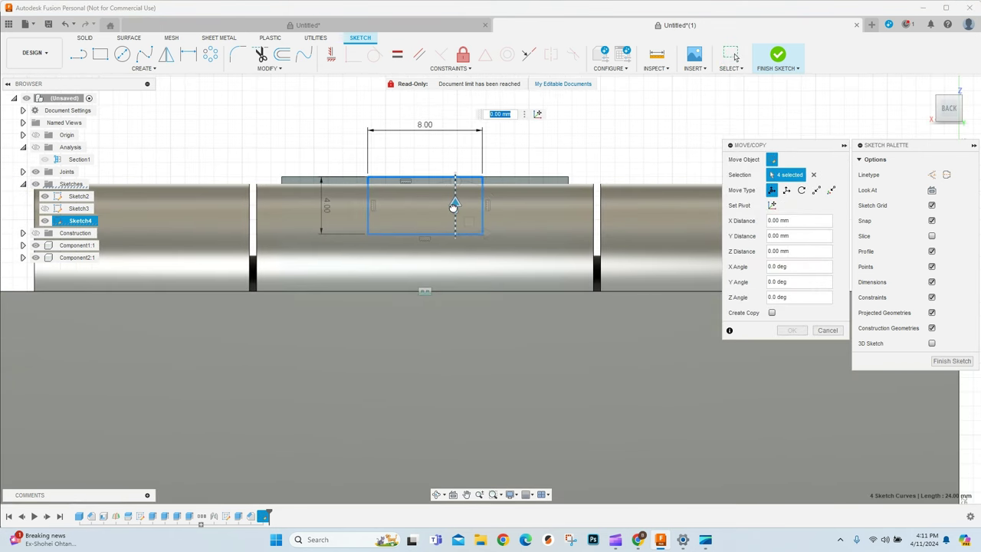
{"action": "left_click_drag", "start_coordinate": [454, 213], "coordinate": [452, 232]}
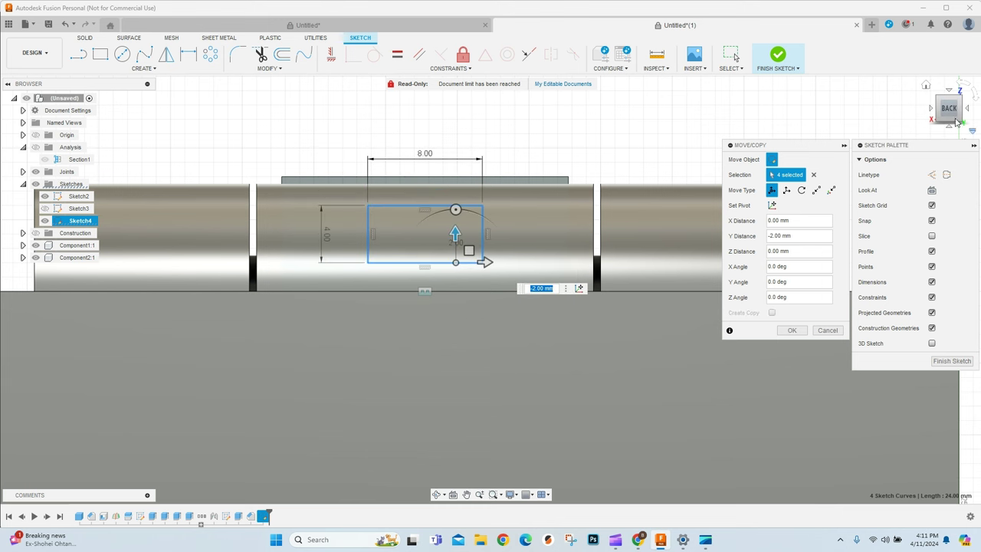
{"action": "left_click", "coordinate": [948, 127]}
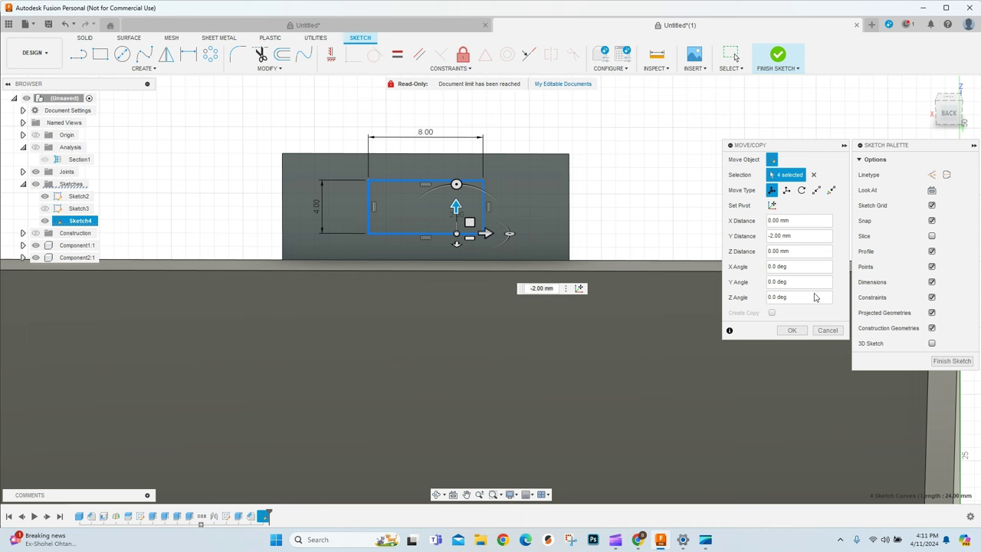
{"action": "left_click", "coordinate": [792, 331]}
Extrude the small rectangle 1.5 mm out from the closure tab's inner face, joined to the tab
{"action": "left_click", "coordinate": [452, 193]}
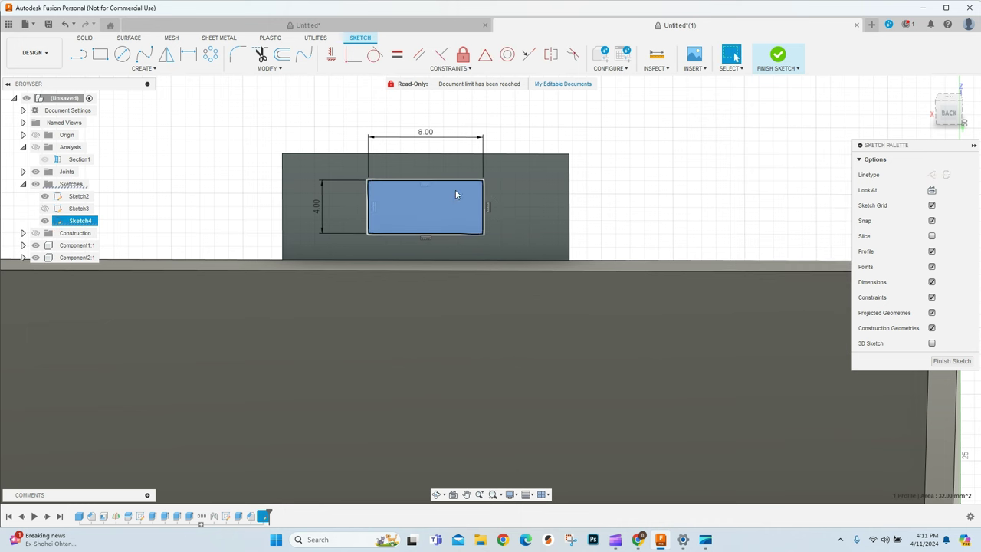
{"action": "left_click", "coordinate": [774, 59]}
{"action": "left_click", "coordinate": [101, 54]}
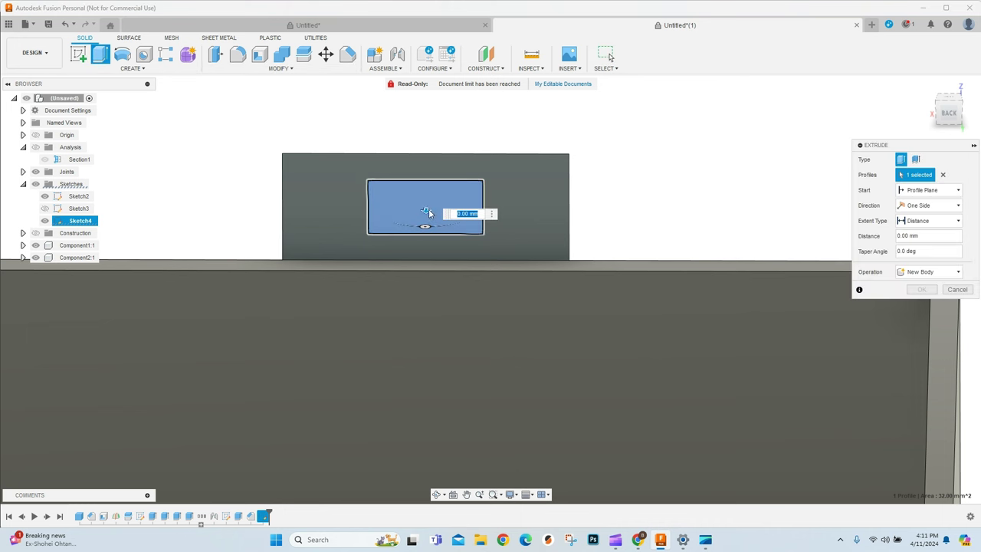
{"action": "type", "text": "1"}
{"action": "left_click", "coordinate": [513, 238]}
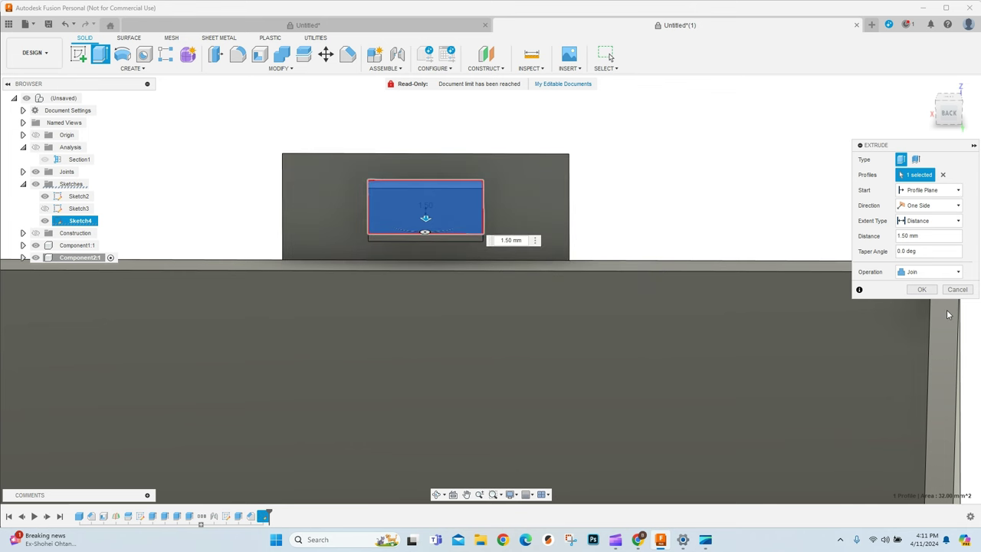
{"action": "left_click", "coordinate": [921, 290]}
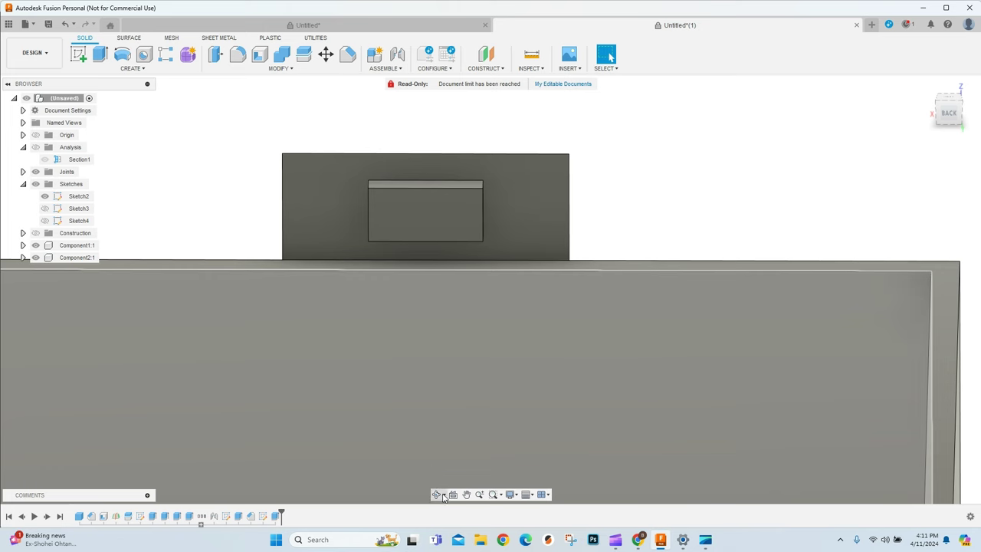
Chamfer all edges of the small catch block's outer face with an equal distance of 1.5 mm
{"action": "left_click", "coordinate": [437, 494]}
{"action": "left_click_drag", "start_coordinate": [459, 315], "coordinate": [527, 318]}
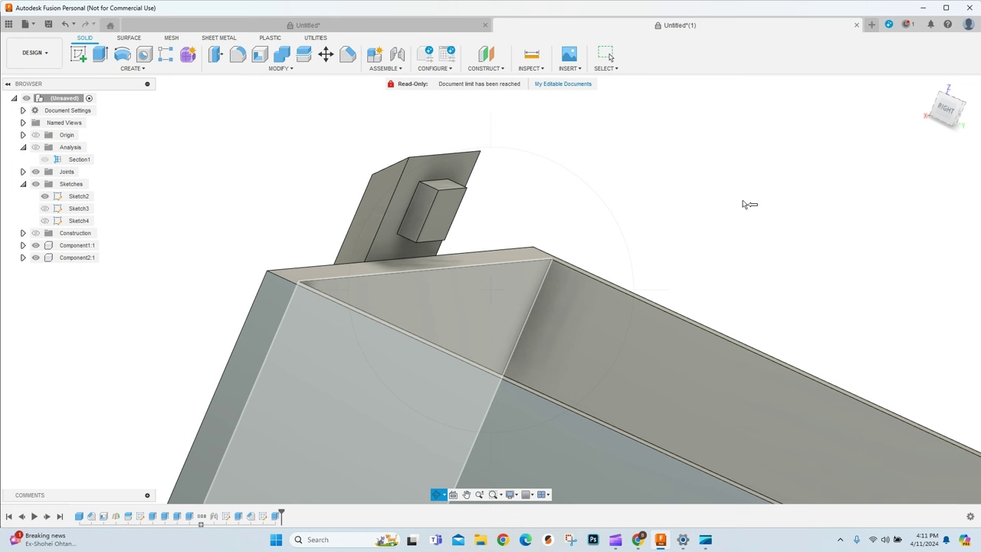
{"action": "left_click", "coordinate": [437, 494]}
{"action": "left_click_drag", "start_coordinate": [441, 406], "coordinate": [422, 358]}
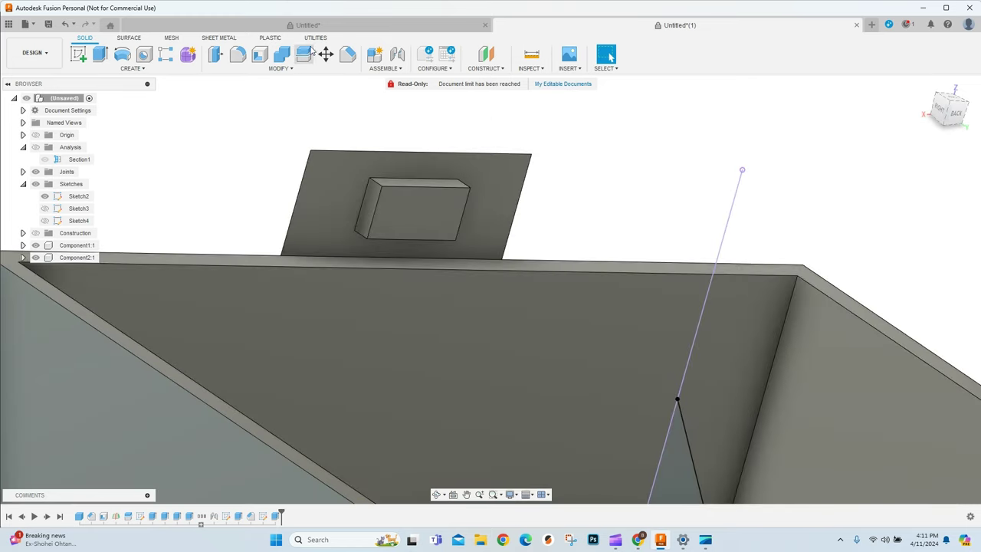
{"action": "left_click", "coordinate": [347, 54]}
{"action": "left_click", "coordinate": [424, 219]}
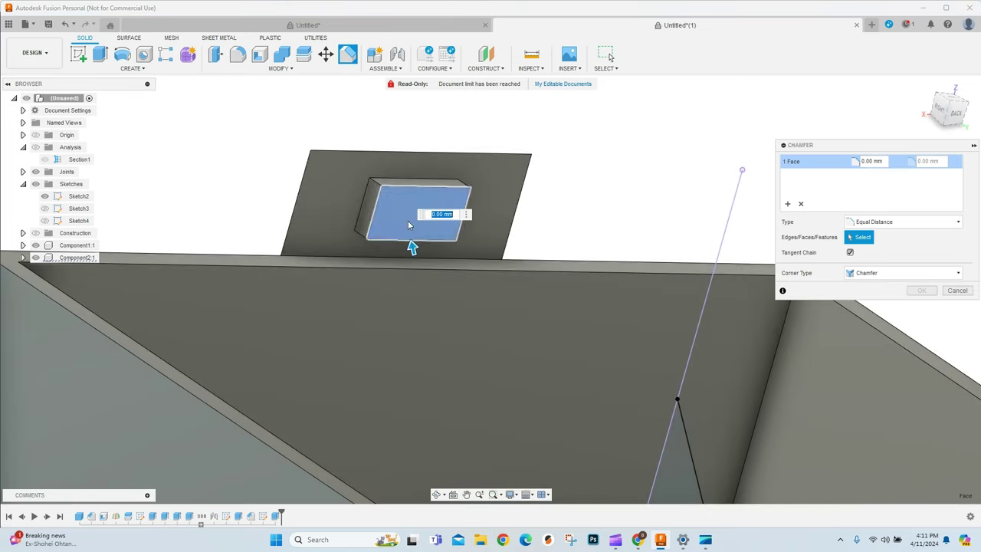
{"action": "left_click_drag", "start_coordinate": [412, 247], "coordinate": [410, 238]}
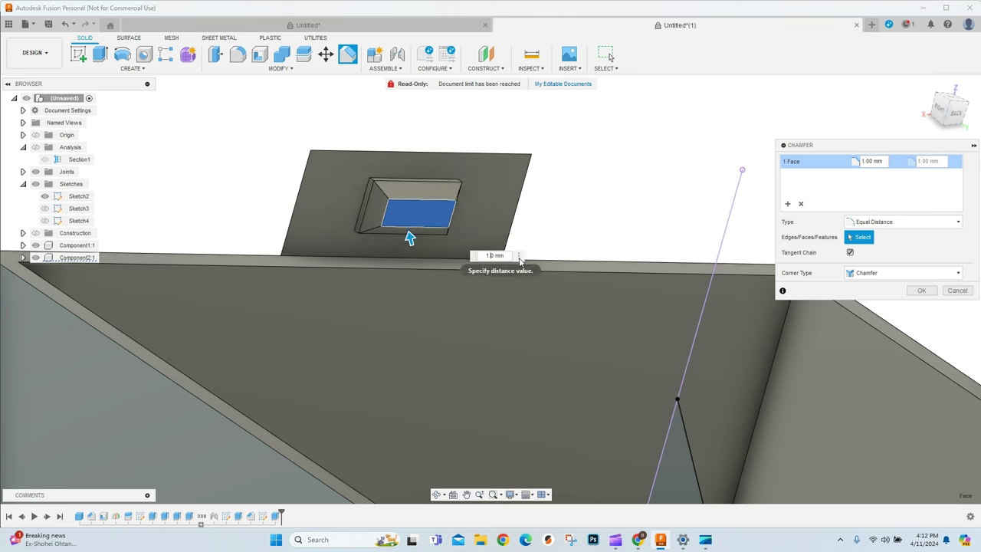
{"action": "type", "text": "50"}
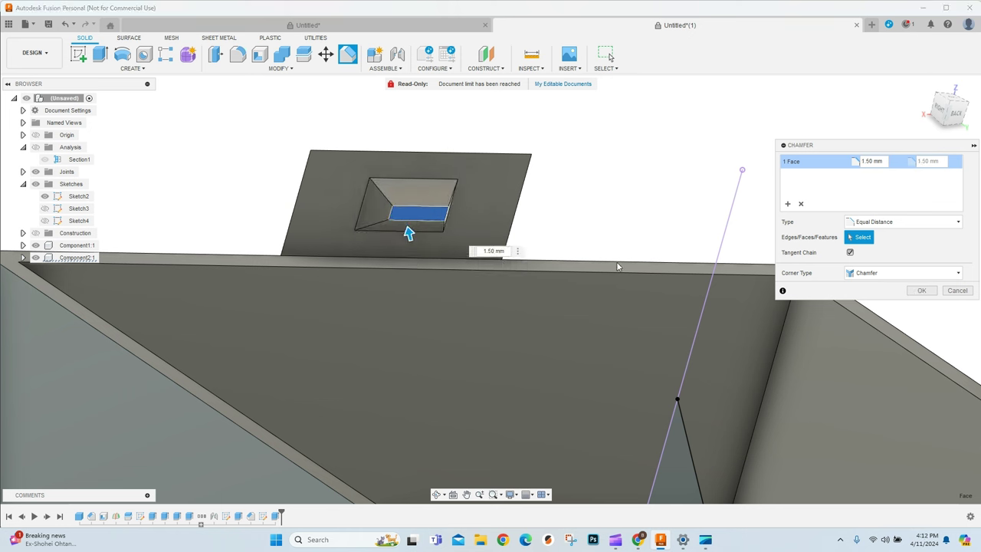
{"action": "left_click", "coordinate": [921, 290]}
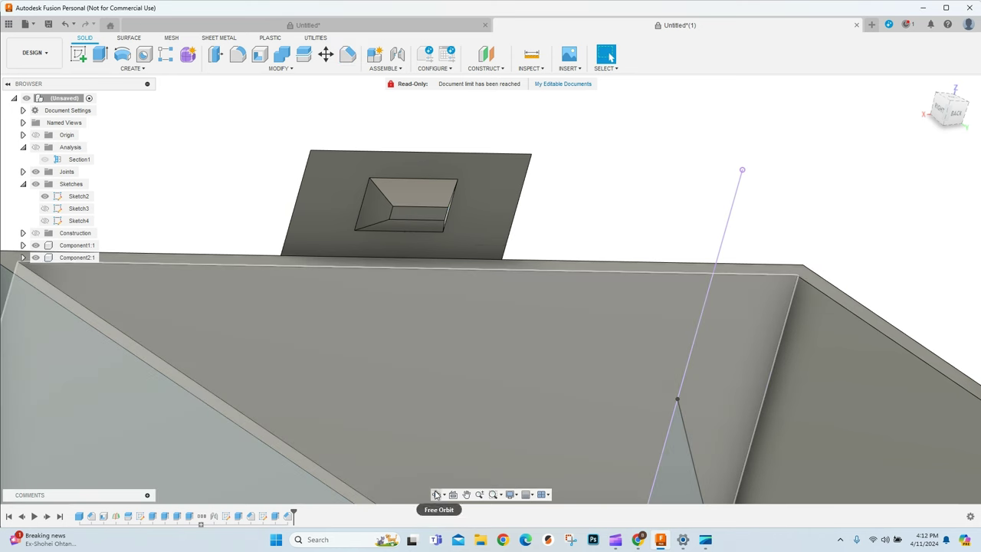
Hide all the sketches in the design
{"action": "left_click", "coordinate": [435, 494]}
{"action": "left_click_drag", "start_coordinate": [328, 311], "coordinate": [876, 405]}
{"action": "key", "text": "Escape"}
{"action": "left_click", "coordinate": [948, 108]}
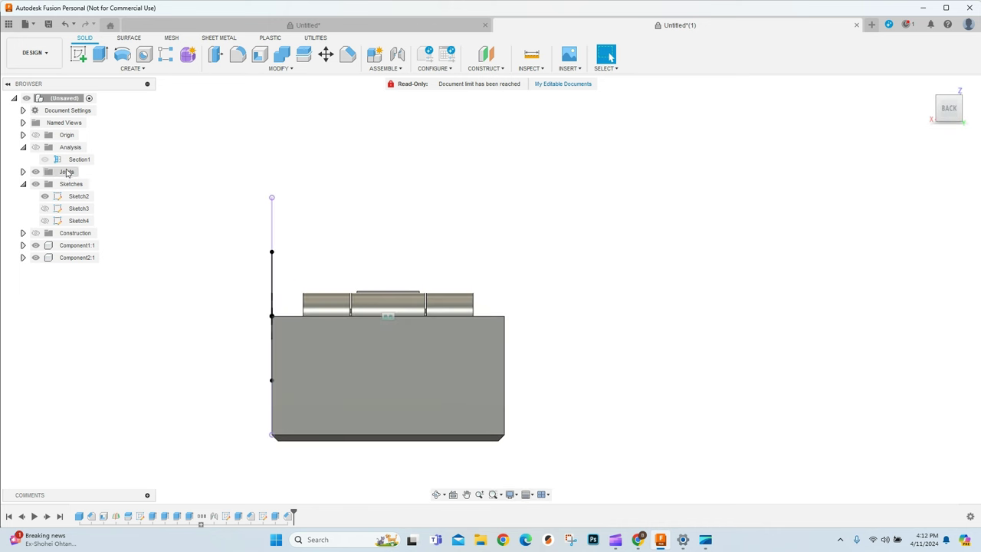
{"action": "left_click", "coordinate": [35, 184]}
{"action": "scroll", "coordinate": [402, 356], "scroll_direction": "up", "scroll_amount": 3}
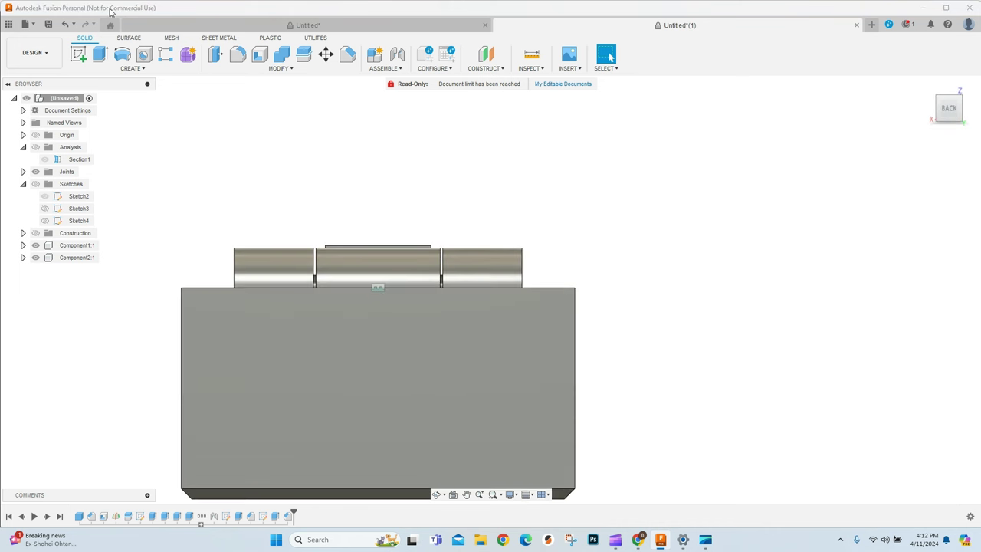
Sketch a rectangle 8 mm wide and 4 mm high near the upper edge of the box's outer wall opposite the hinge
{"action": "left_click", "coordinate": [77, 53]}
{"action": "left_click", "coordinate": [404, 339]}
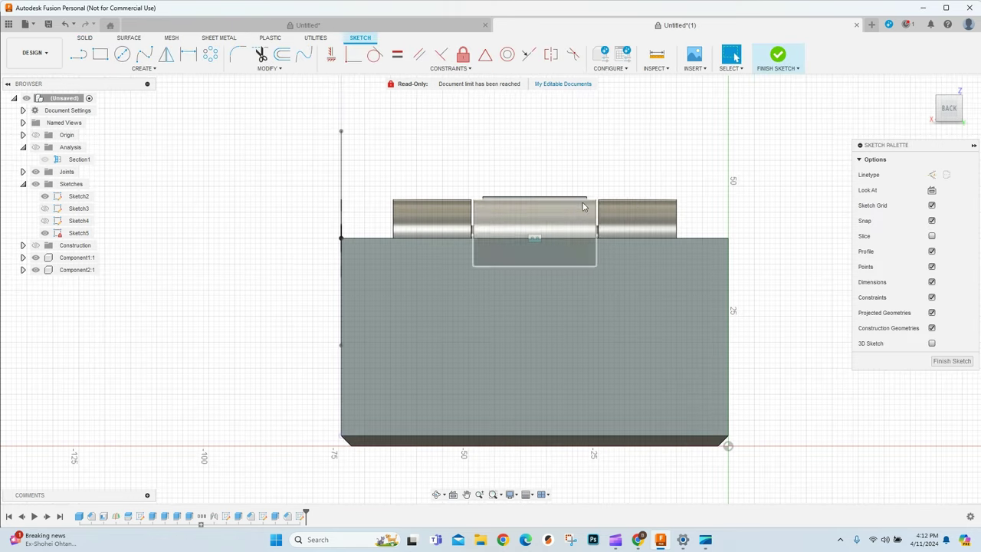
{"action": "left_click", "coordinate": [101, 53]}
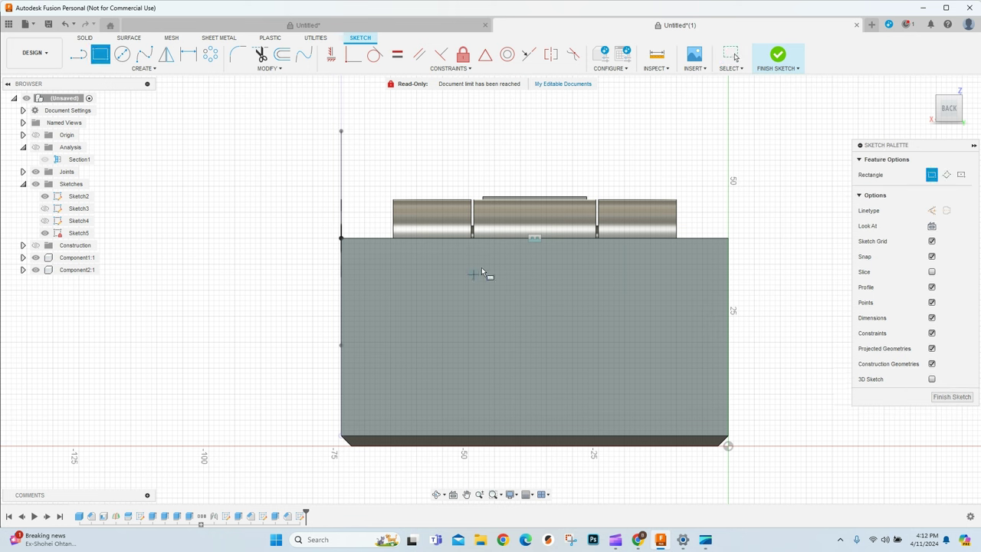
{"action": "left_click", "coordinate": [478, 254]}
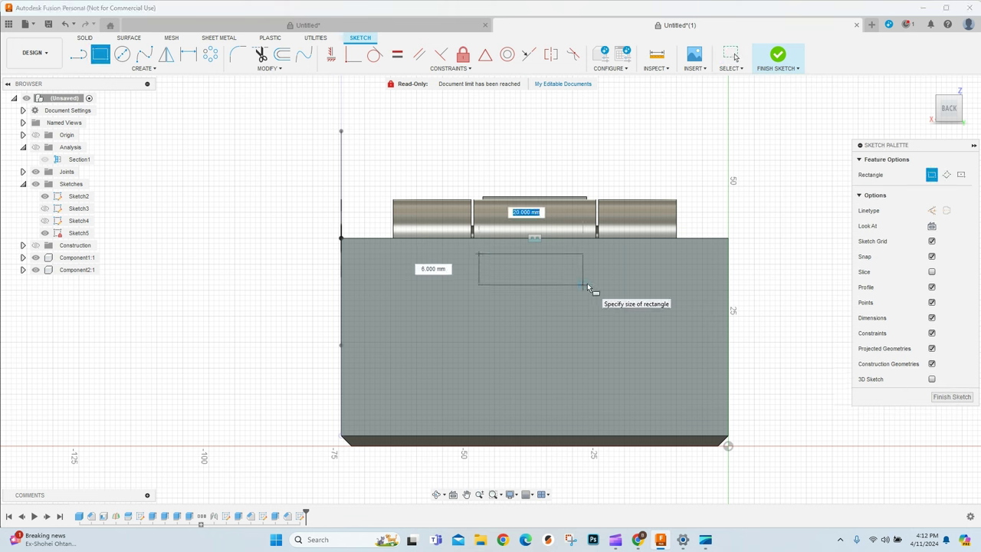
{"action": "type", "text": "8"}
{"action": "key", "text": "Tab"}
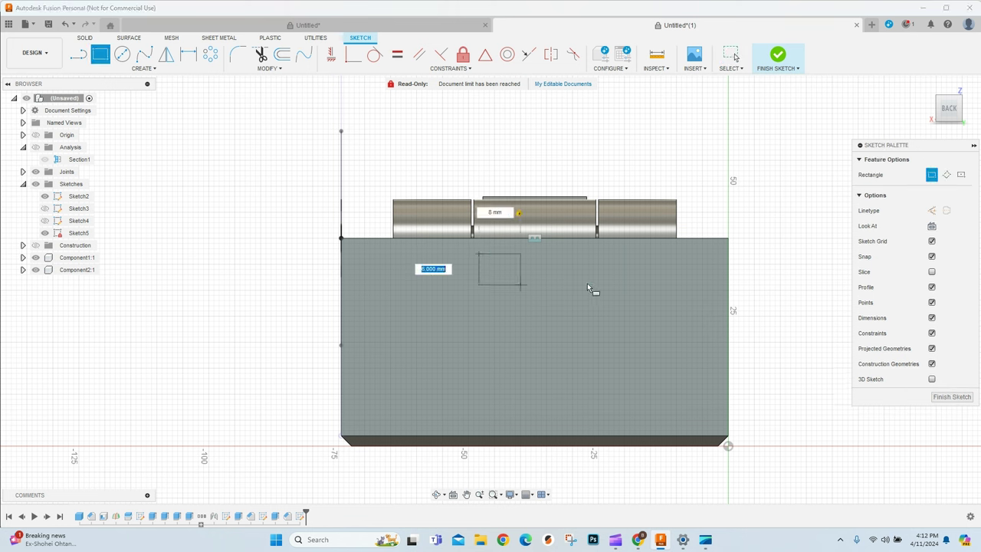
{"action": "type", "text": "4"}
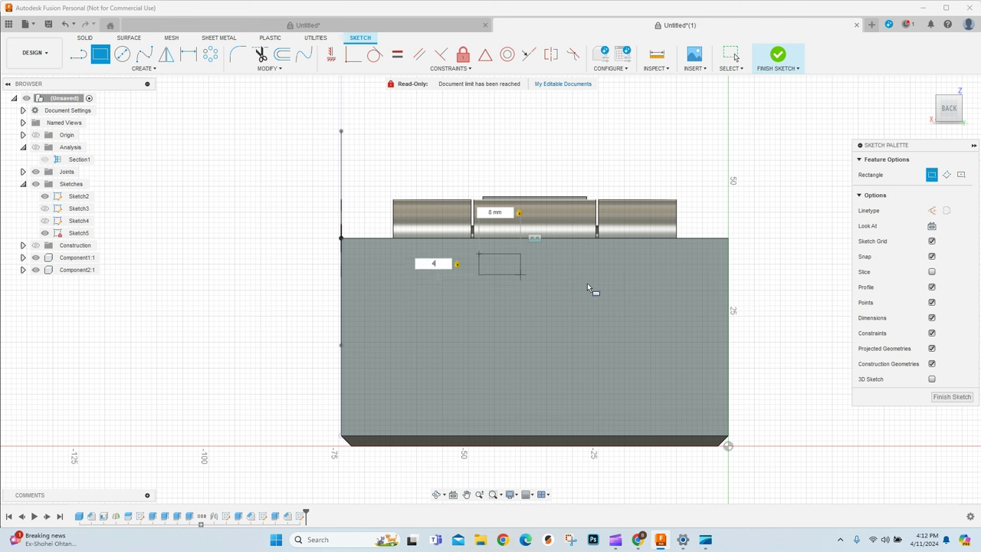
{"action": "key", "text": "Return"}
Centre the rectangle's upper edge on the box wall's top edge with a Midpoint constraint
{"action": "left_click", "coordinate": [488, 57]}
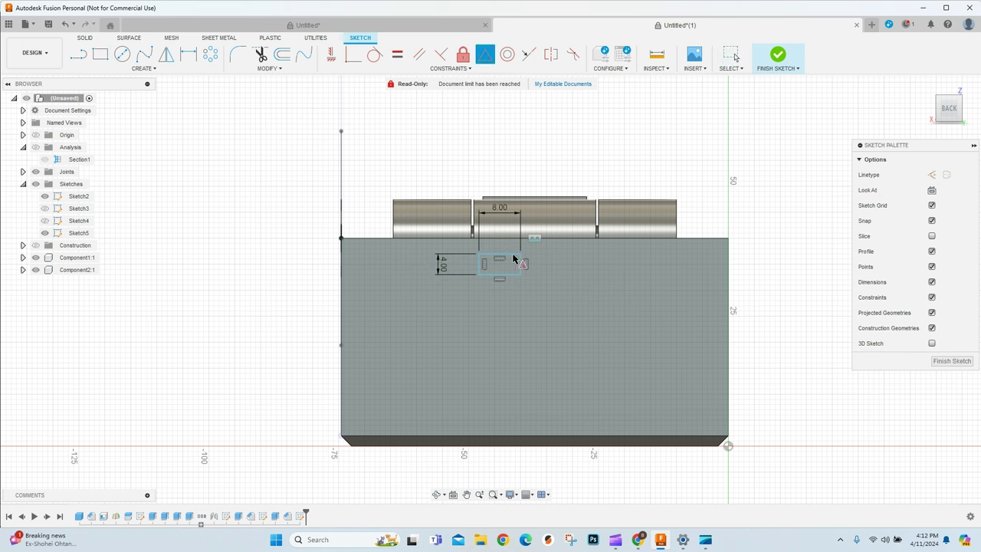
{"action": "left_click", "coordinate": [503, 255]}
{"action": "left_click", "coordinate": [512, 239]}
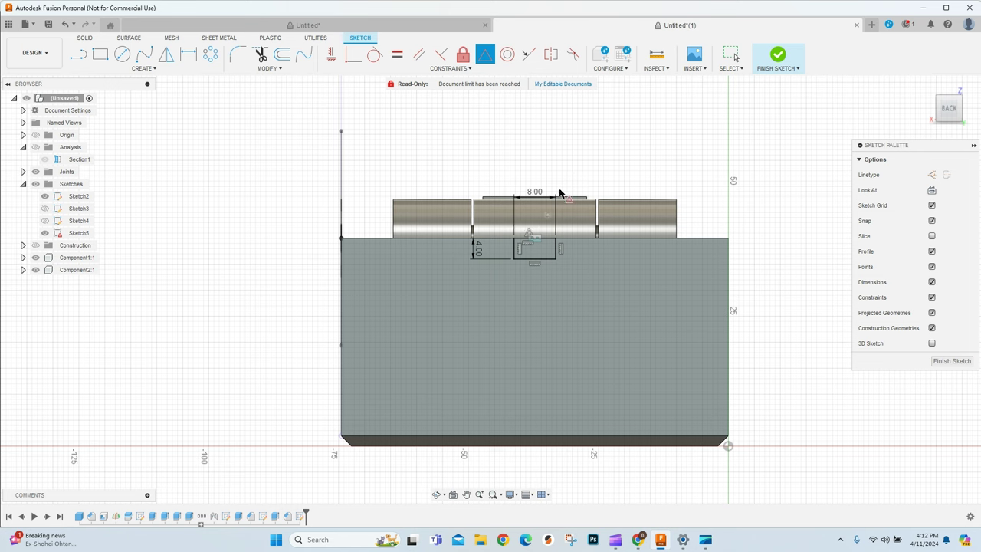
{"action": "scroll", "coordinate": [533, 226], "scroll_direction": "up", "scroll_amount": 3}
{"action": "key", "text": "Escape"}
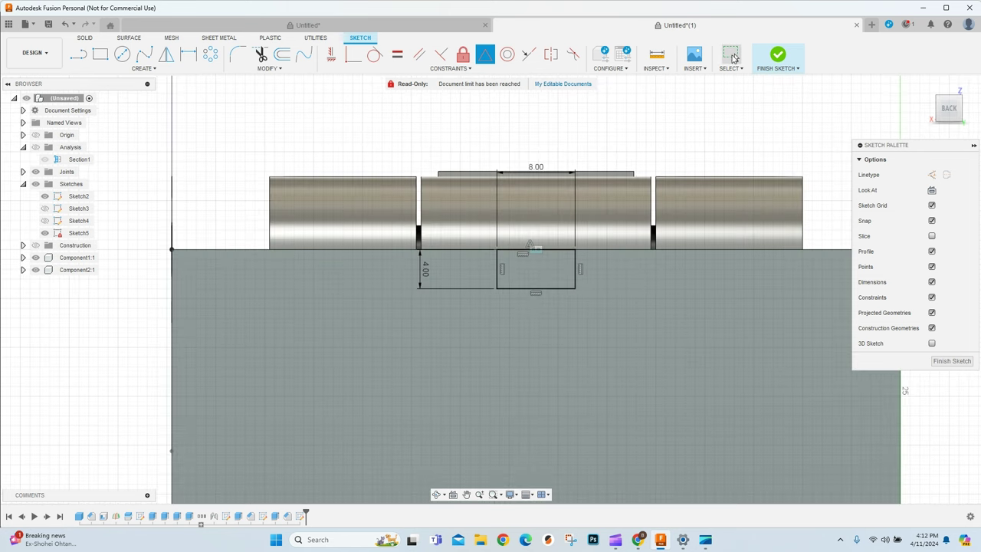
Delete the midpoint constraint and move all four sides of the rectangle down 2 mm from the box wall's top edge
{"action": "right_click", "coordinate": [532, 245]}
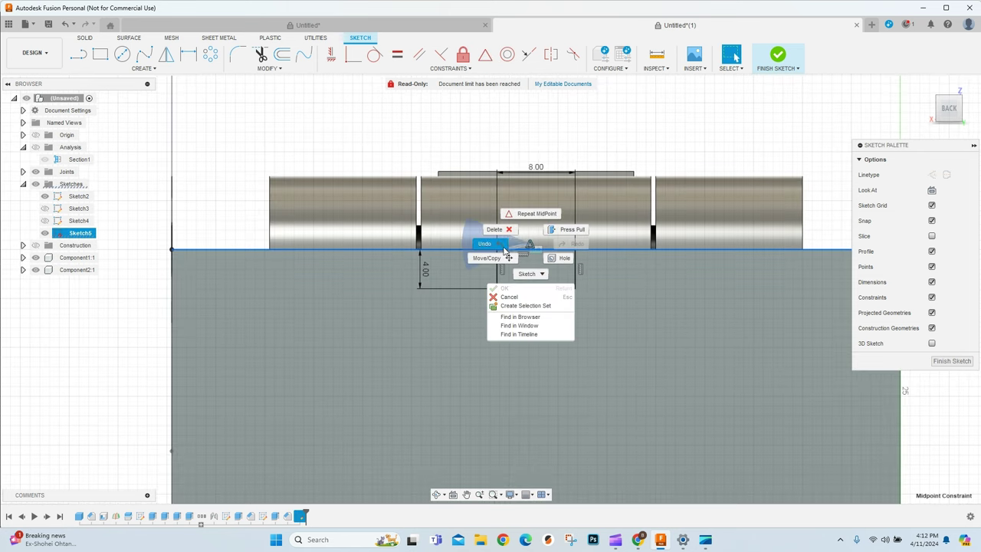
{"action": "left_click", "coordinate": [564, 278]}
{"action": "left_click", "coordinate": [575, 274]}
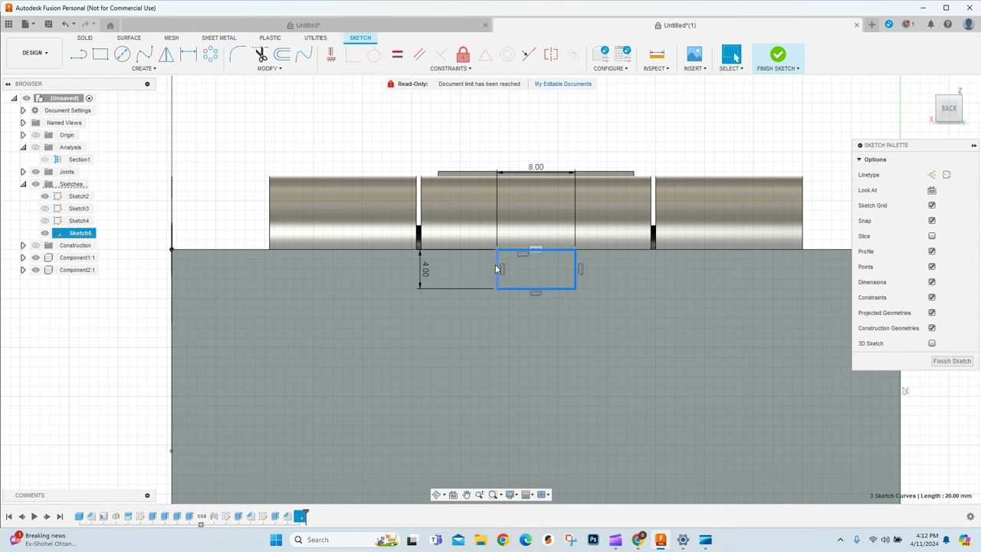
{"action": "left_click", "coordinate": [496, 264]}
{"action": "left_click", "coordinate": [541, 289]}
{"action": "right_click", "coordinate": [557, 291]}
{"action": "left_click", "coordinate": [516, 299]}
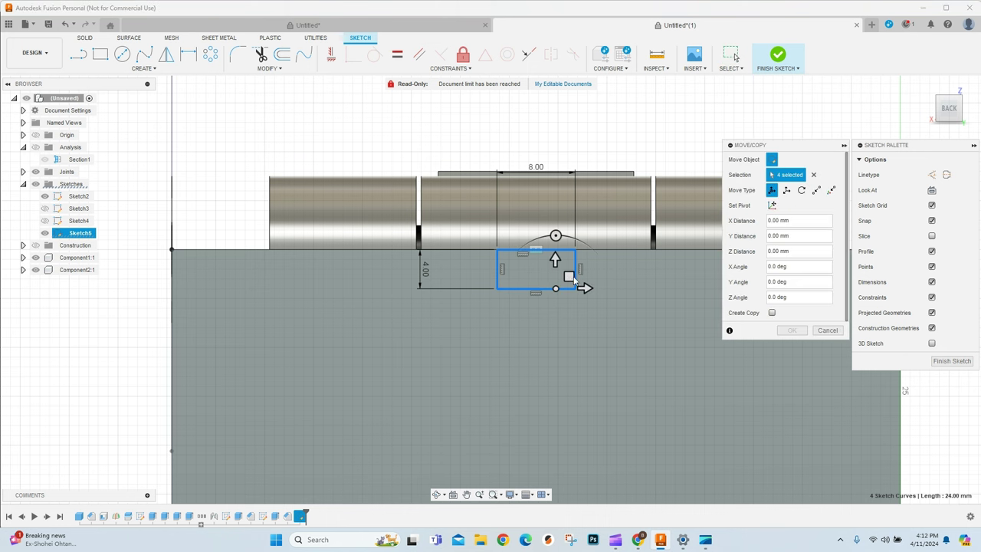
{"action": "left_click_drag", "start_coordinate": [554, 259], "coordinate": [554, 283]}
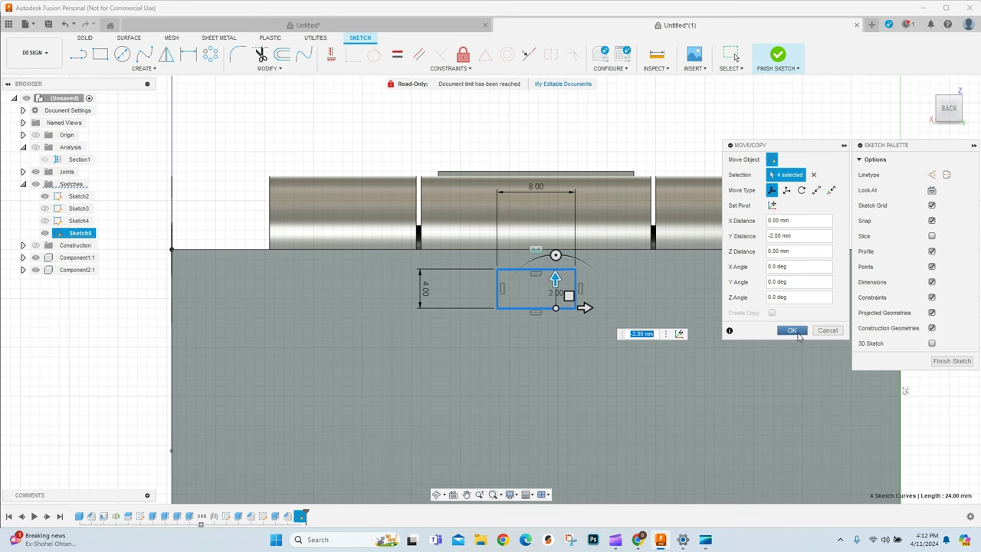
{"action": "left_click", "coordinate": [791, 330]}
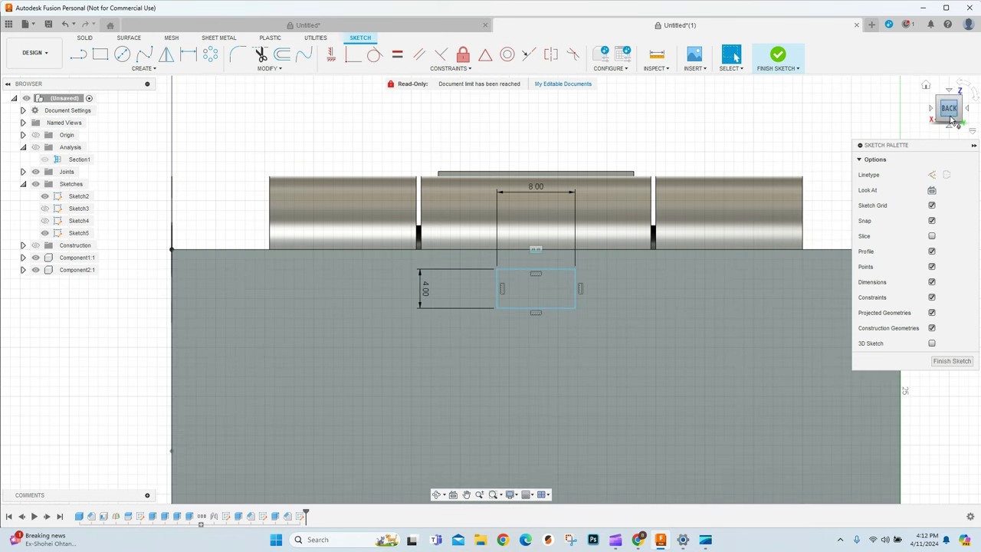
Extrude the rectangle 2 mm into the box wall as a cut to form the catch recess
{"action": "left_click_drag", "start_coordinate": [947, 111], "coordinate": [919, 128]}
{"action": "left_click", "coordinate": [536, 301]}
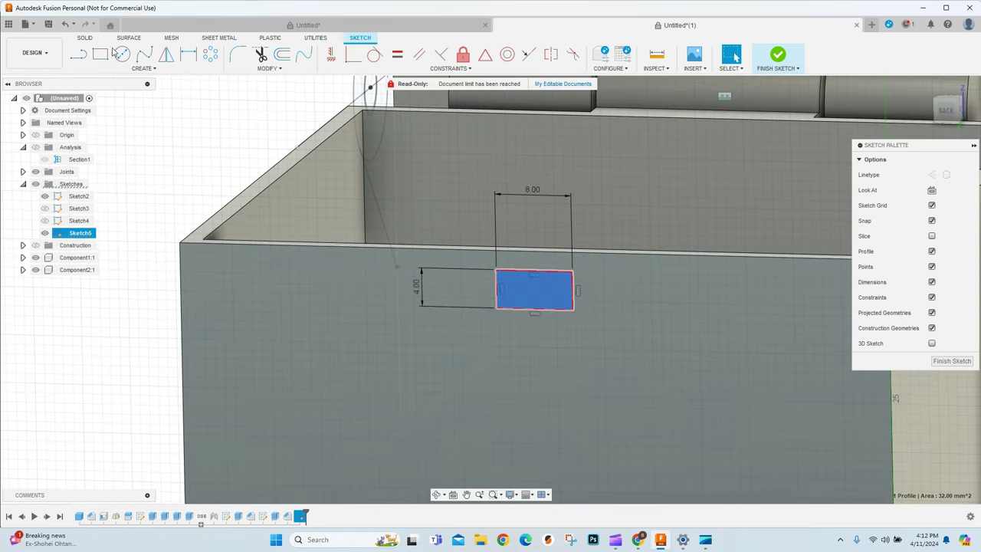
{"action": "left_click", "coordinate": [778, 55]}
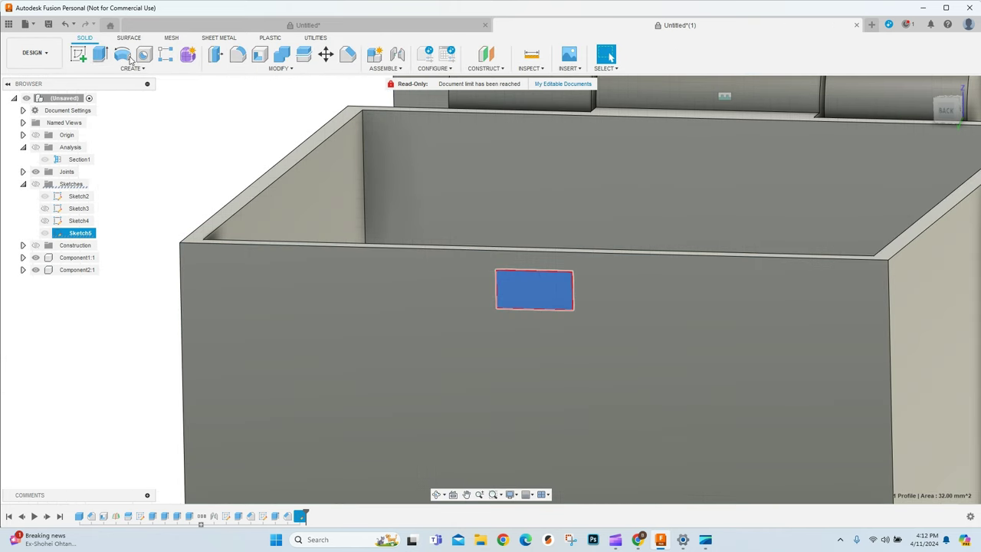
{"action": "left_click", "coordinate": [99, 54]}
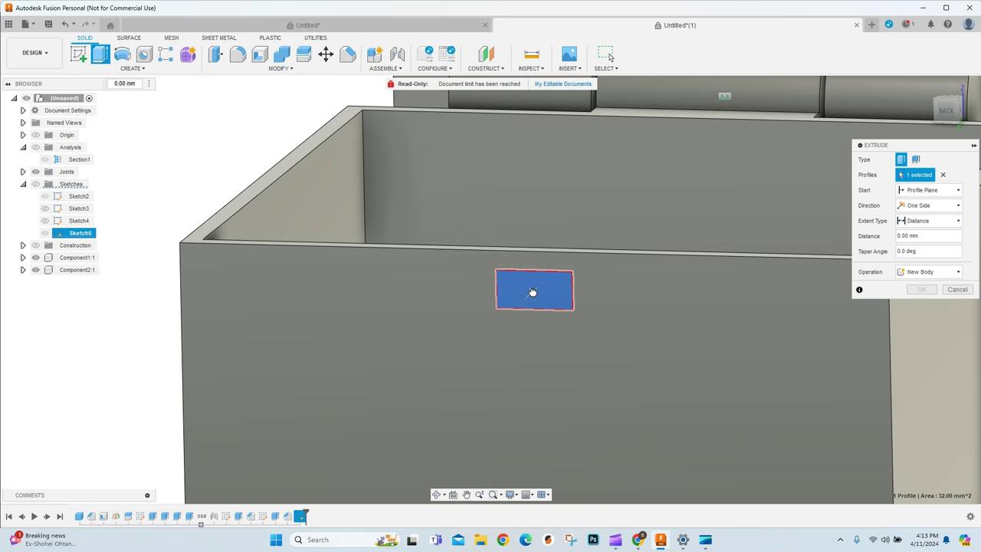
{"action": "left_click_drag", "start_coordinate": [532, 291], "coordinate": [537, 287]}
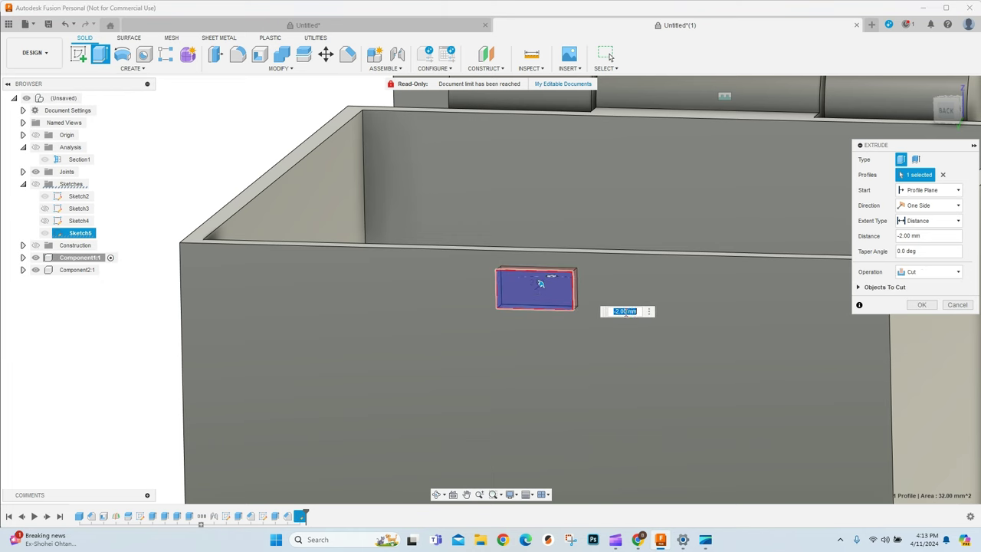